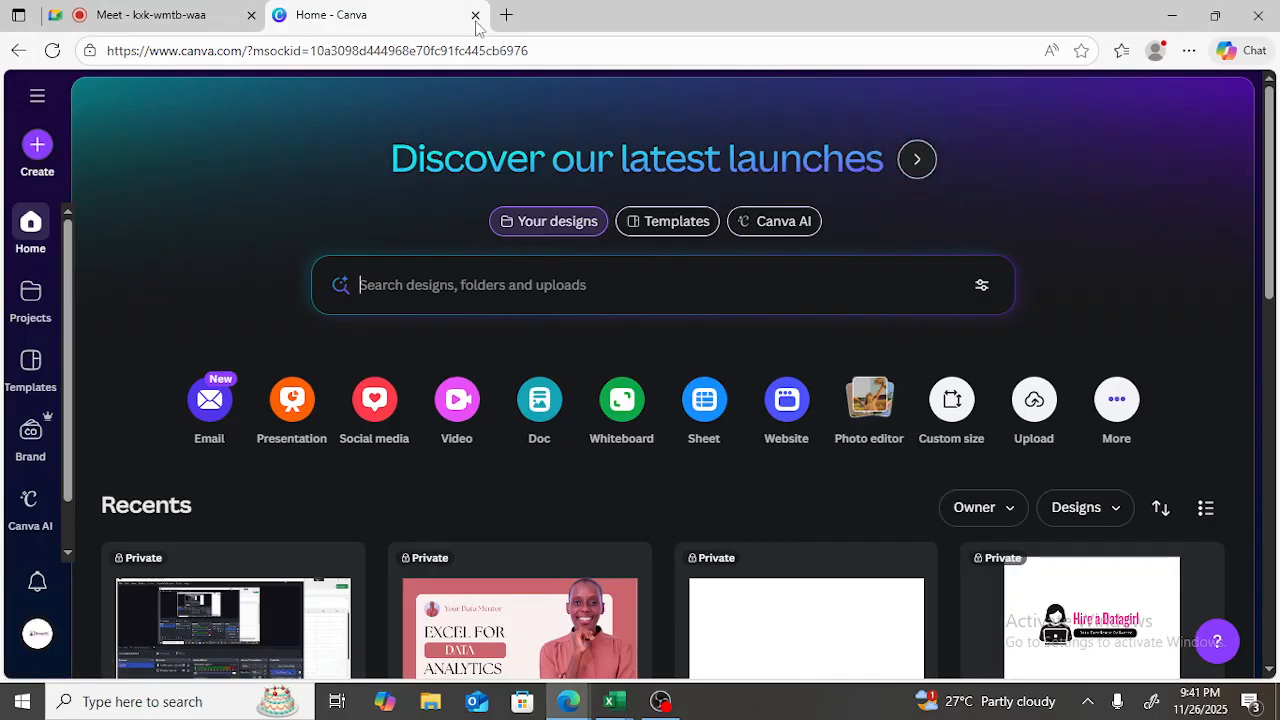
Step: Close the Canva page and open the Excel for Data Analytics course page through the Your Data Mentor shortcut
left_click(474, 14)
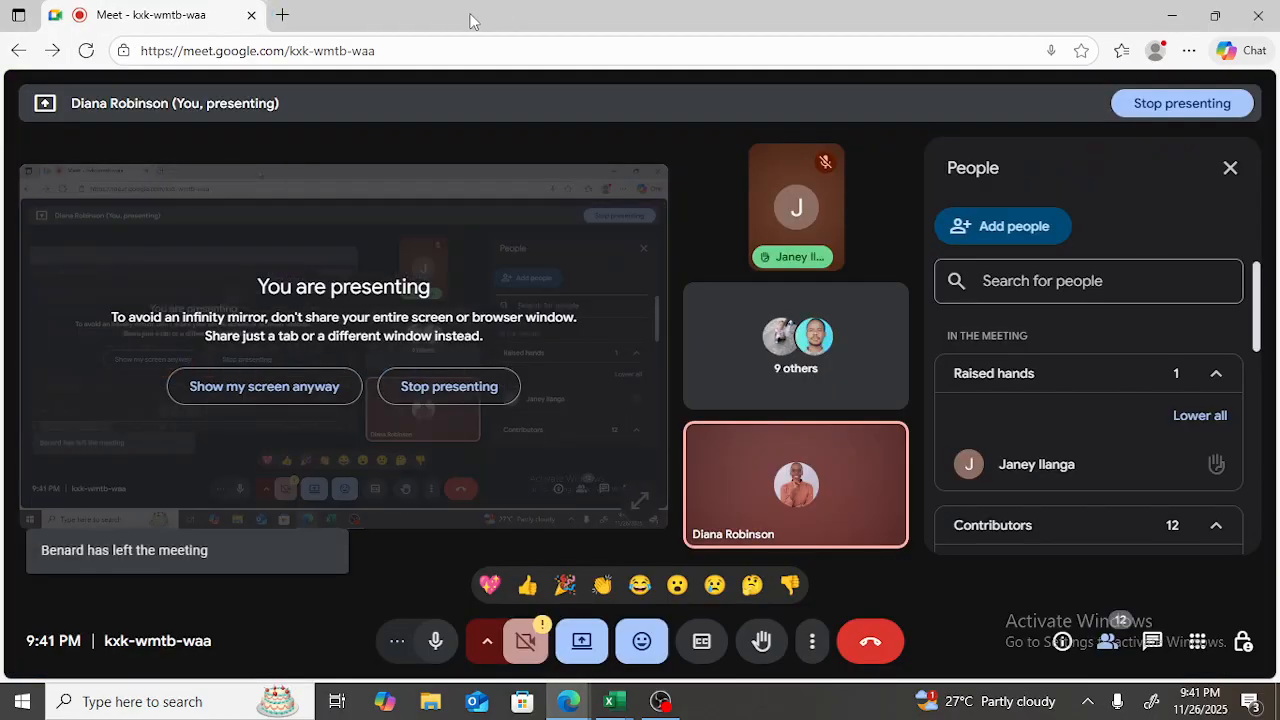
left_click(283, 15)
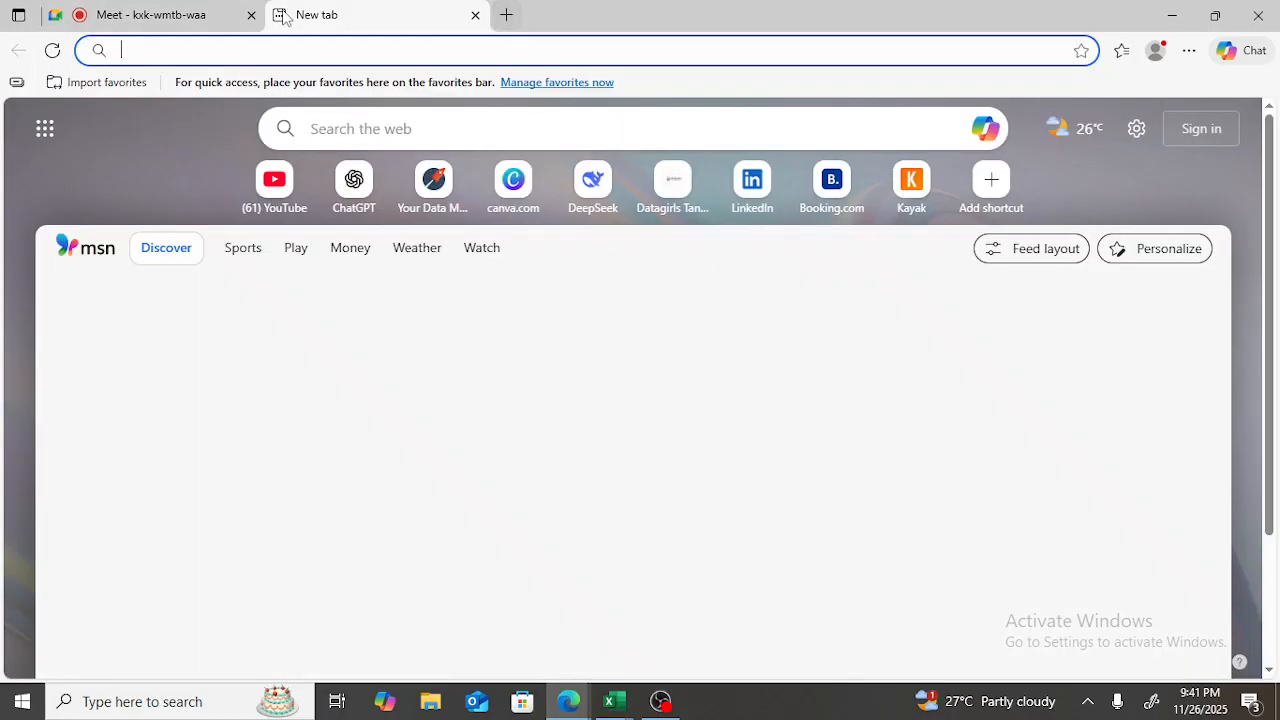
left_click(423, 168)
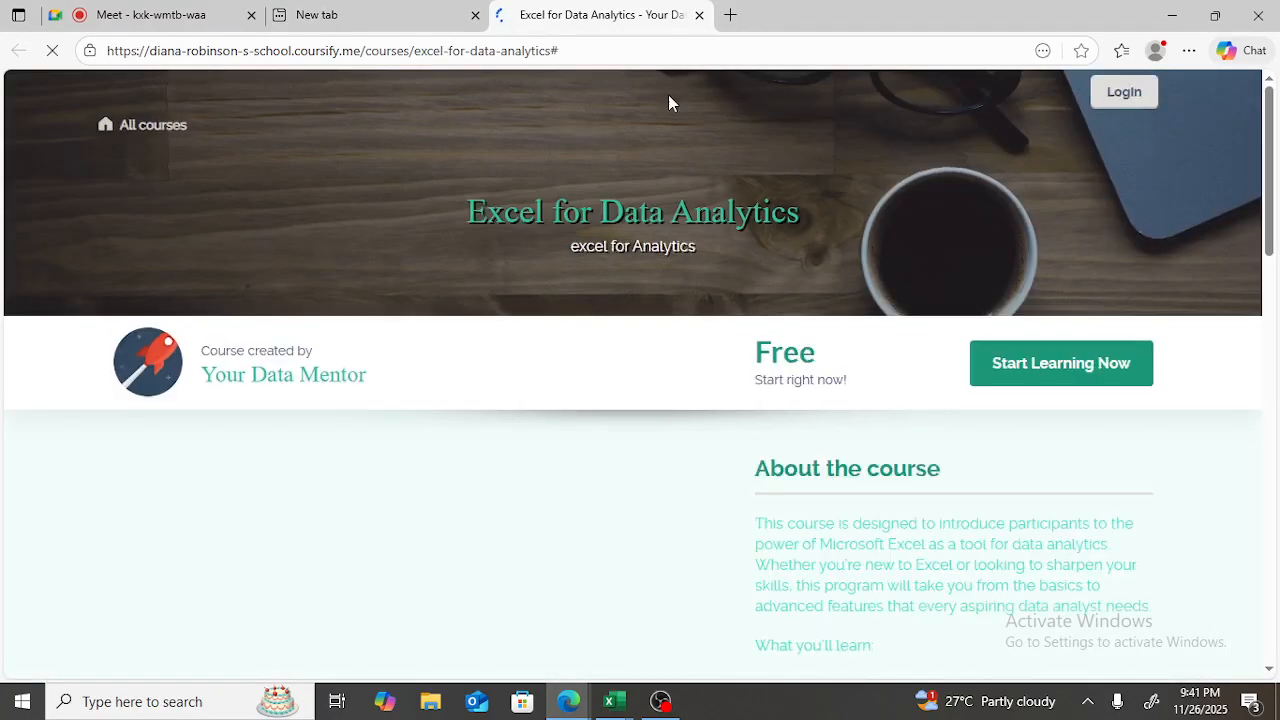
Step: Expand the Ribbon Tab section of the course outline and open its Insert Tab lesson
scroll(1257, 286, "down", 5)
scroll(1257, 286, "down", 5)
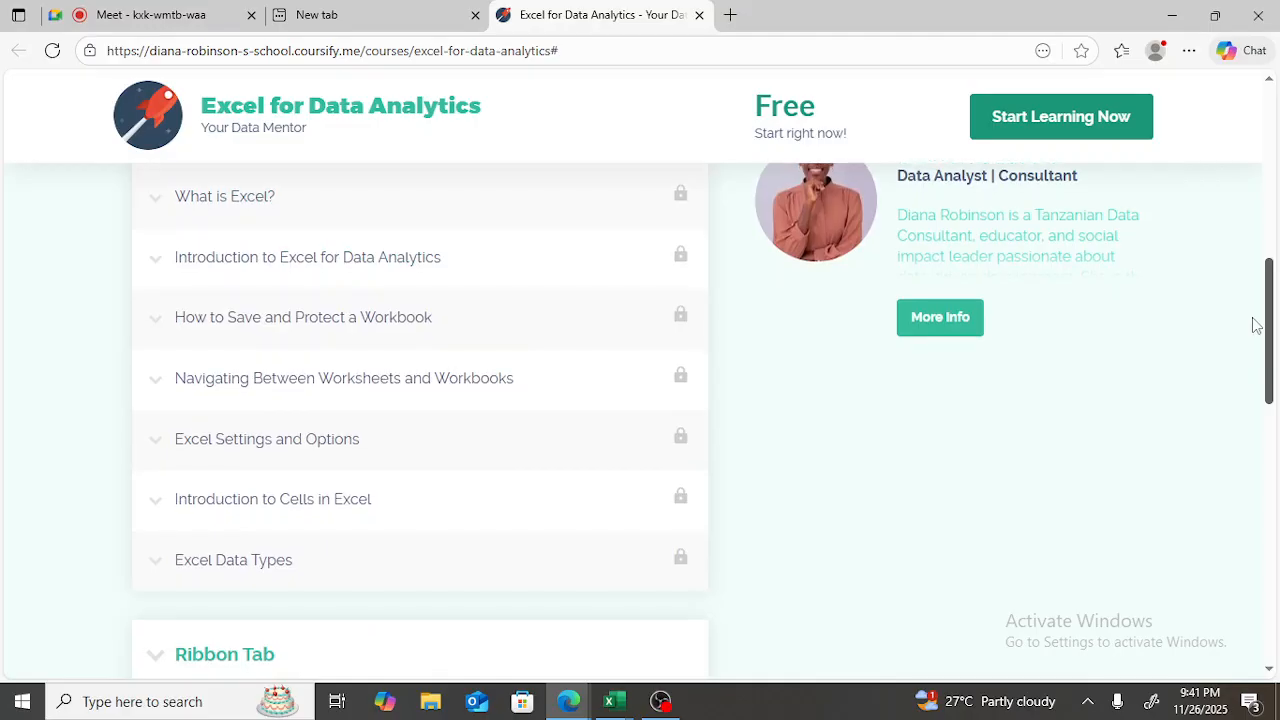
left_click(487, 411)
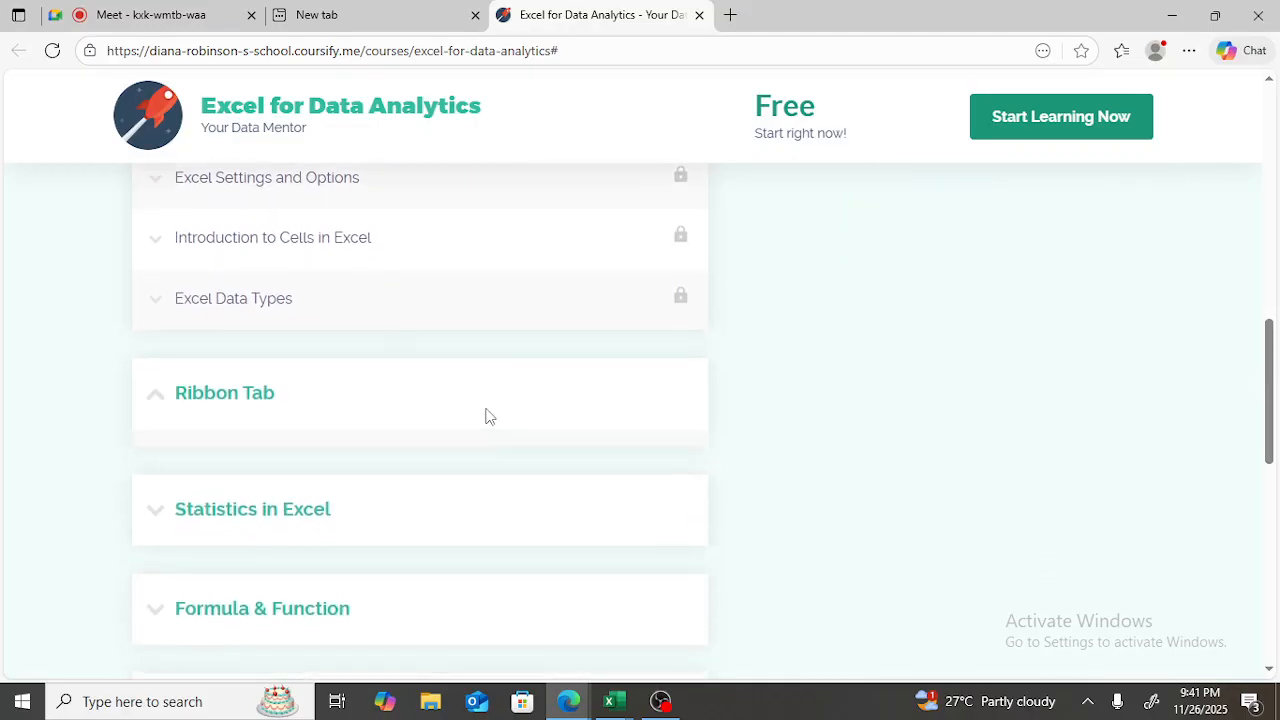
left_click_drag(1273, 345, 1268, 403)
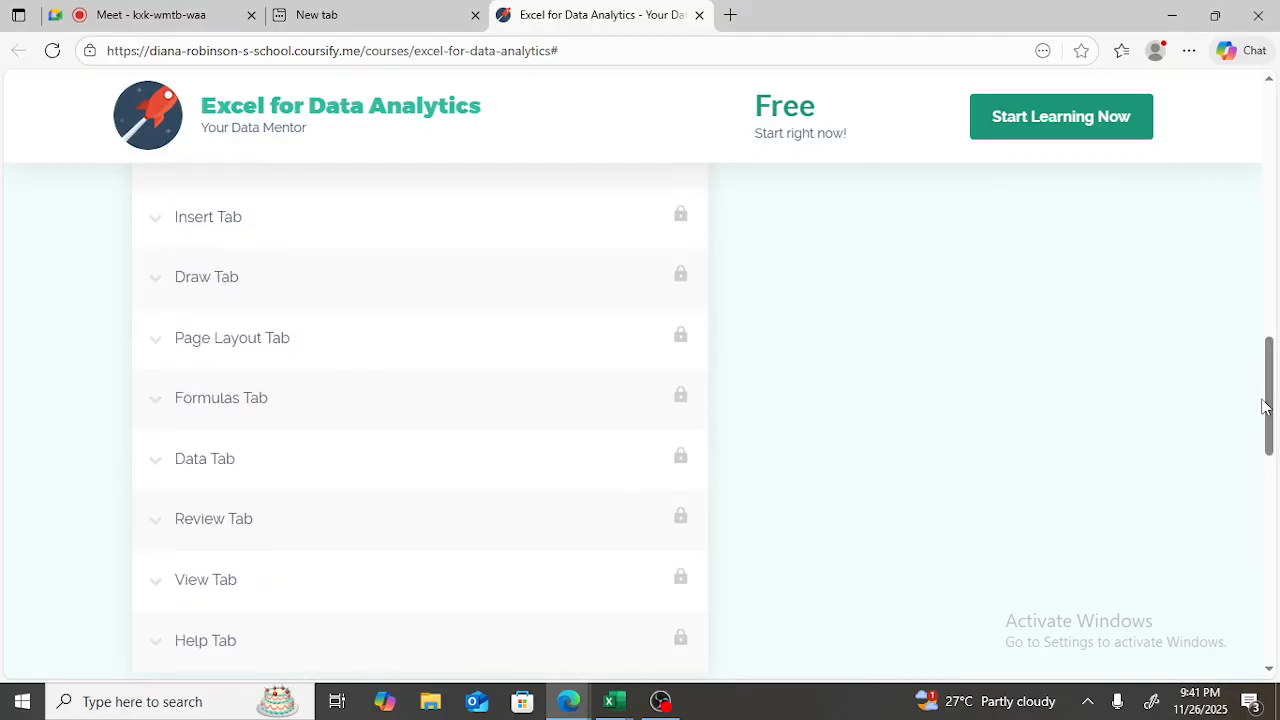
left_click(278, 237)
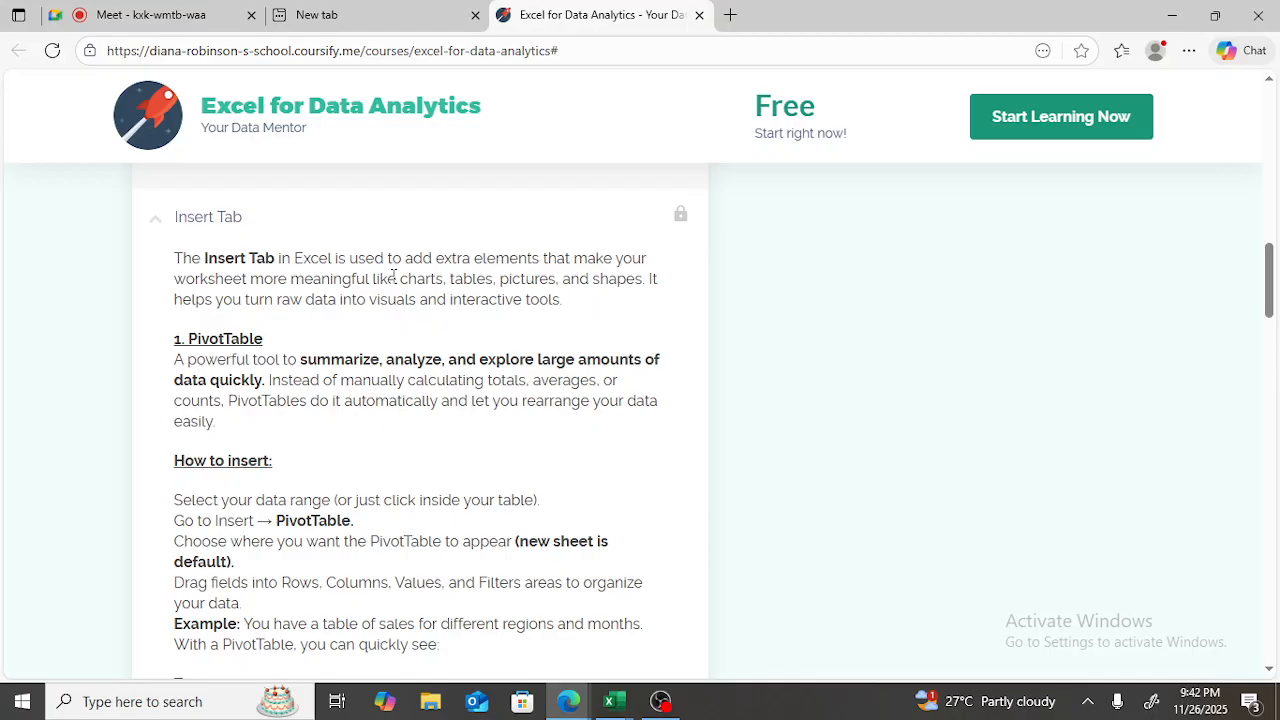
Step: Highlight the lesson's introduction on charts, tables, pictures and shapes, and switch to the INSERT TAB_ workbook in Excel
left_click_drag(401, 279, 588, 304)
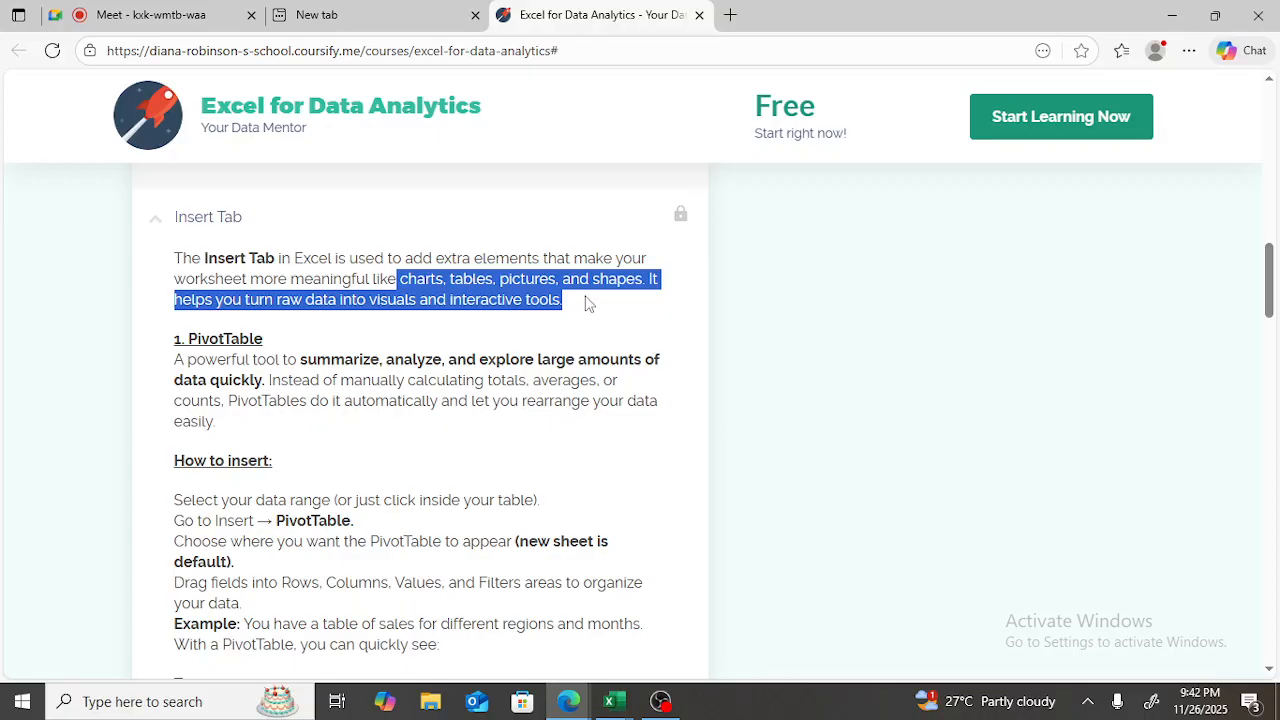
left_click(455, 334)
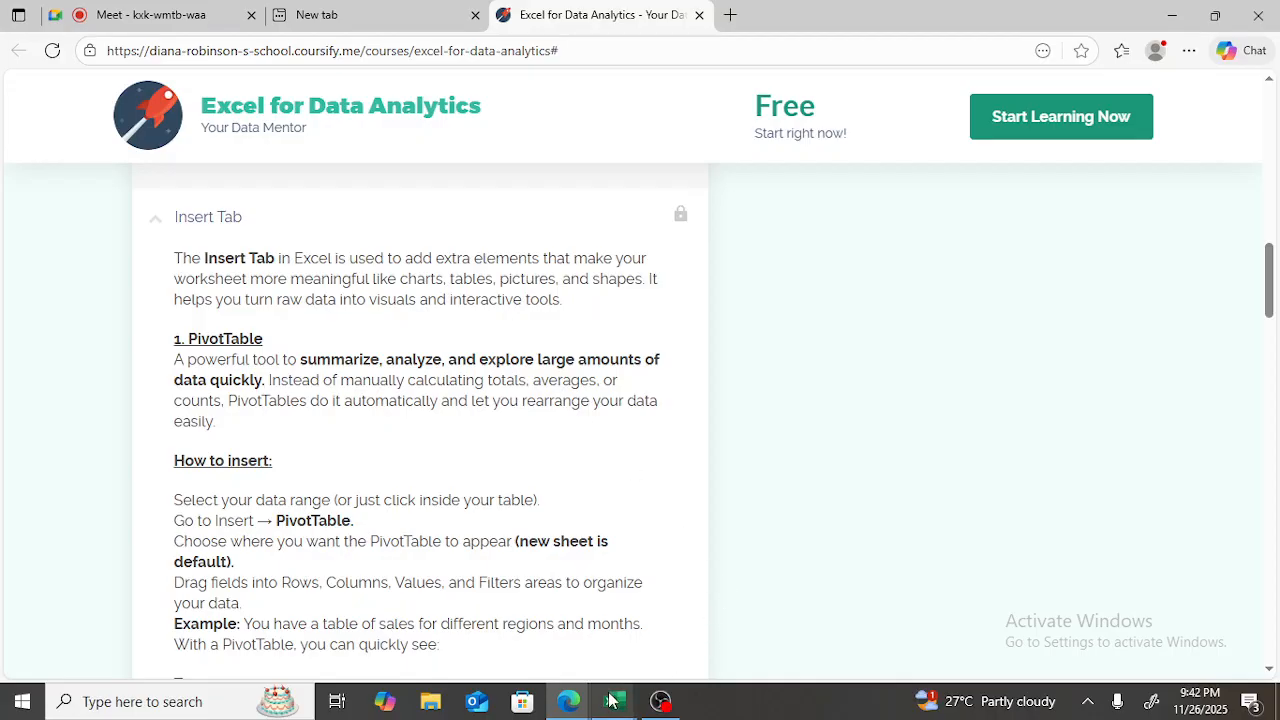
mouse_move(612, 700)
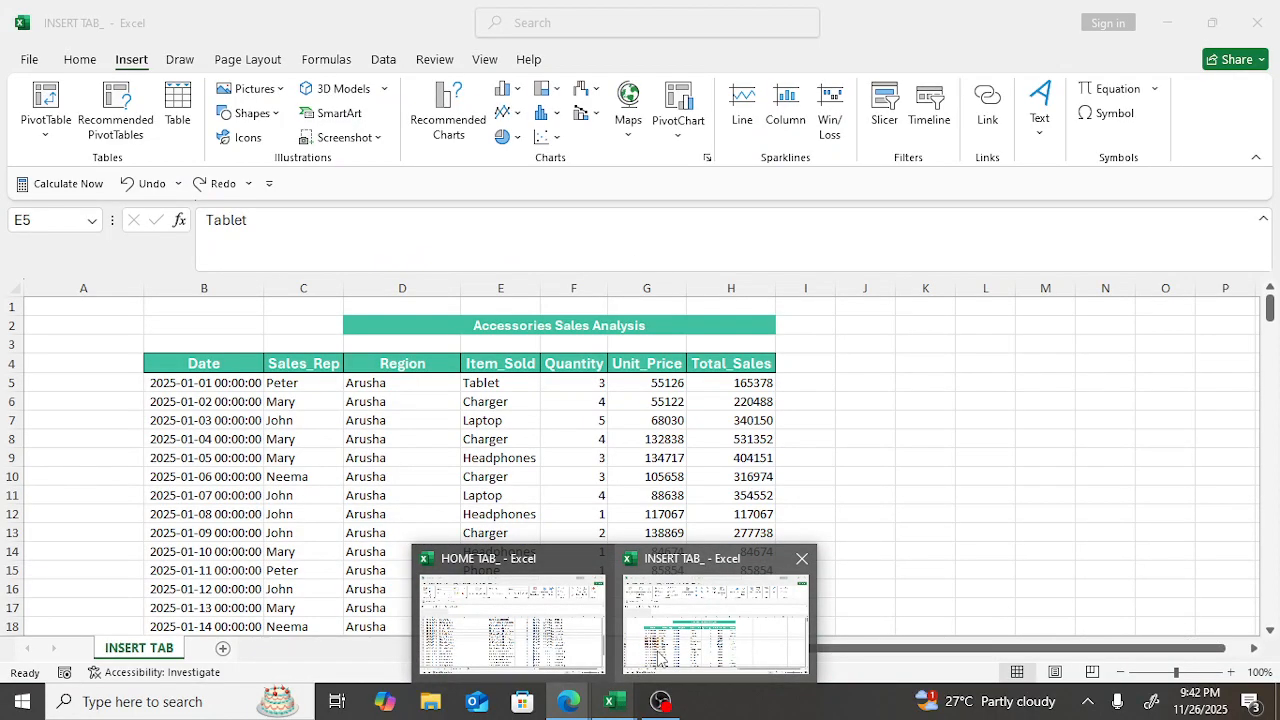
left_click(658, 655)
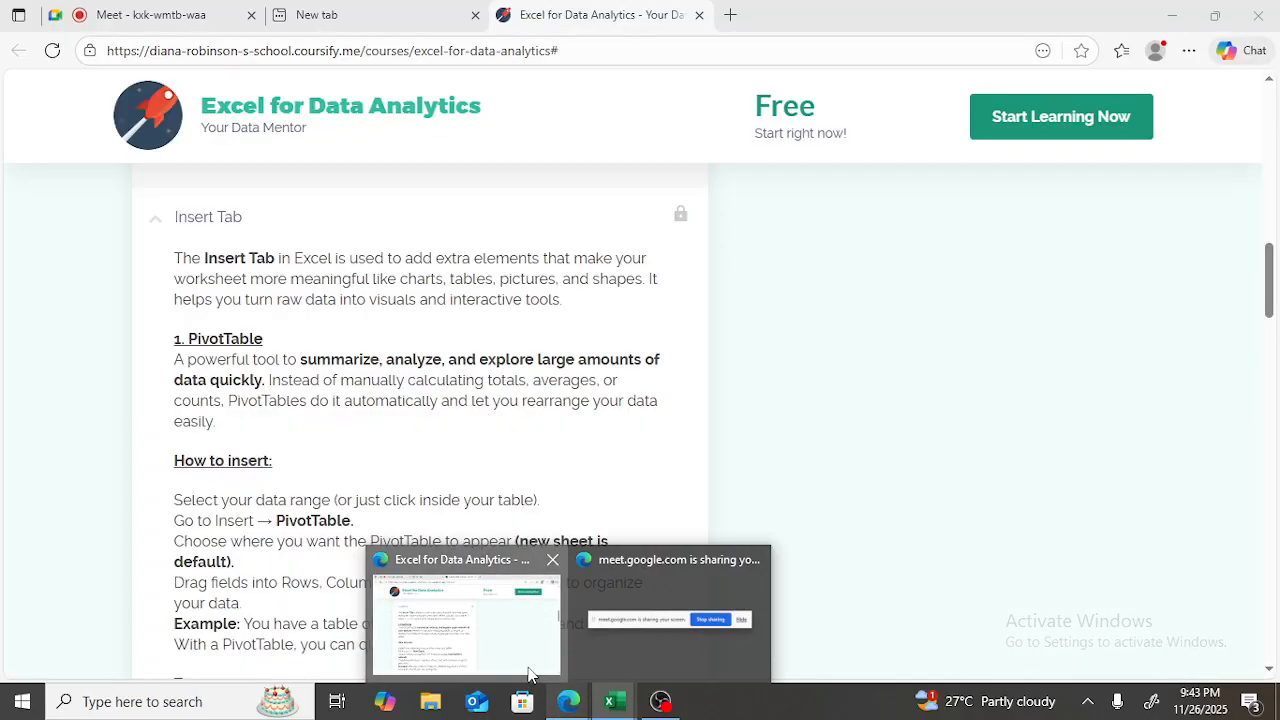
Step: Return to the course page in the browser and highlight the PivotTable definition and the text about manual calculation
left_click(525, 665)
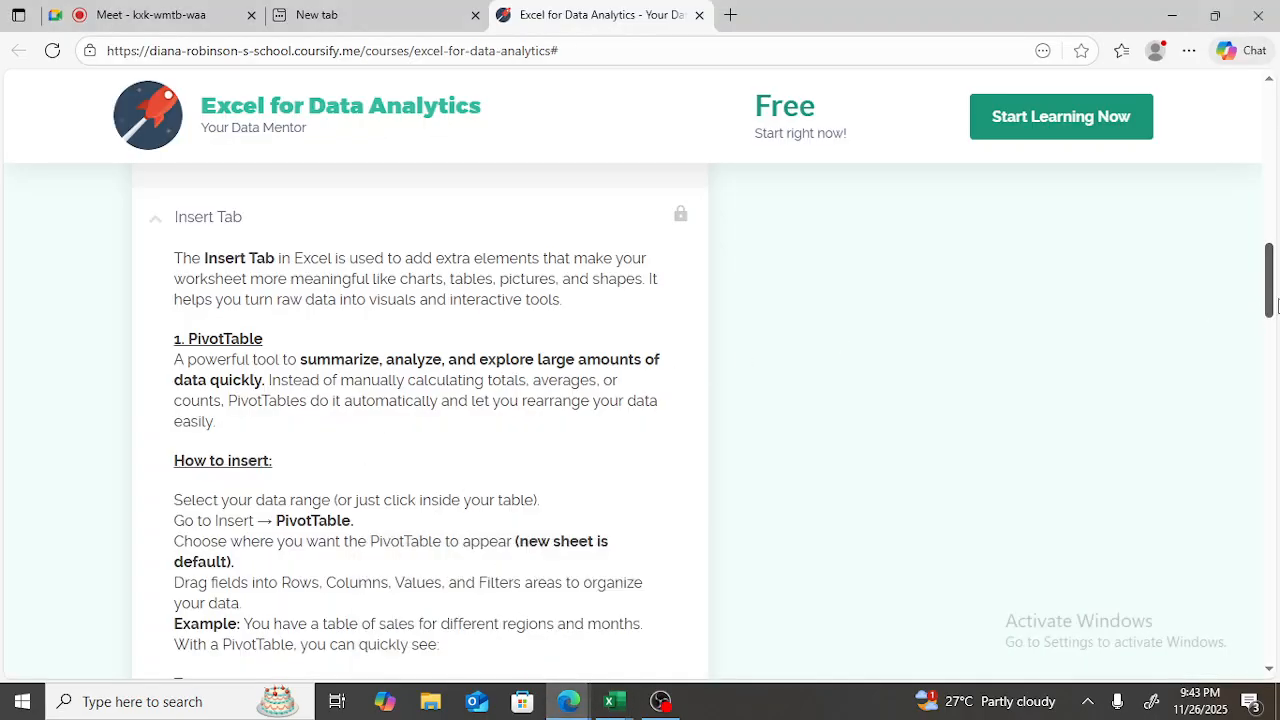
left_click_drag(1272, 305, 1273, 312)
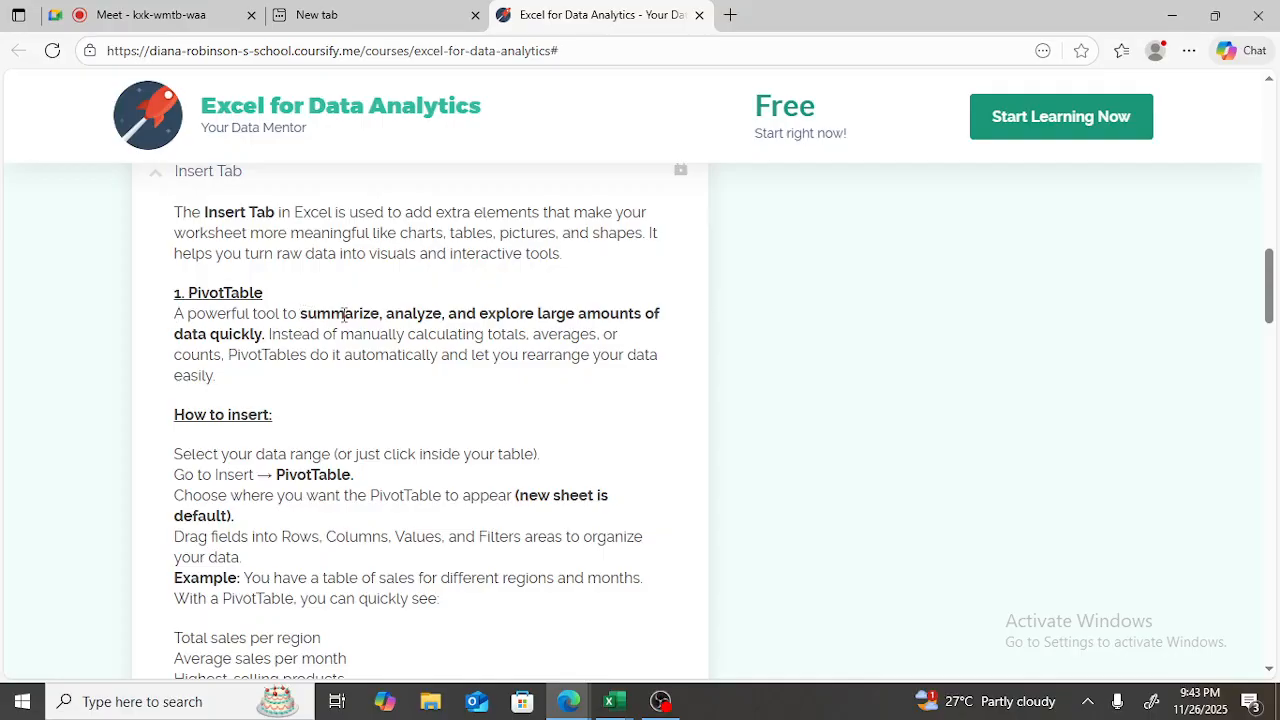
left_click_drag(308, 314, 262, 338)
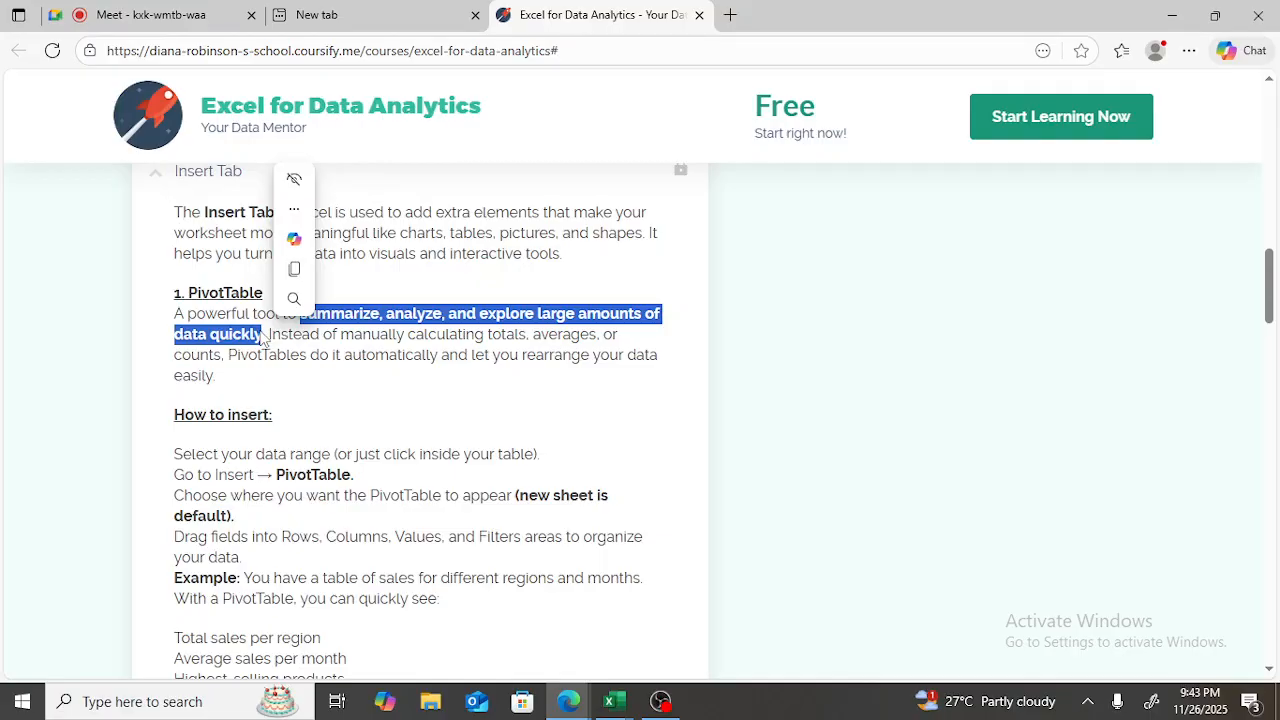
left_click(326, 358)
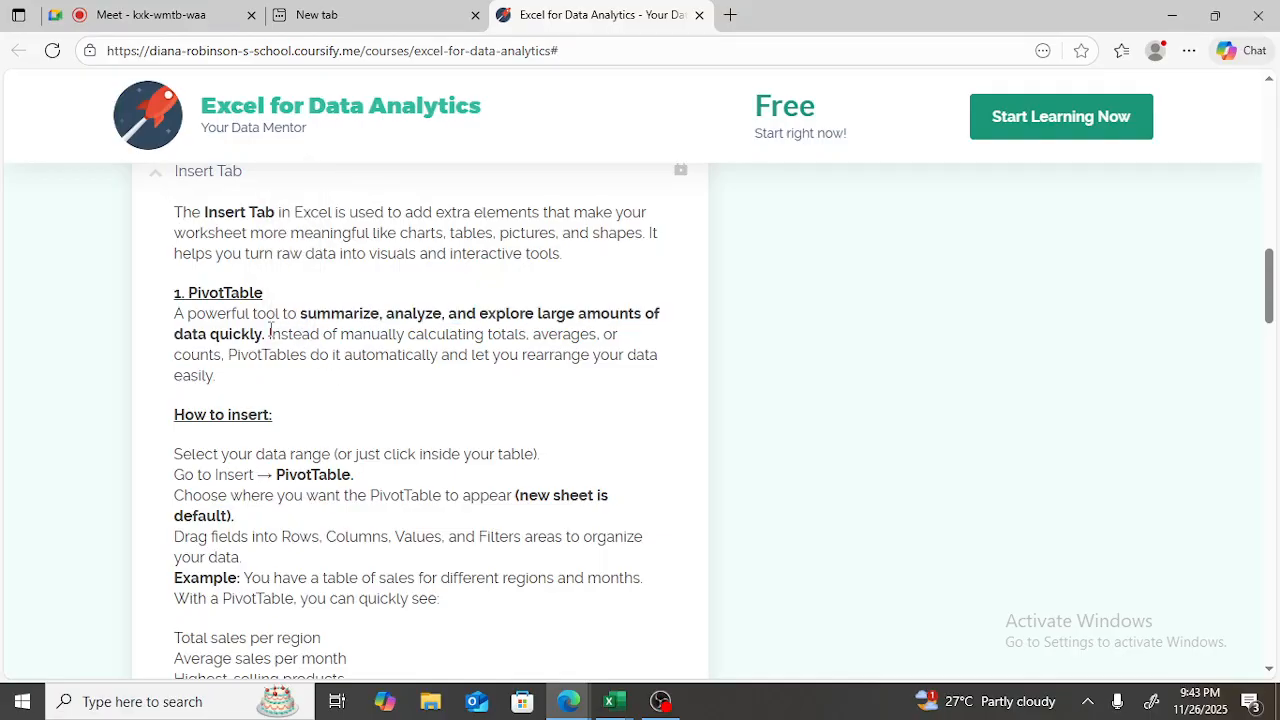
left_click_drag(268, 334, 230, 356)
left_click(237, 399)
Step: Switch to the Google Meet call and lower all raised hands
left_click(207, 12)
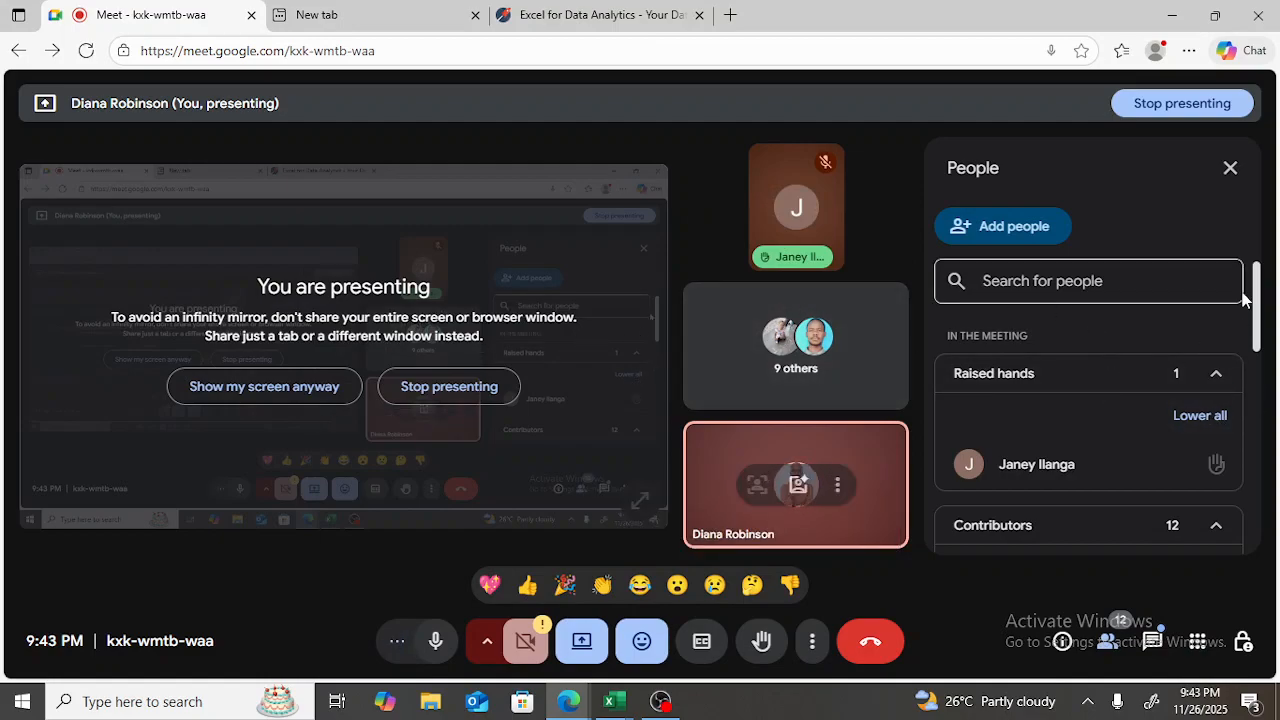
mouse_move(1258, 342)
left_mouse_down()
mouse_move(1258, 397)
mouse_move(1257, 345)
left_mouse_up()
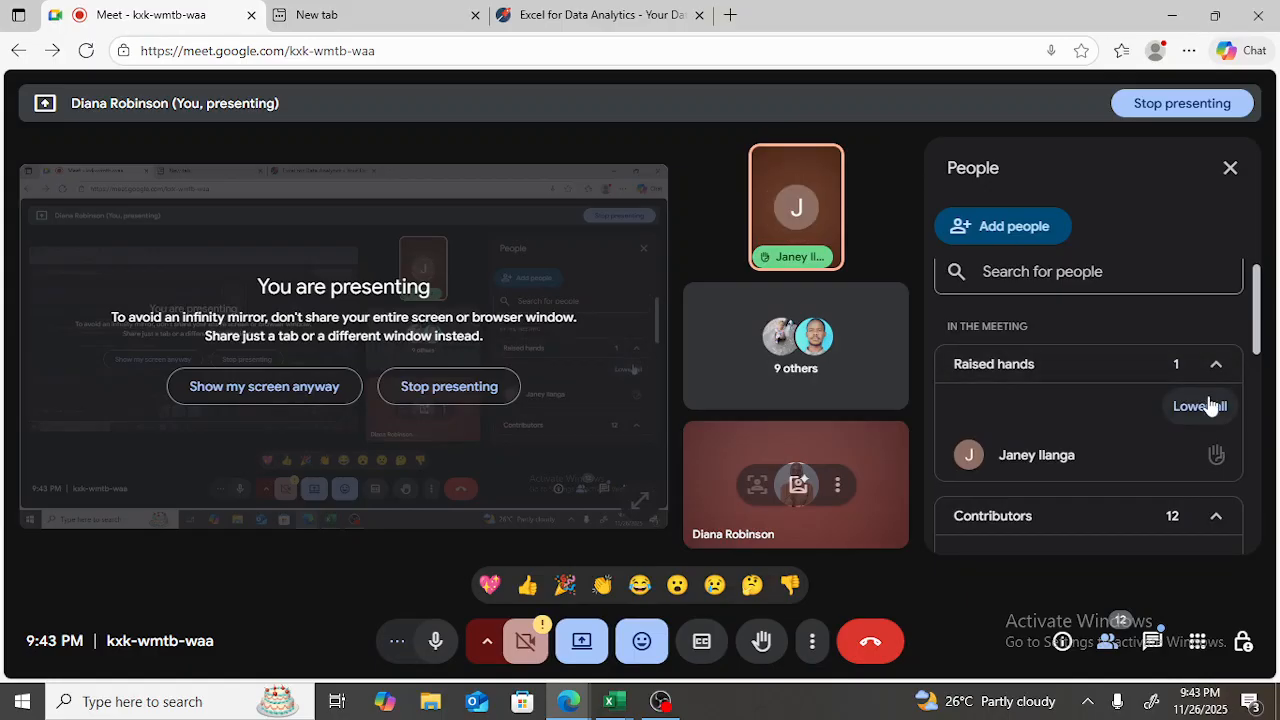
left_click(1193, 404)
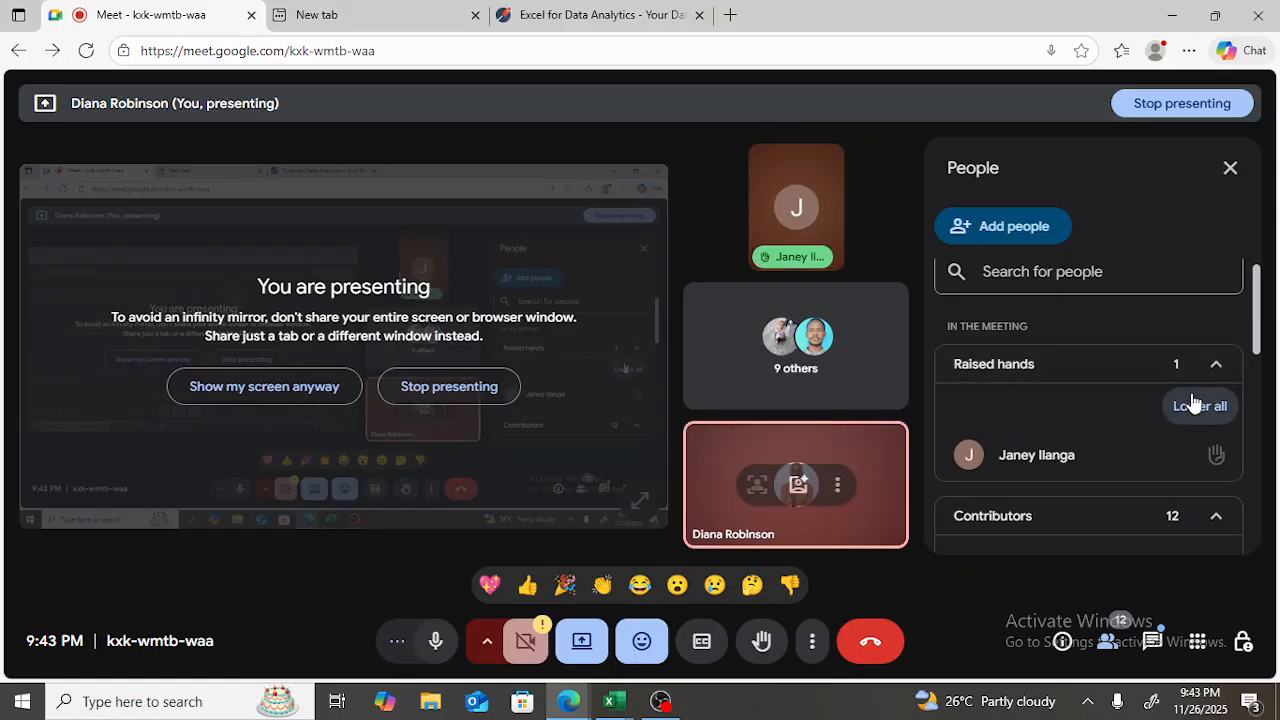
Step: Return to the course page and highlight the text saying PivotTables do it automatically and rearrange data easily
left_click(545, 7)
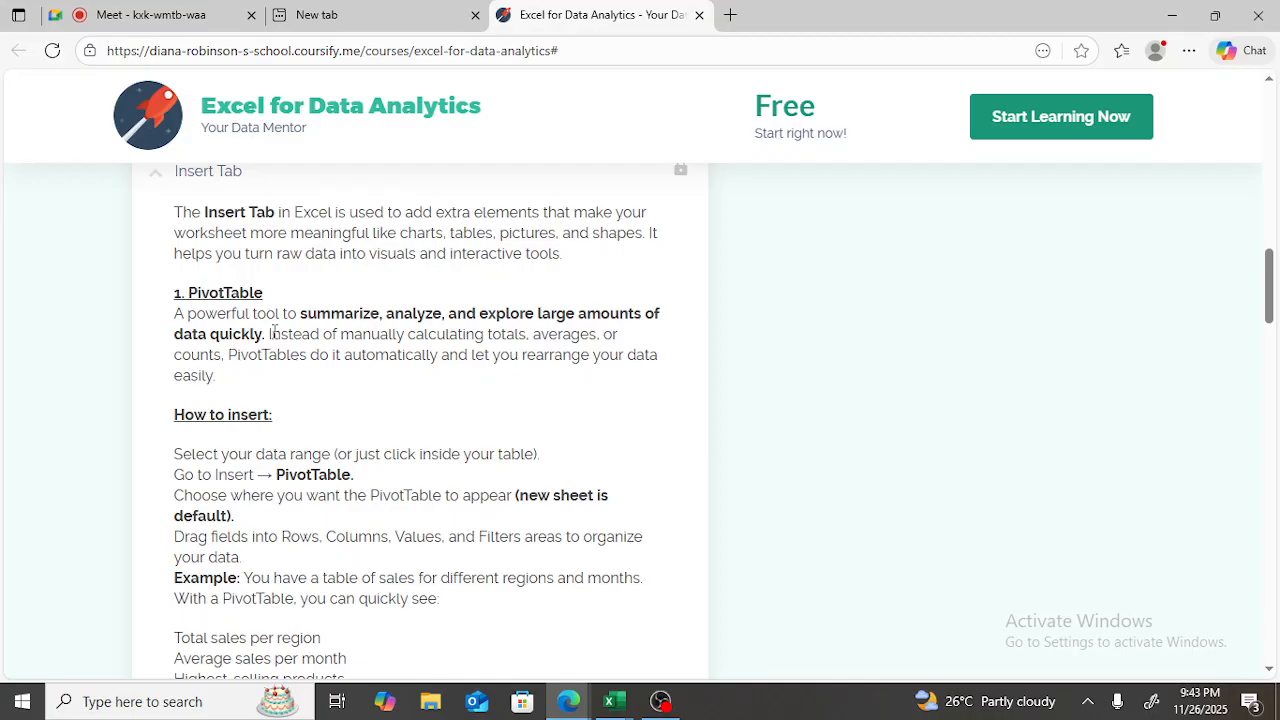
left_click_drag(228, 354, 371, 380)
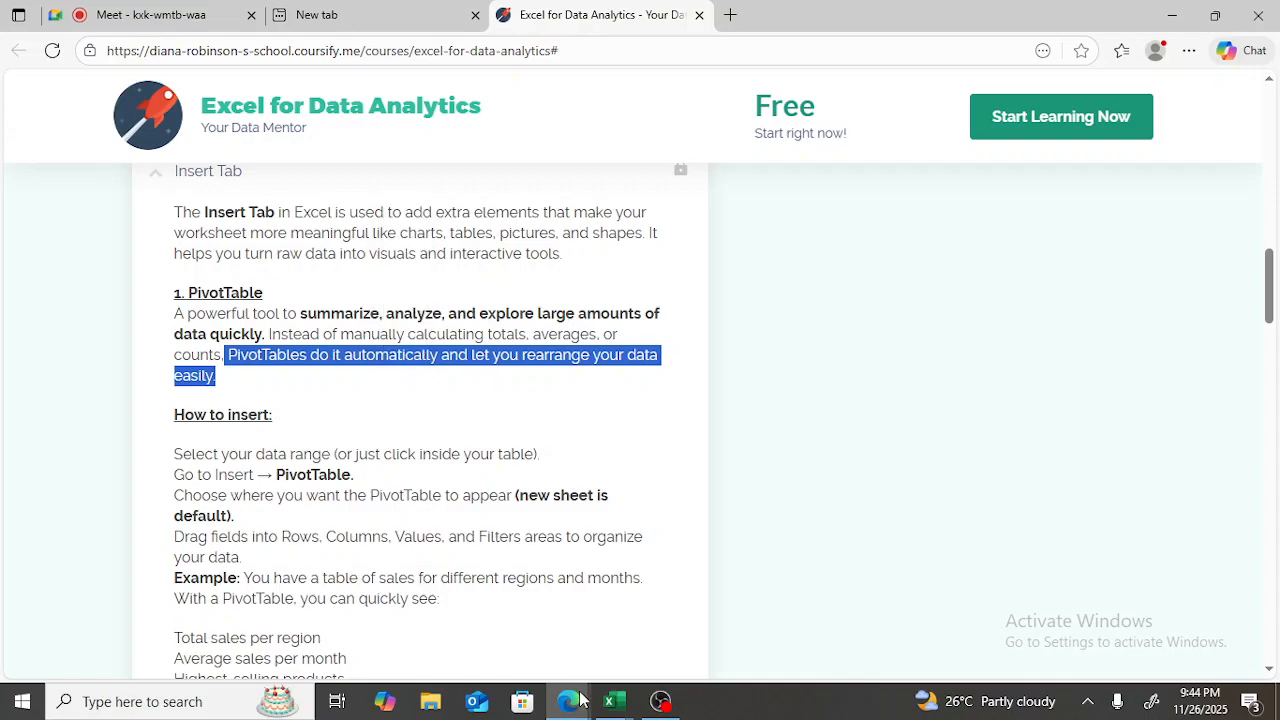
Step: Switch to the HOME TAB_ workbook in Excel and inspect the summary cells below the price column, including the formula in G36
mouse_move(598, 705)
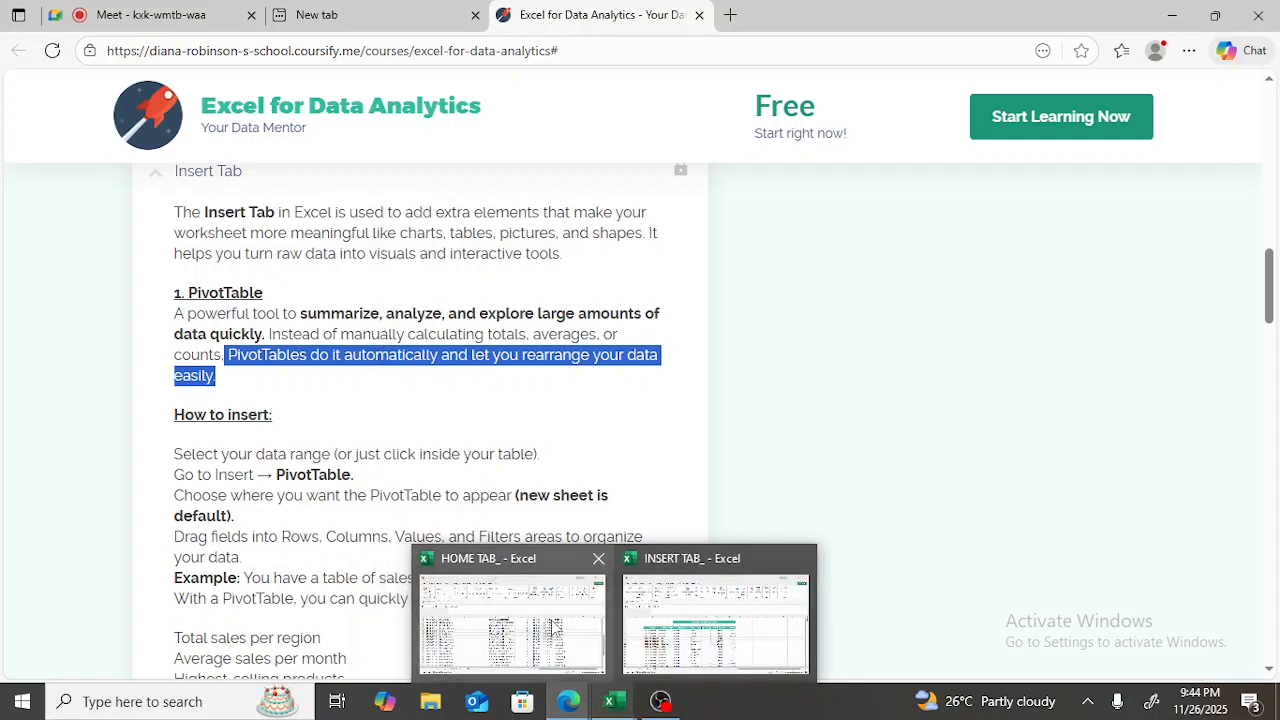
left_click(466, 620)
left_click_drag(1273, 435, 1262, 563)
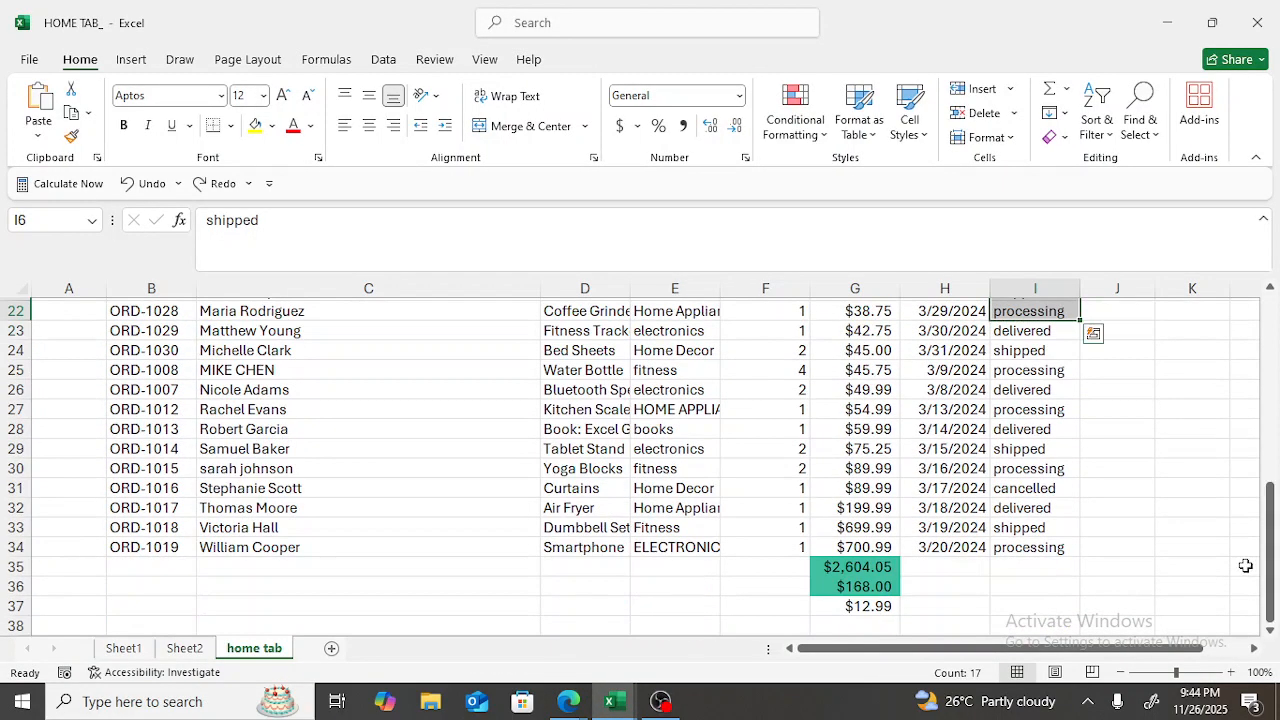
left_click_drag(846, 548, 844, 568)
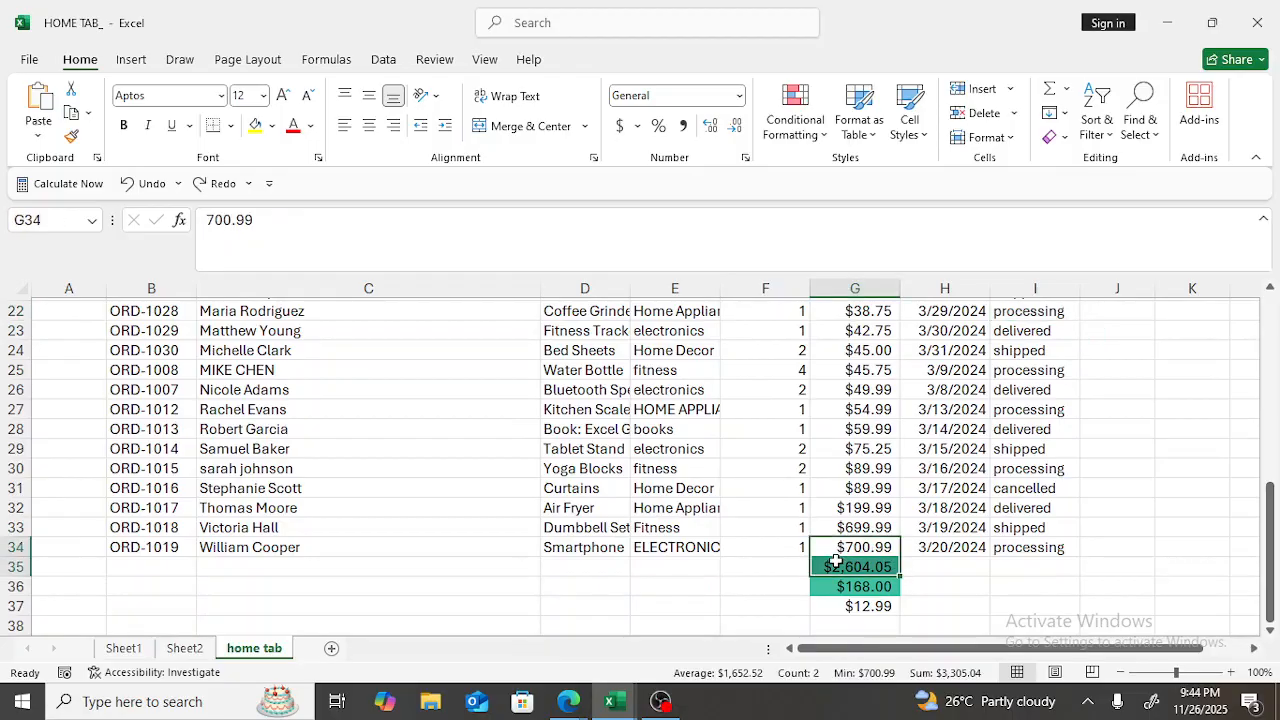
left_click(843, 589)
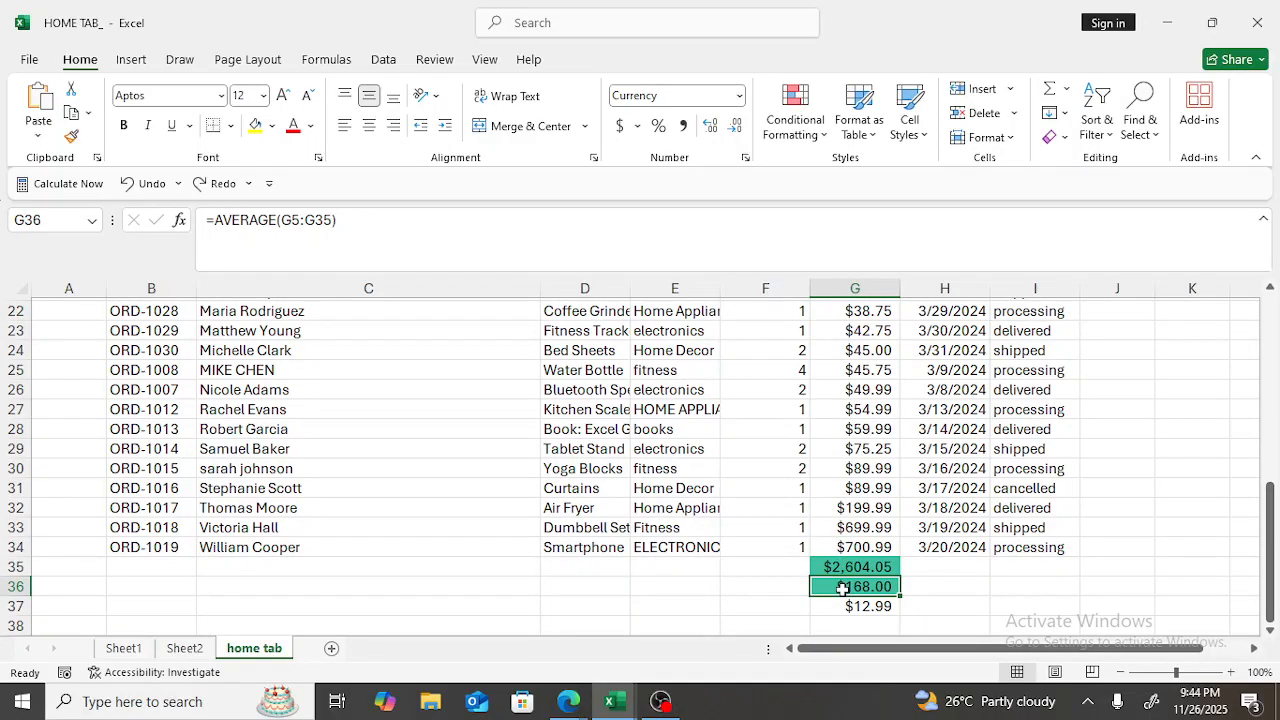
Step: Switch to the INSERT TAB_ workbook and highlight the first two sales records from the Region column onward, range D5:I6
mouse_move(620, 690)
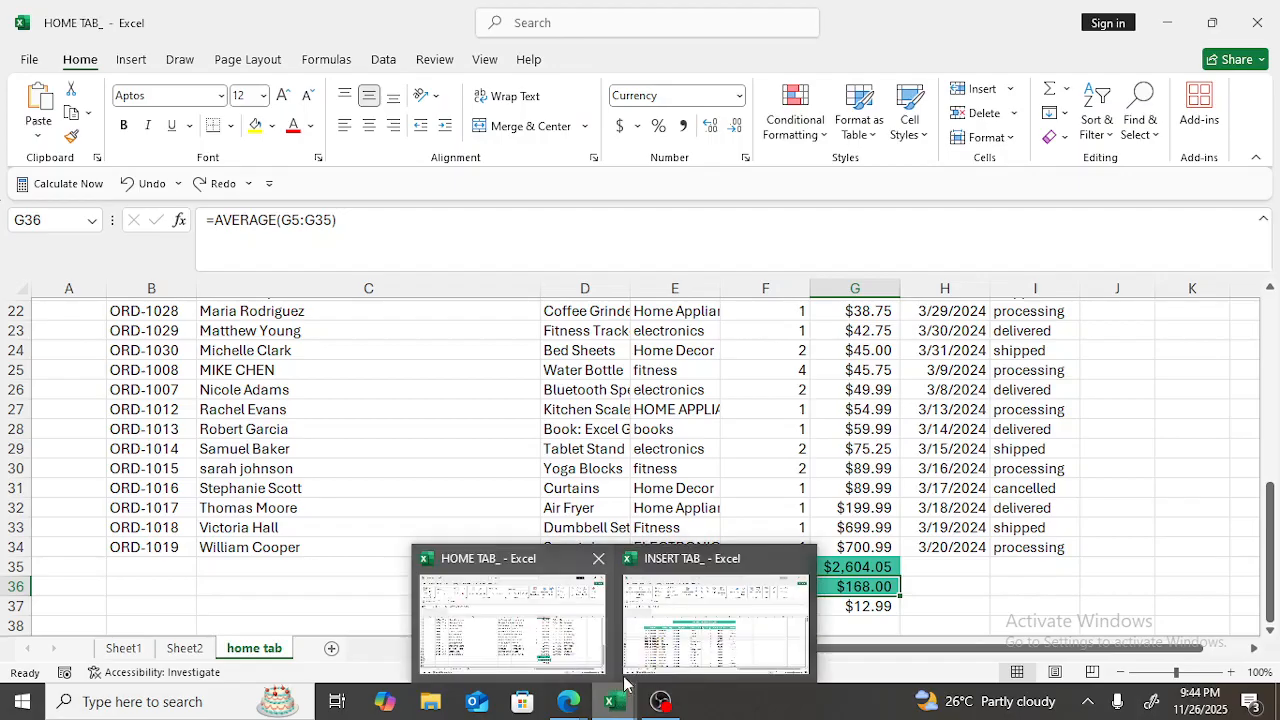
left_click(715, 620)
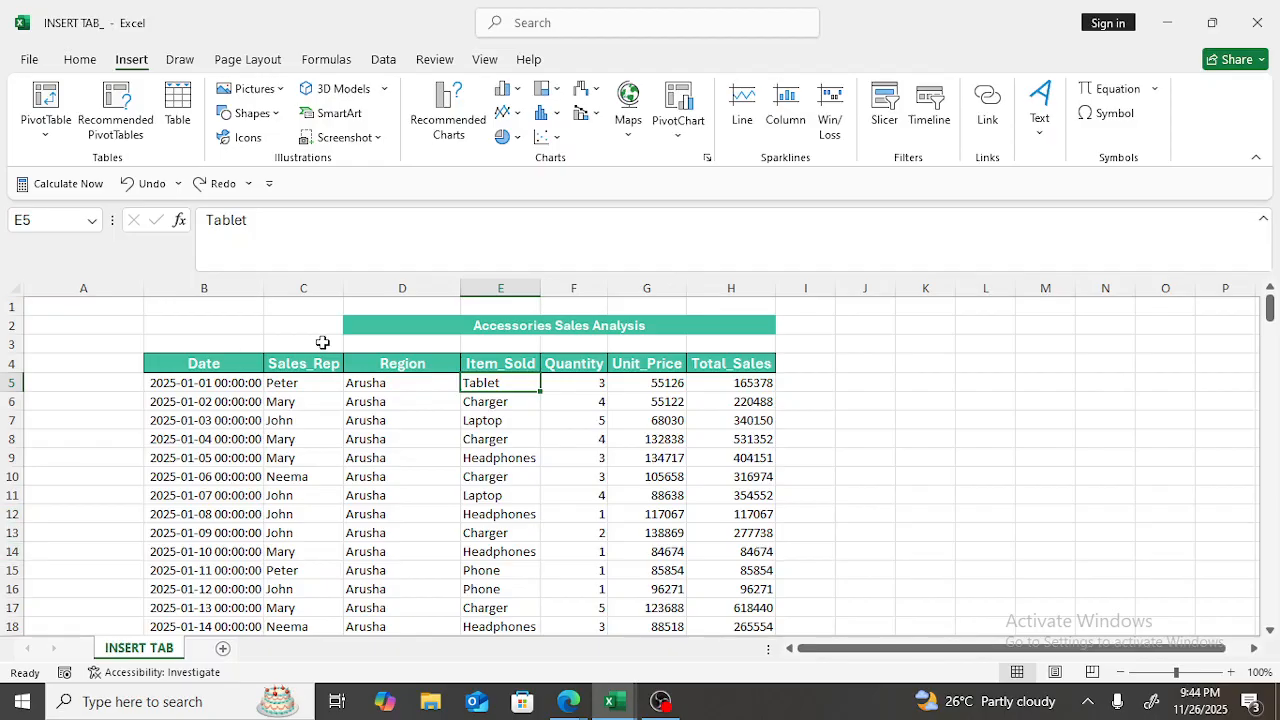
left_click_drag(358, 378, 829, 391)
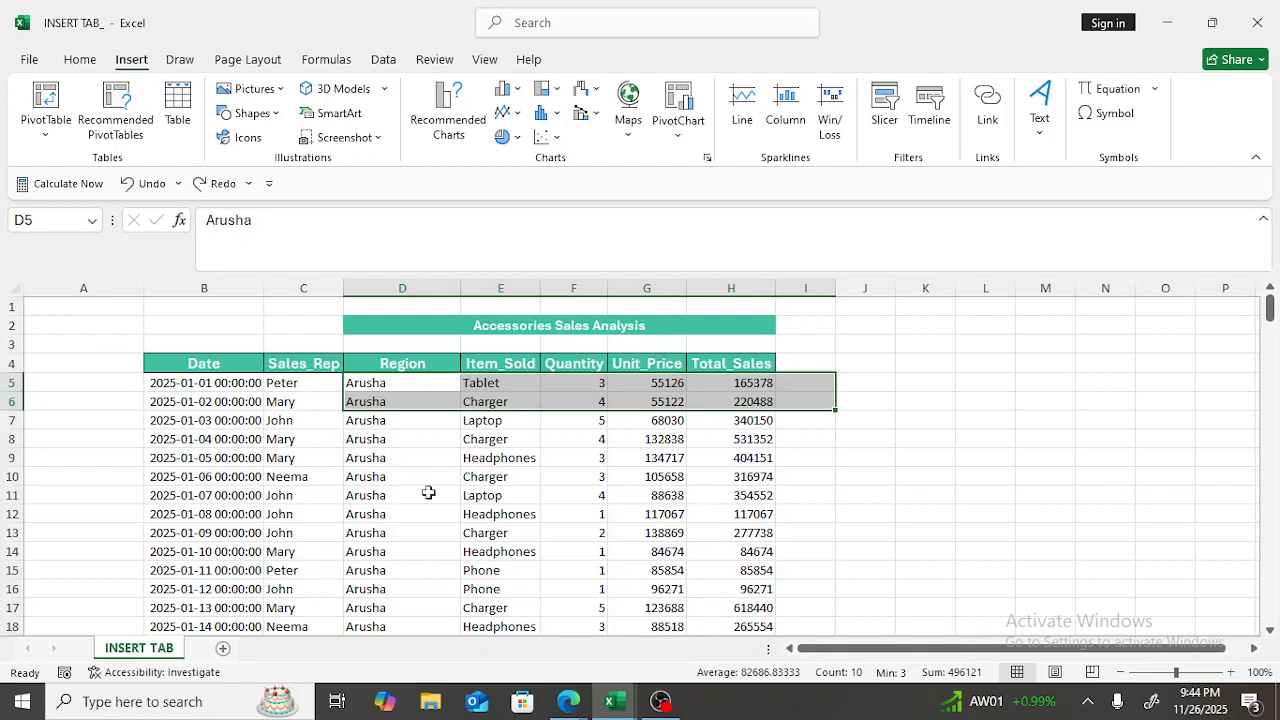
Step: Return to the course page in the browser and review the How to insert instructions for PivotTables, including where the PivotTable should appear
mouse_move(560, 716)
left_click(527, 650)
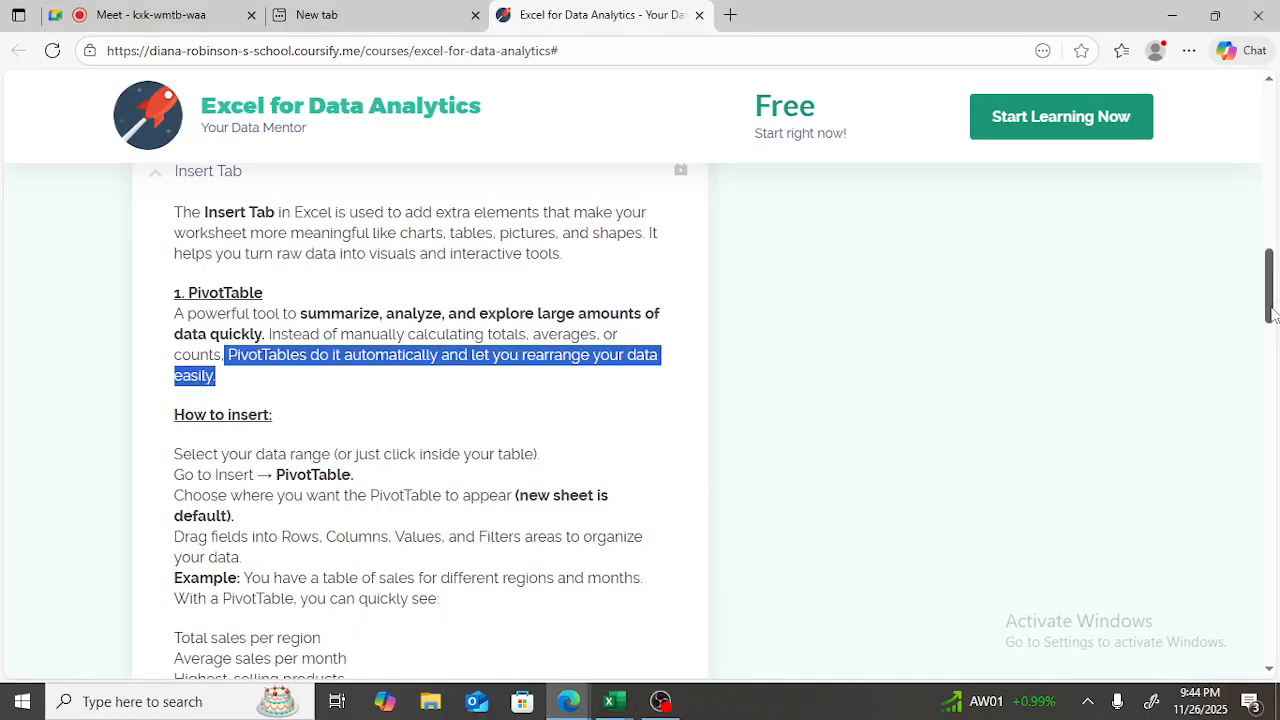
scroll(1272, 312, "down", 2)
left_click_drag(256, 287, 360, 310)
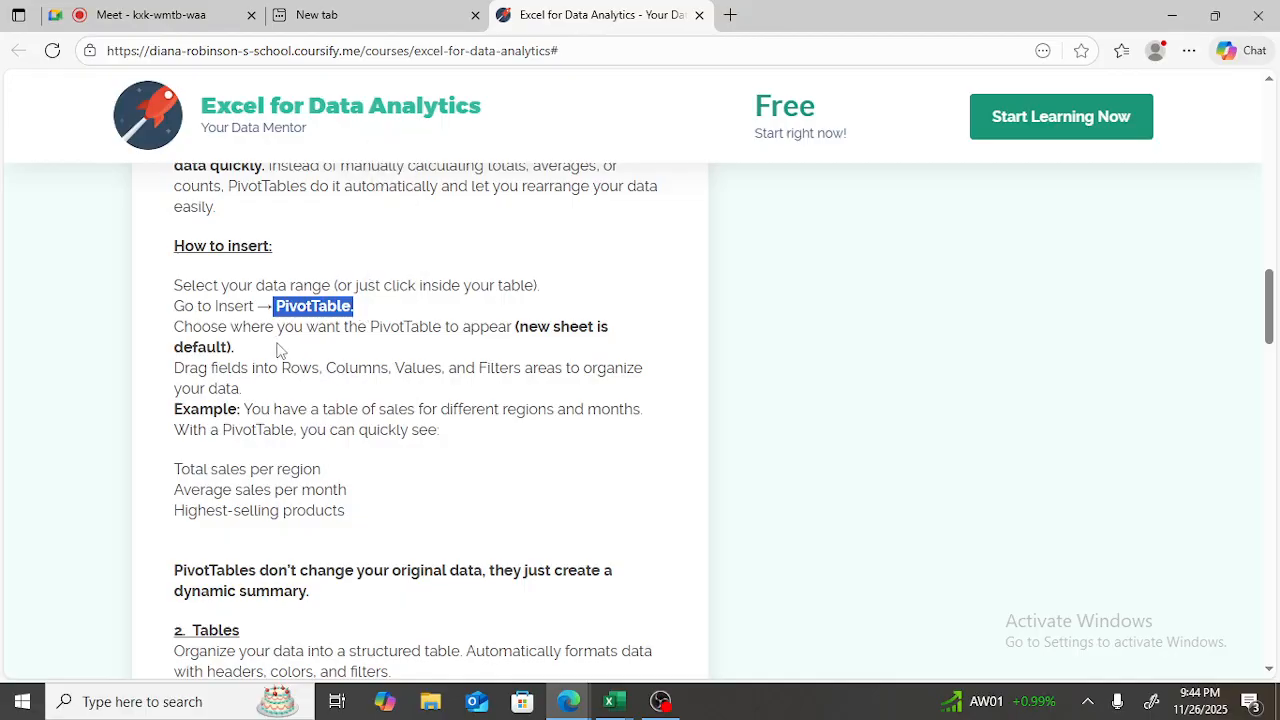
left_click(281, 349)
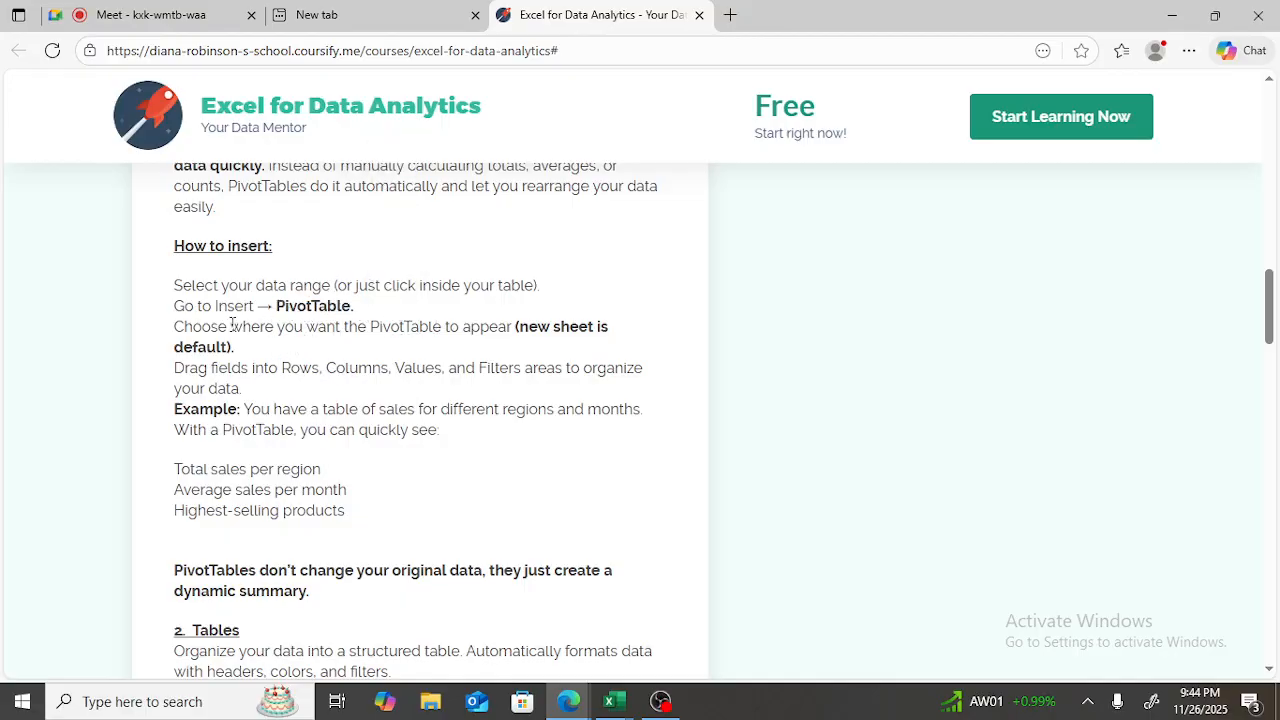
left_click_drag(231, 326, 461, 325)
left_click_drag(549, 368, 516, 328)
left_click(328, 406)
Step: Highlight the three PivotTable example summaries and the note that PivotTables don't change the original data
left_click_drag(320, 472, 166, 480)
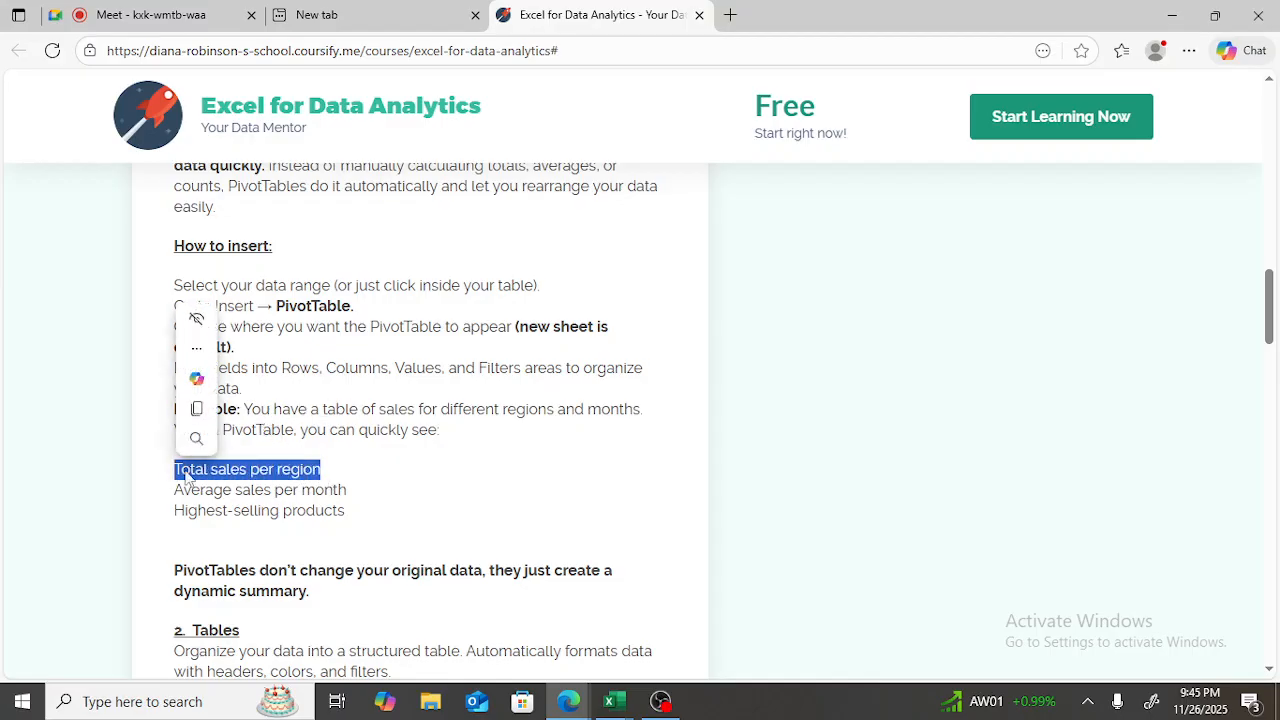
left_click_drag(352, 491, 172, 491)
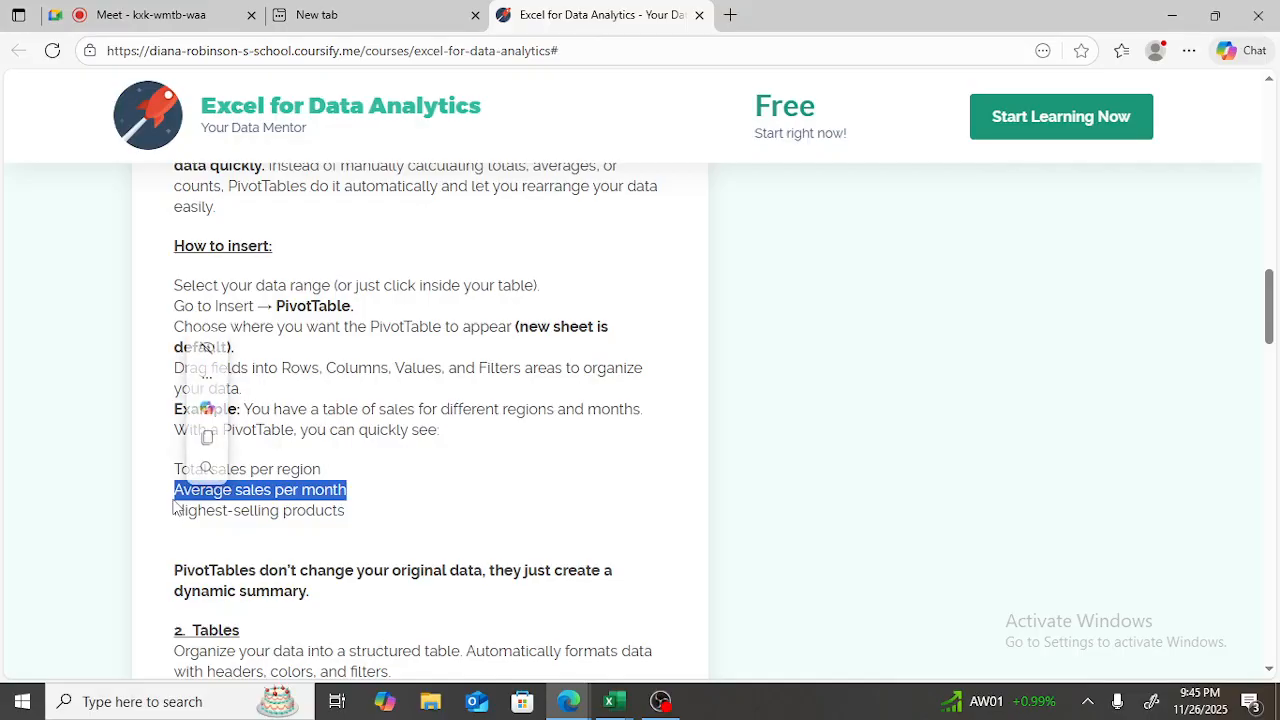
left_click_drag(350, 513, 175, 515)
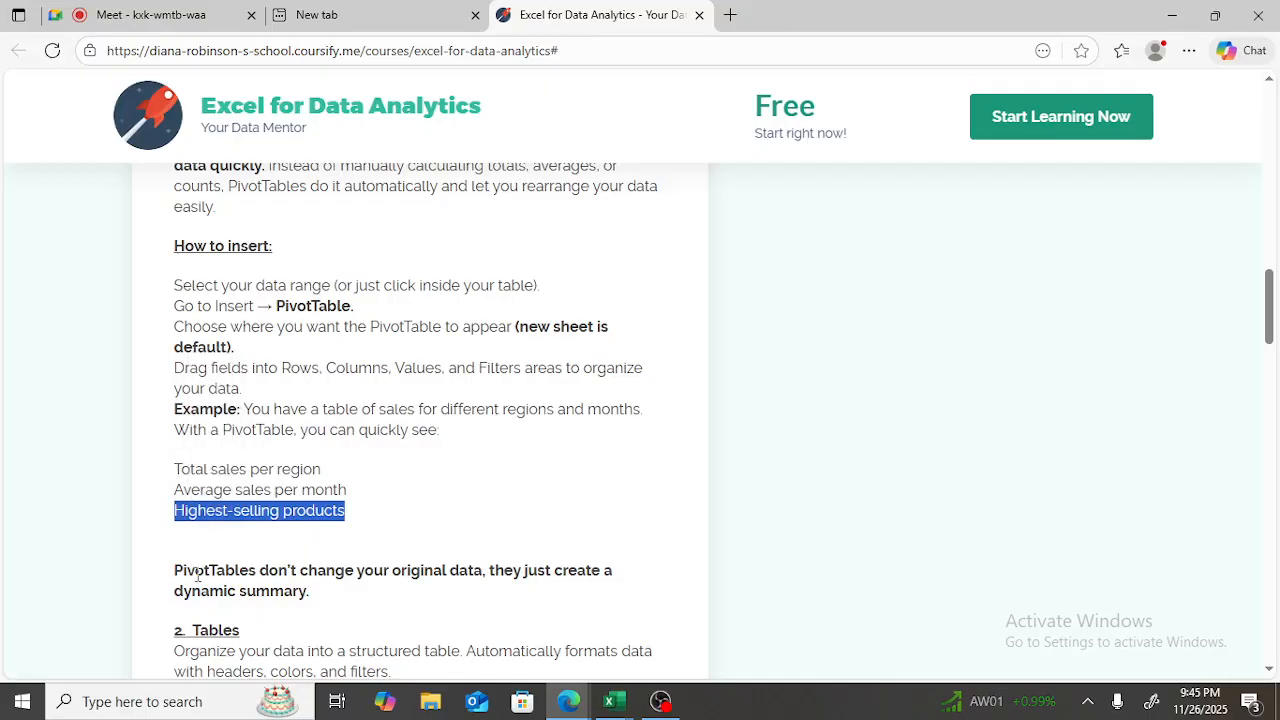
left_click_drag(176, 569, 477, 588)
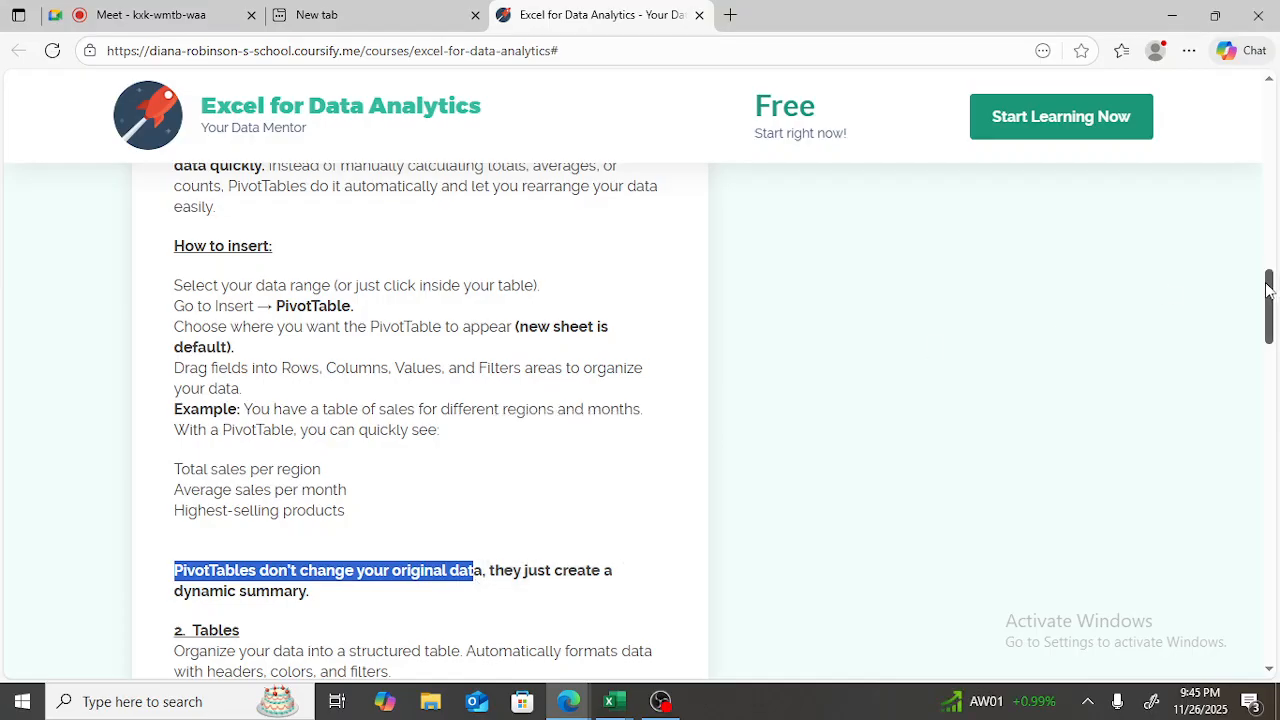
scroll(1270, 298, "up", 2)
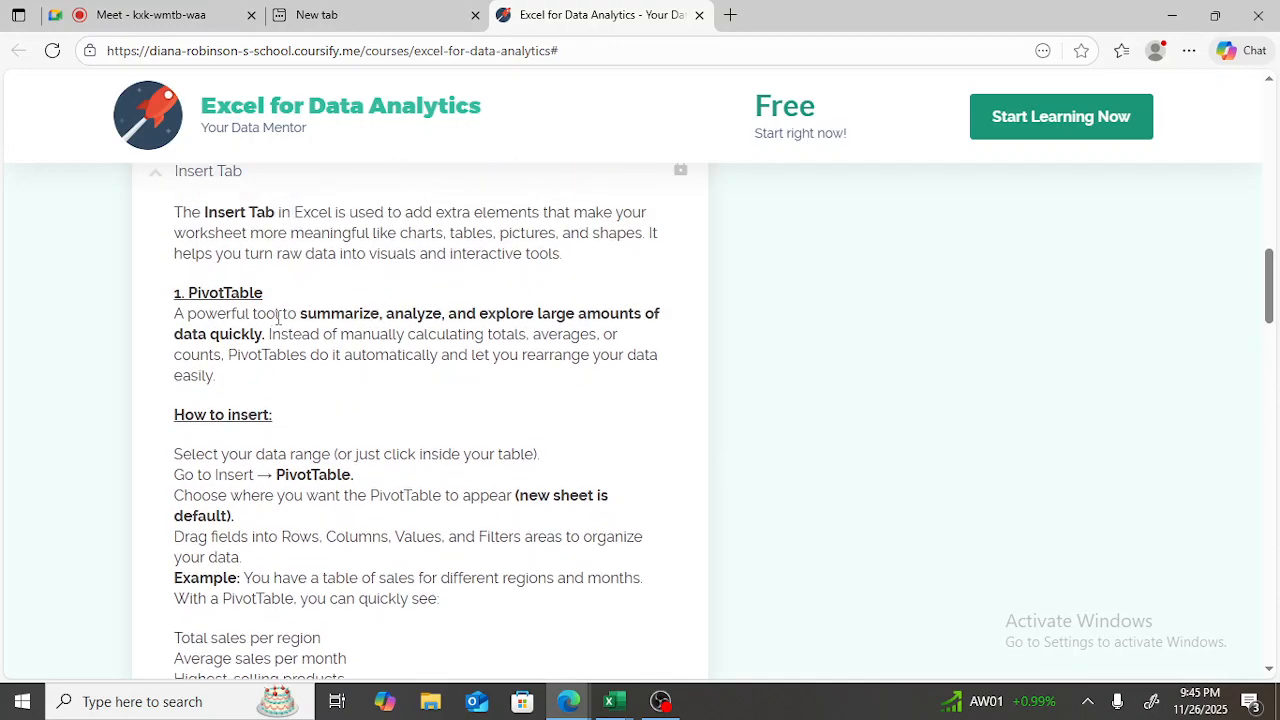
Step: Switch to the INSERT TAB_ workbook and insert a PivotTable from sales data B4:H204 into the existing worksheet at cell N8
left_click_drag(278, 317, 264, 344)
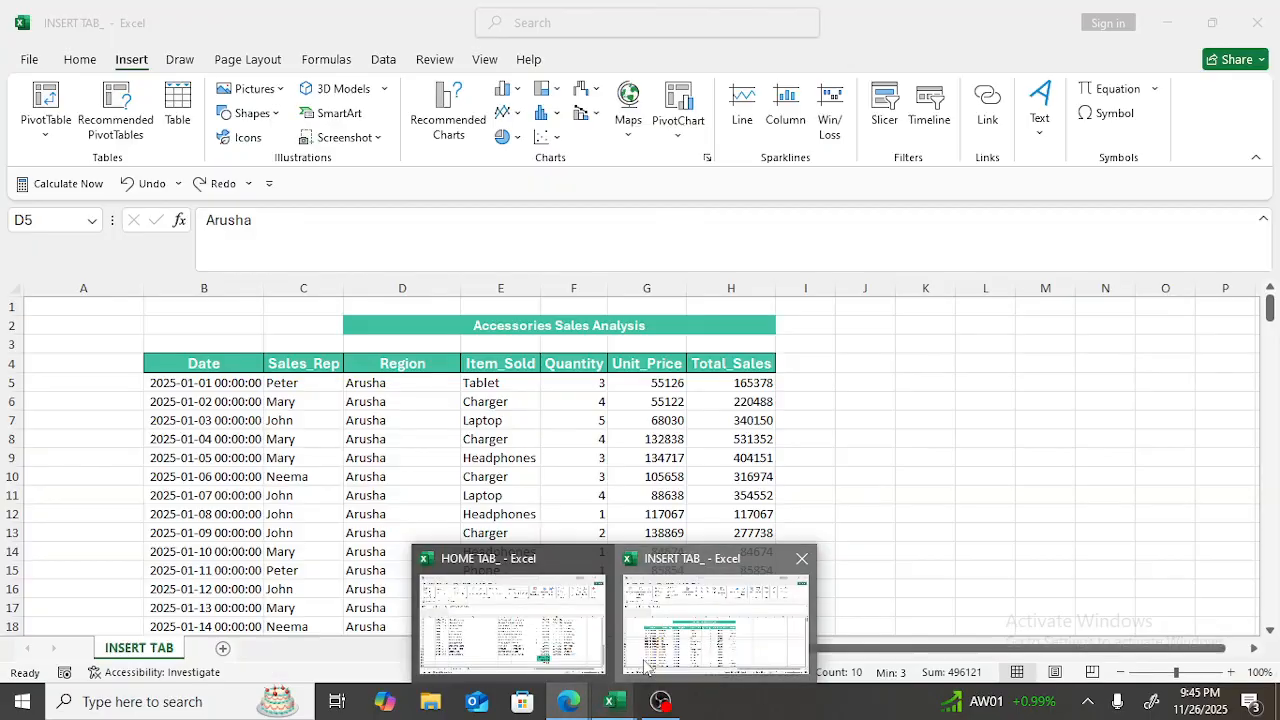
left_click(716, 620)
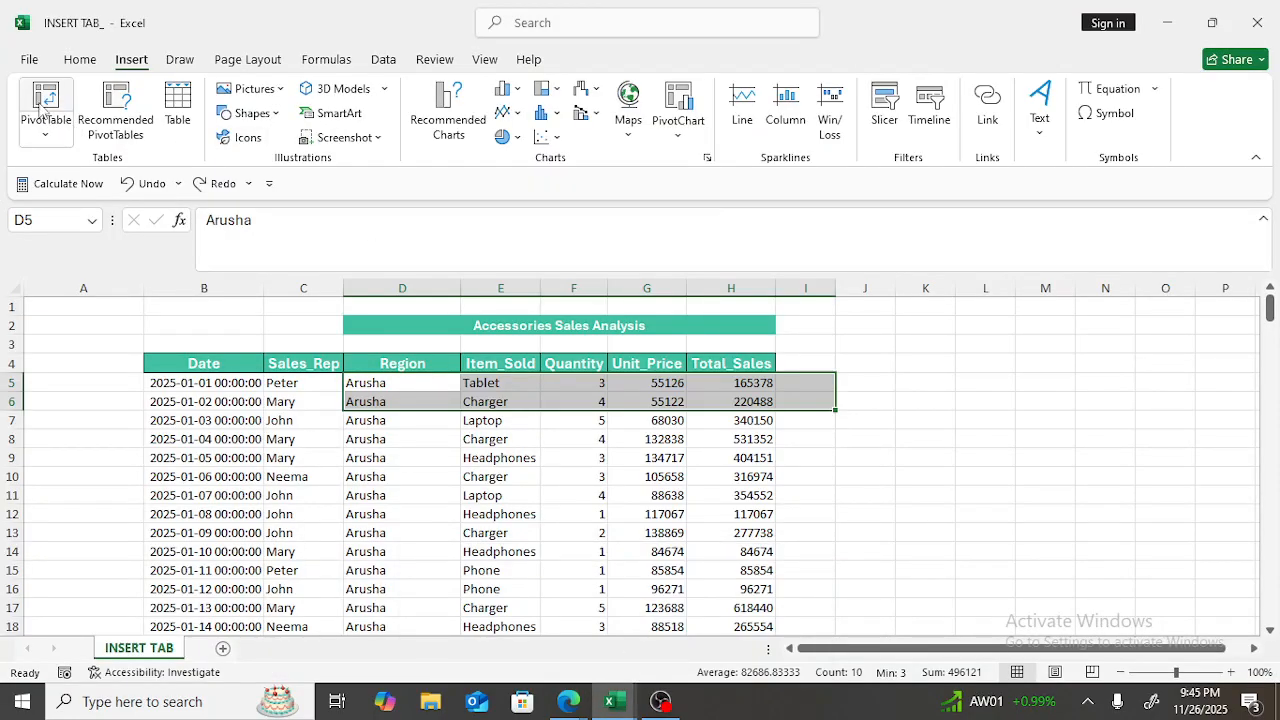
left_click(253, 440)
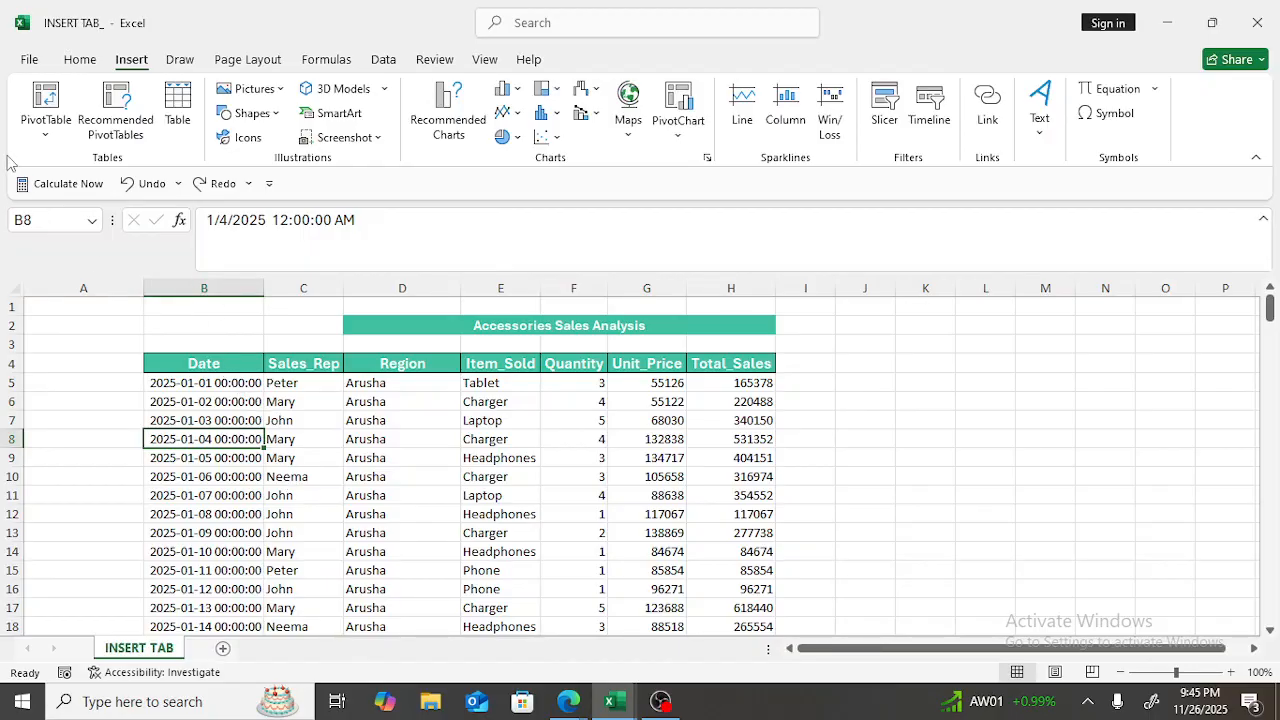
left_click(47, 98)
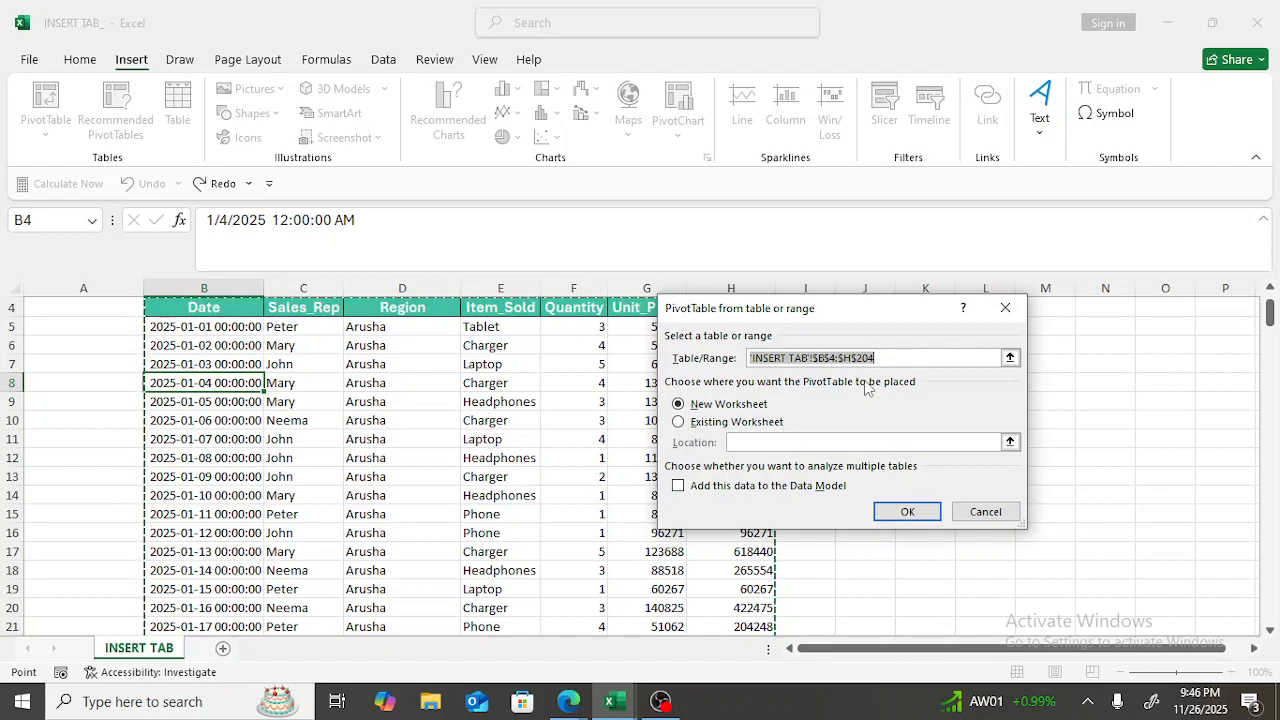
left_click(678, 422)
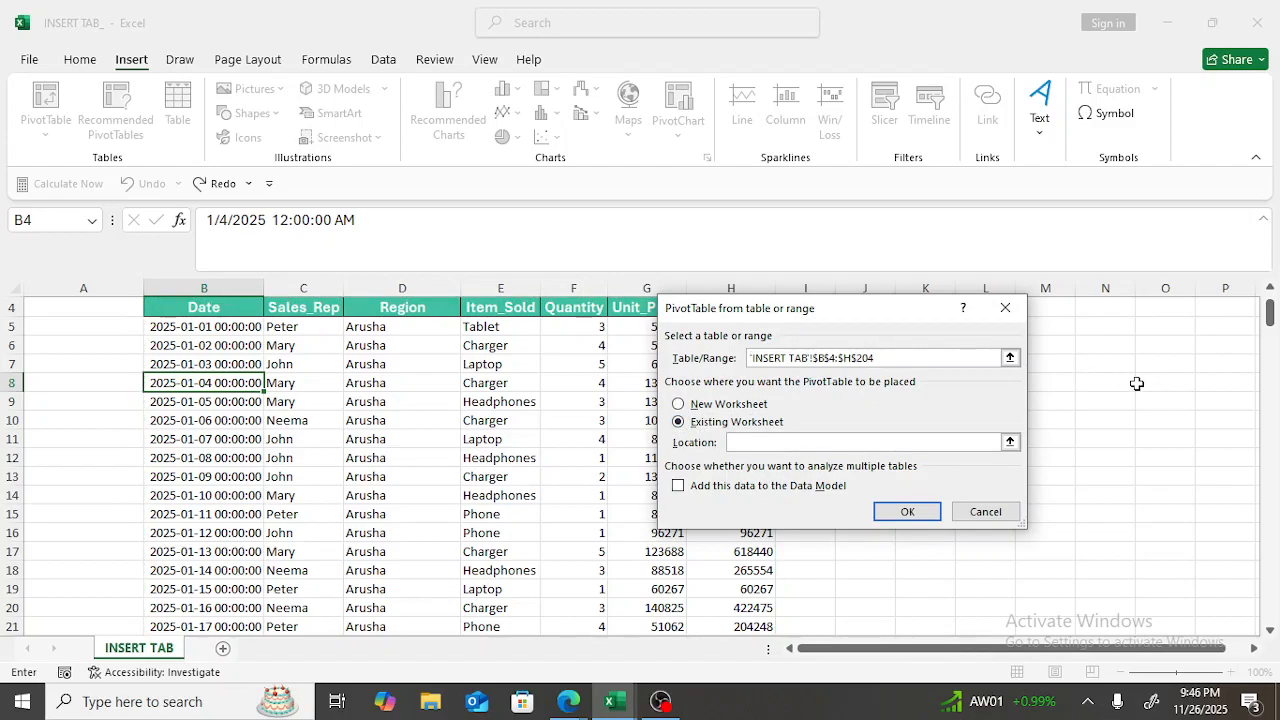
left_click(907, 512)
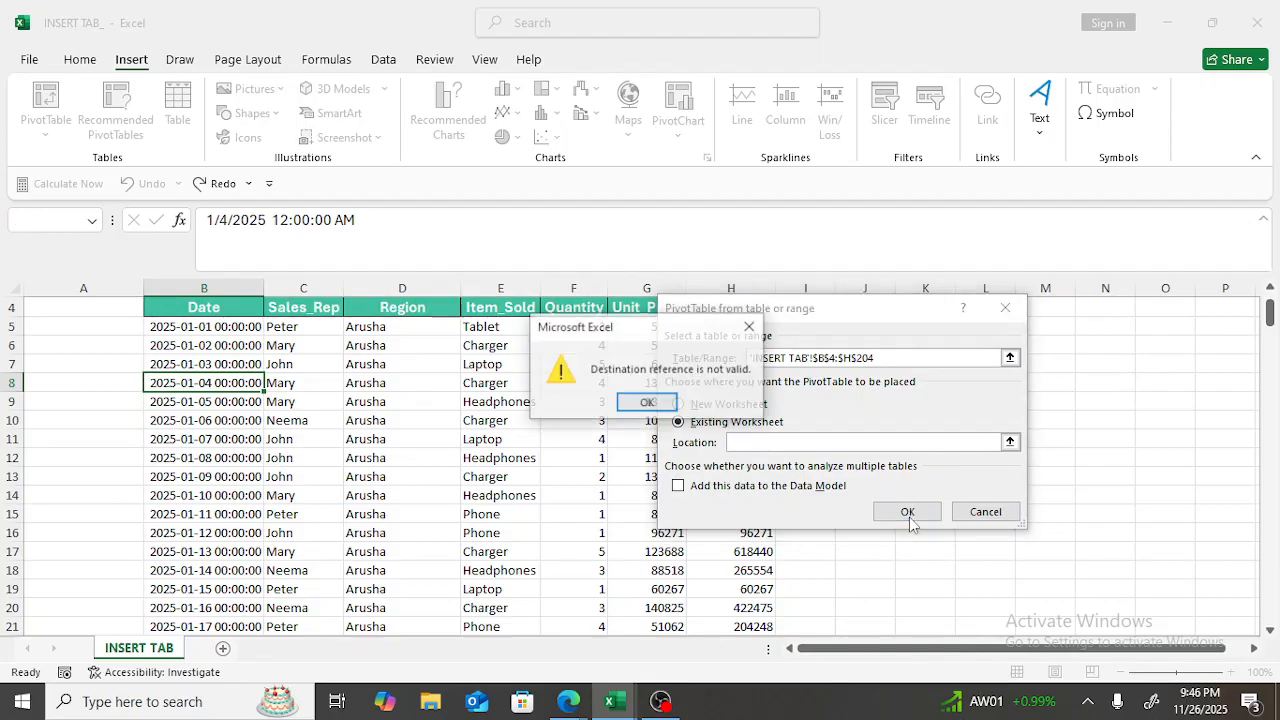
left_click(750, 326)
left_click(1087, 380)
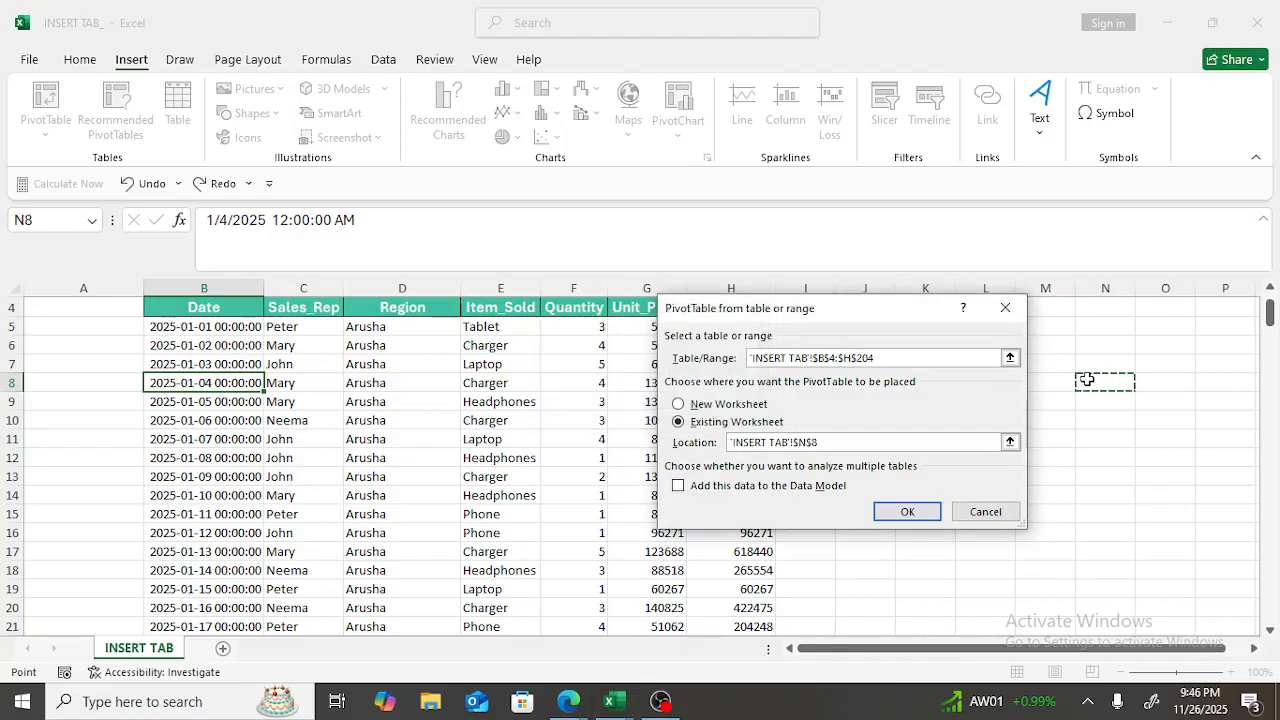
left_click(907, 510)
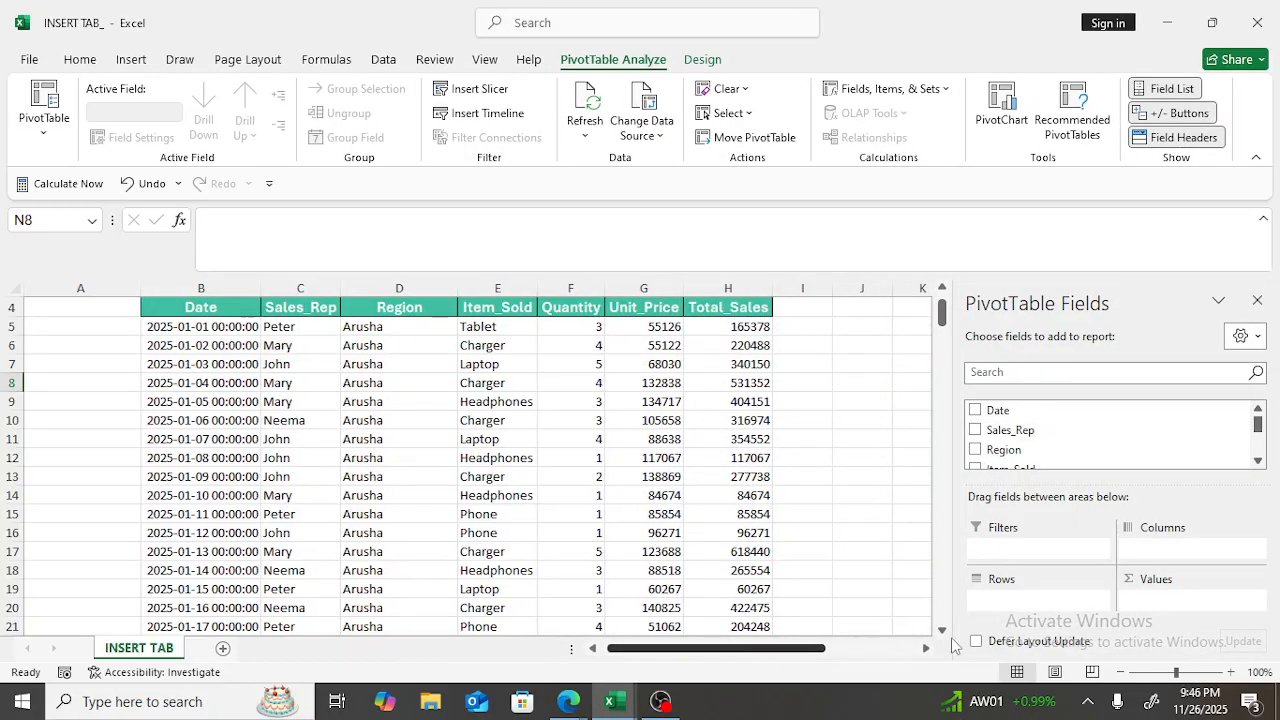
Step: Summarize sales by representative in the PivotTable, with Sales_Rep as rows and the sum of Total_Sales as values
left_click_drag(784, 650, 884, 650)
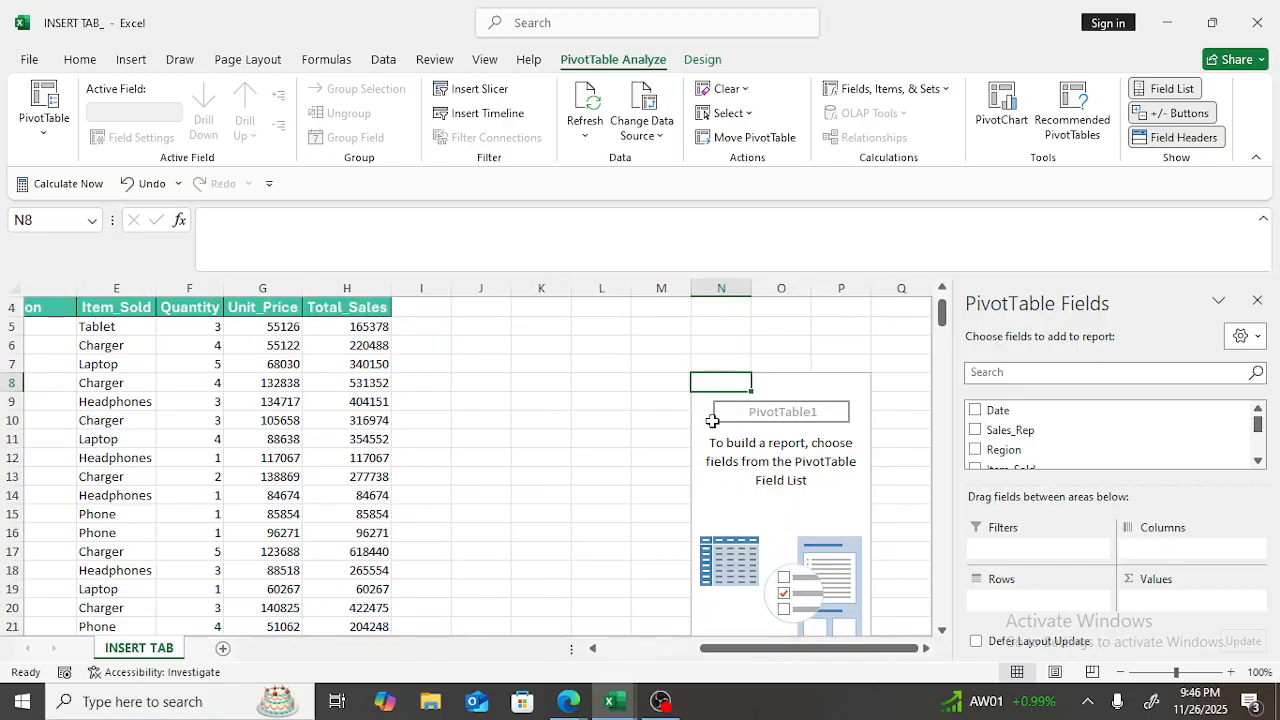
left_click(975, 431)
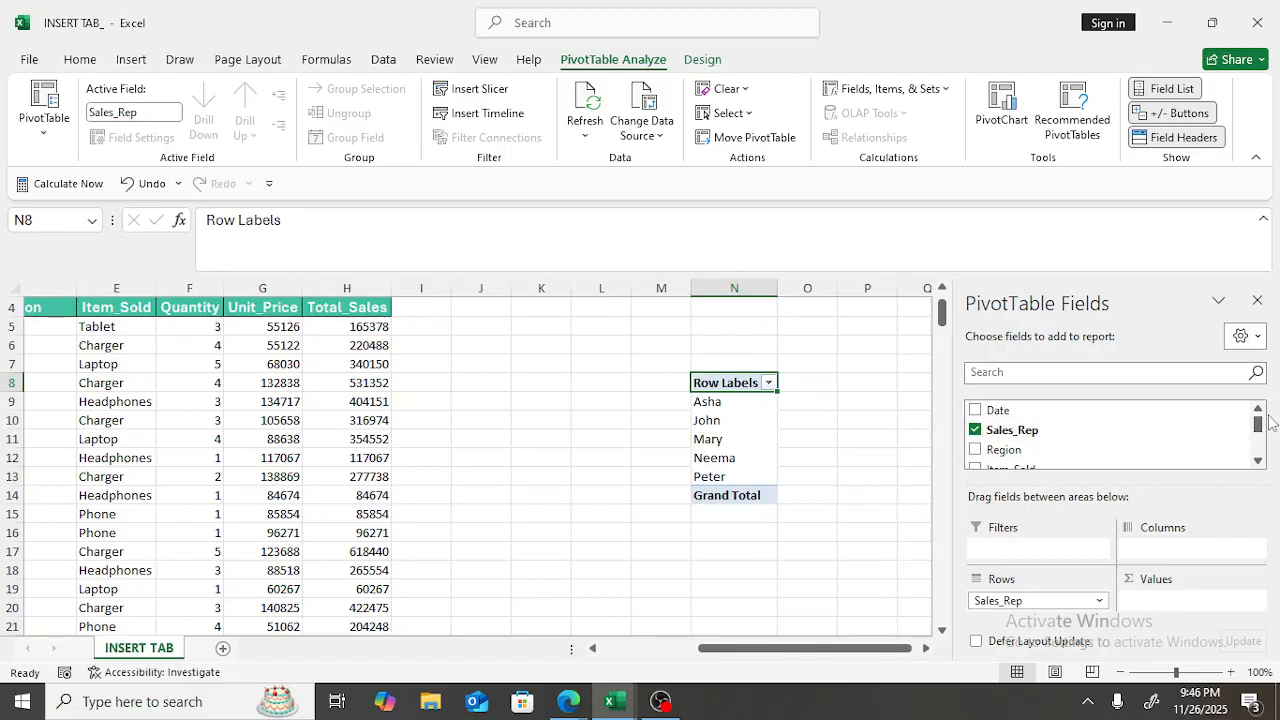
left_click_drag(1258, 424, 1256, 447)
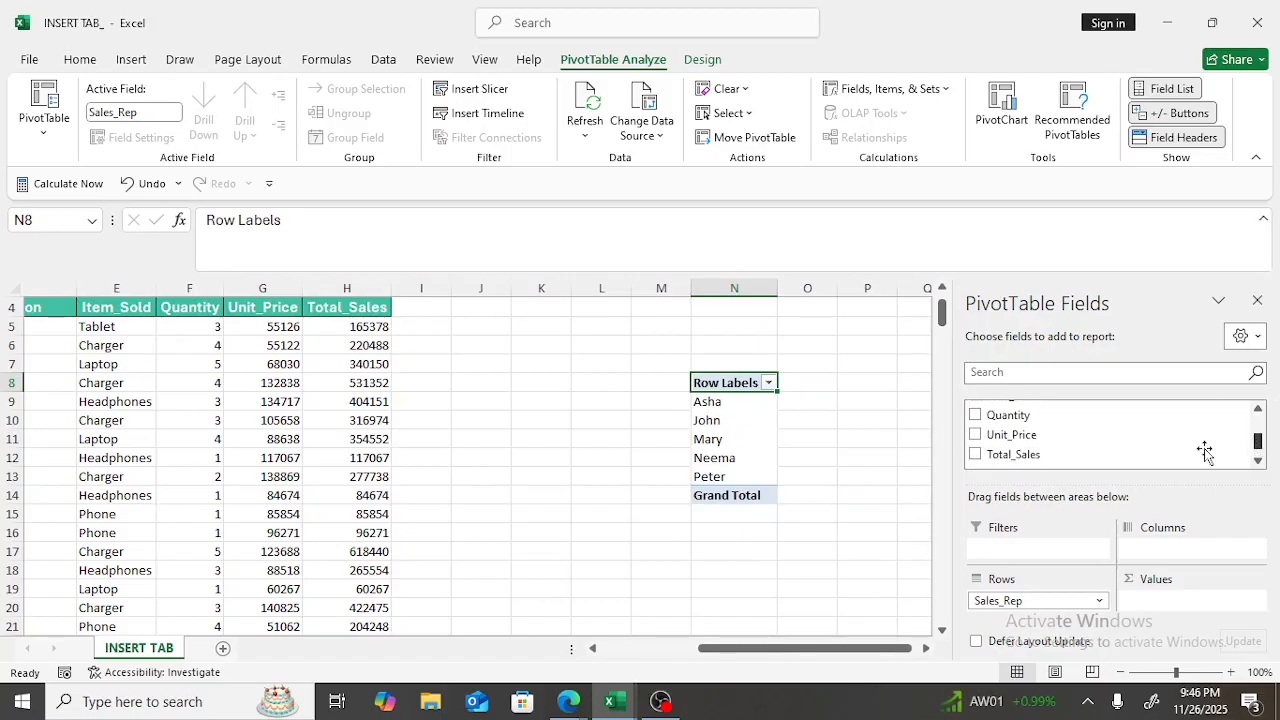
left_click_drag(1008, 458, 1166, 600)
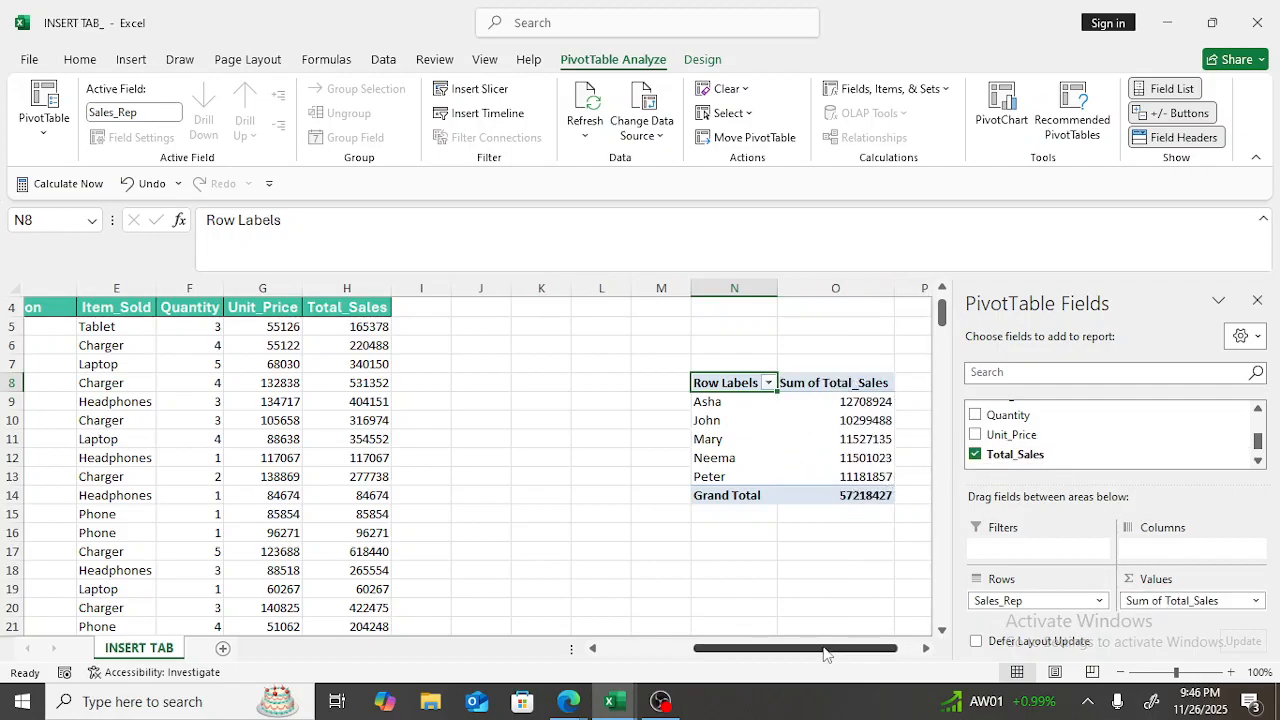
Step: Compare the PivotTable's totals per sales representative with the Sales_Rep and Total_Sales columns of the source data
left_click_drag(822, 648, 455, 643)
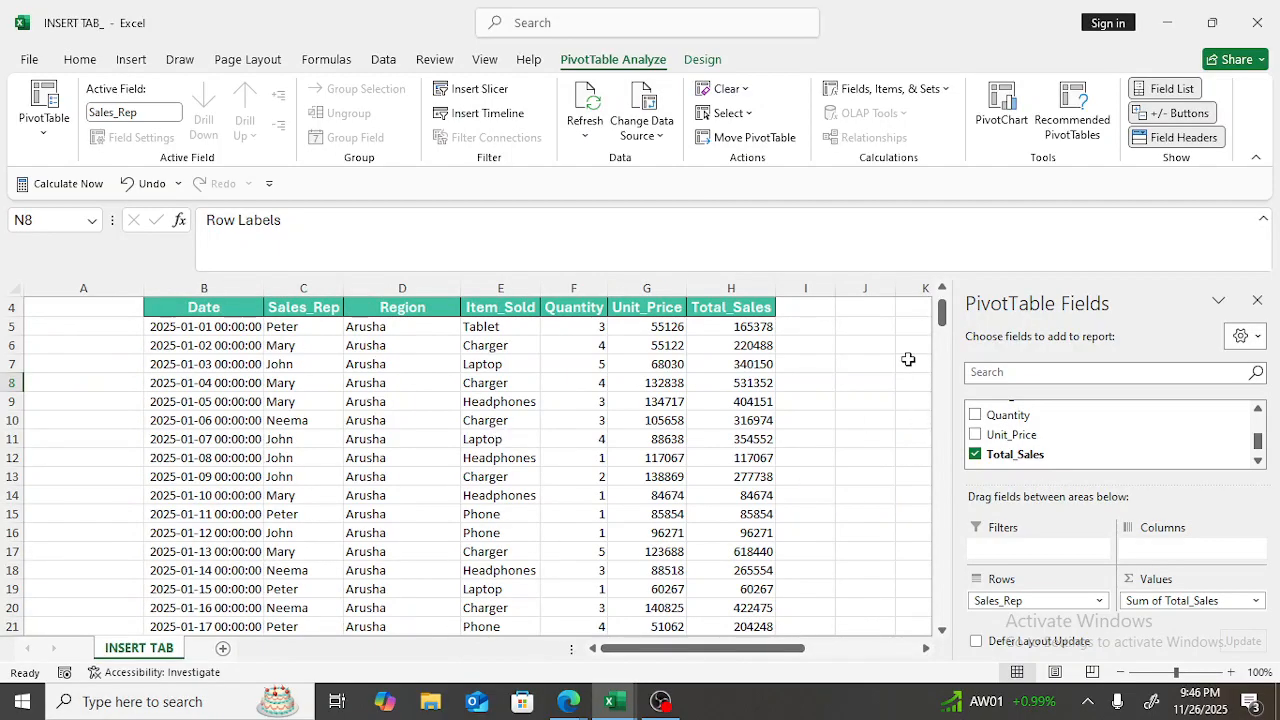
scroll(938, 346, "down", 7)
scroll(938, 355, "up", 9)
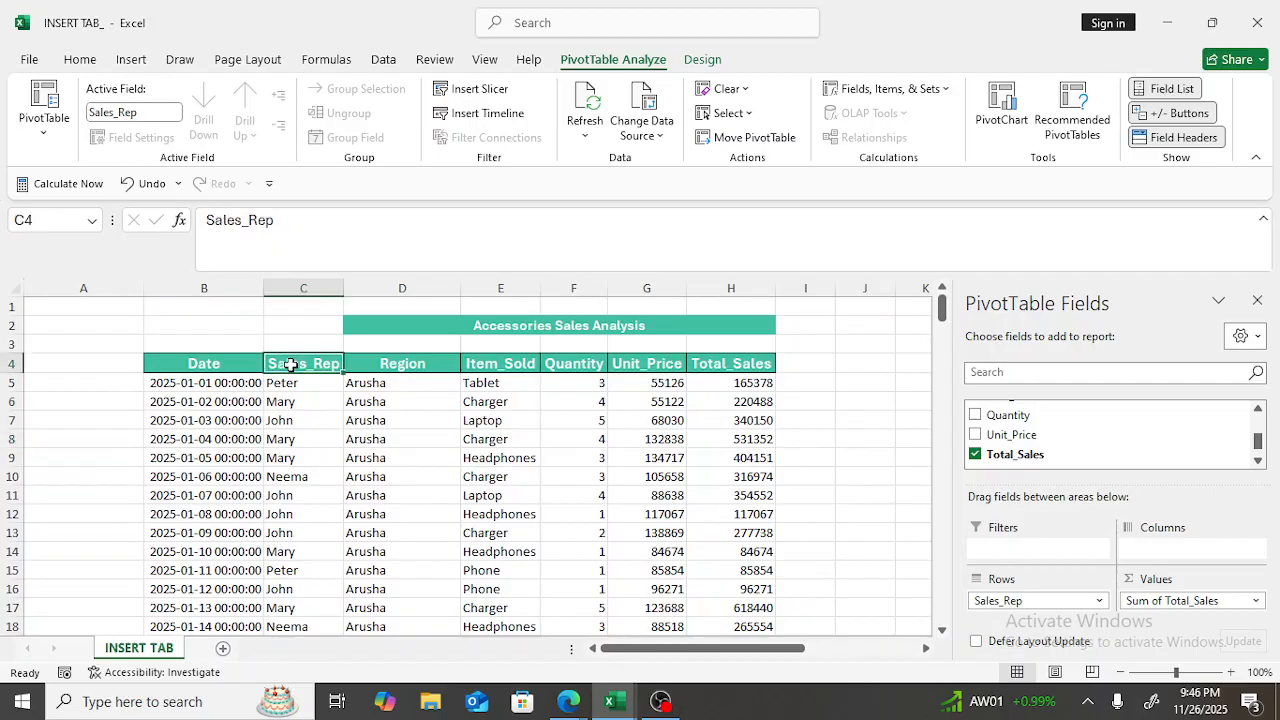
left_click(290, 365)
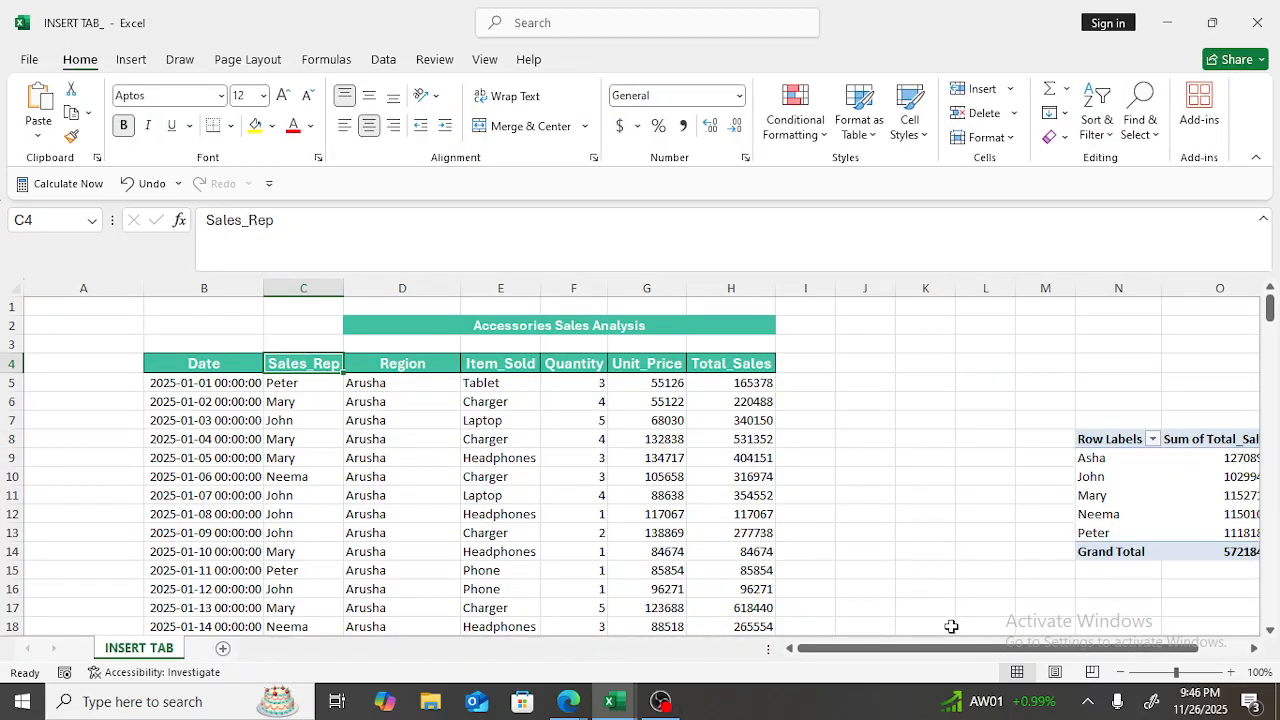
left_click_drag(949, 650, 1114, 649)
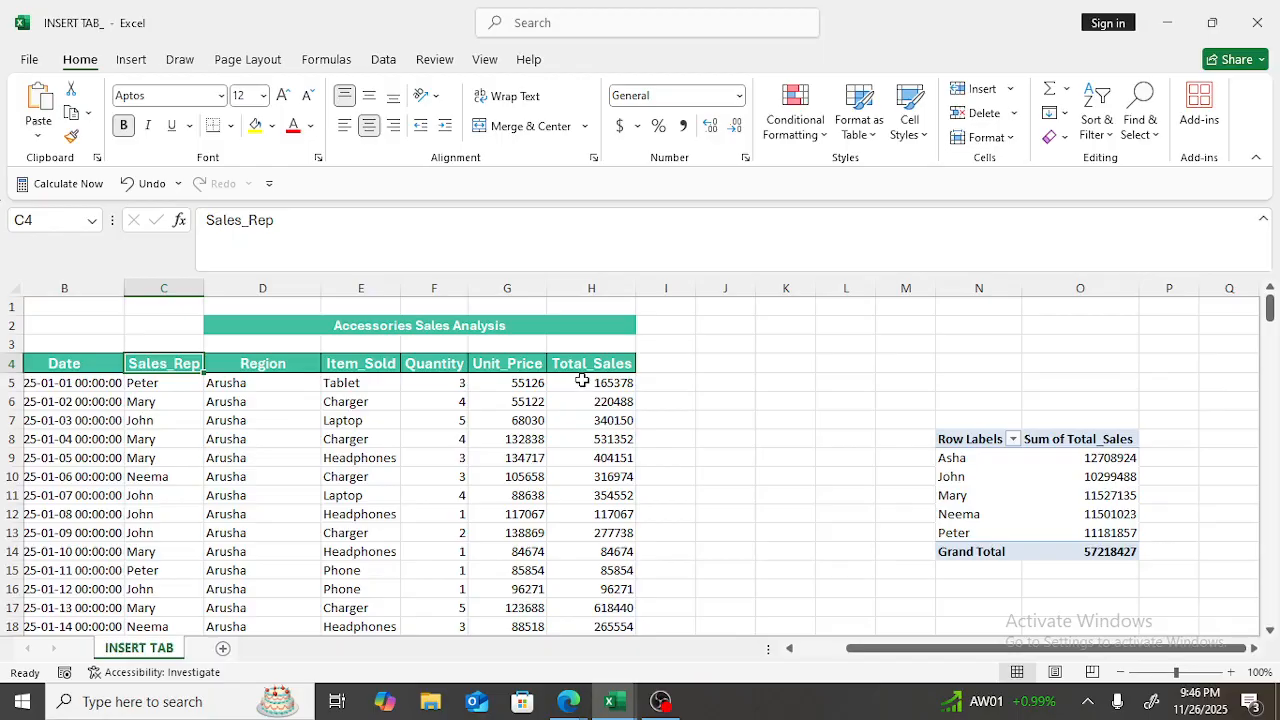
mouse_move(1277, 317)
left_mouse_down()
mouse_move(1264, 590)
mouse_move(1266, 303)
left_mouse_up()
left_click(131, 60)
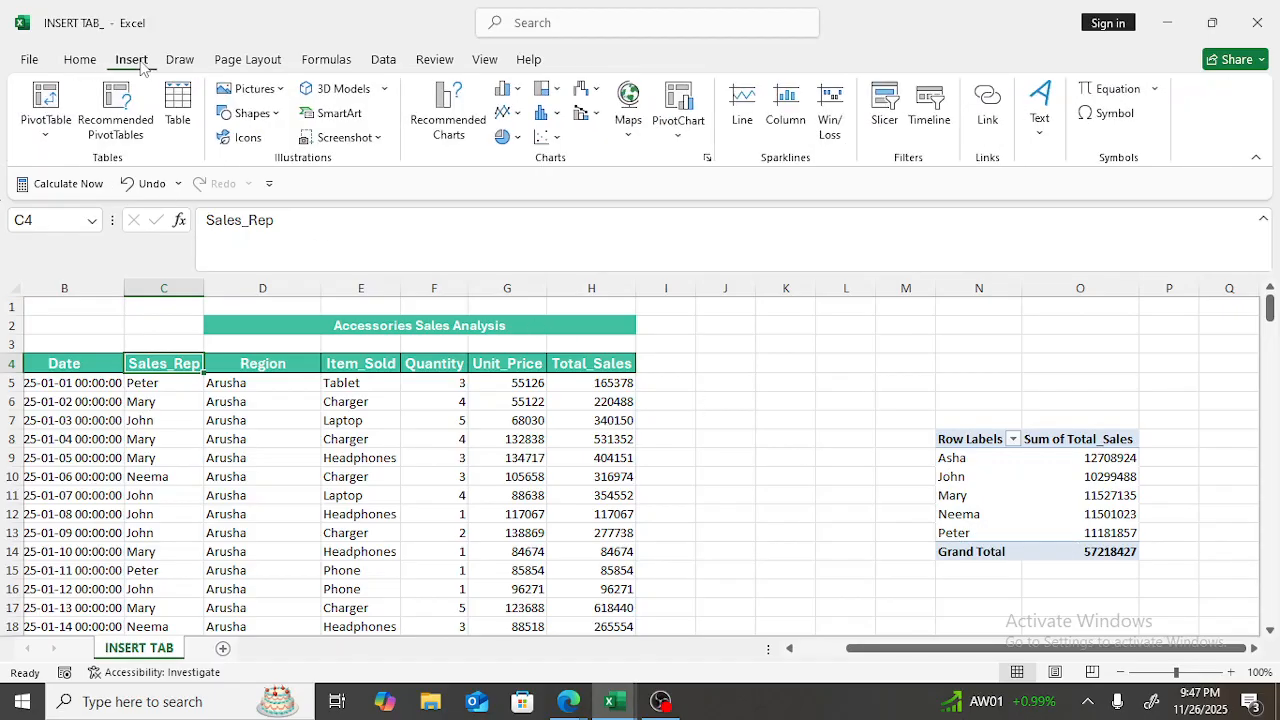
Step: Remove the current PivotTable fields, then use Region as rows and the sum of Total_Sales as values
left_click(1037, 514)
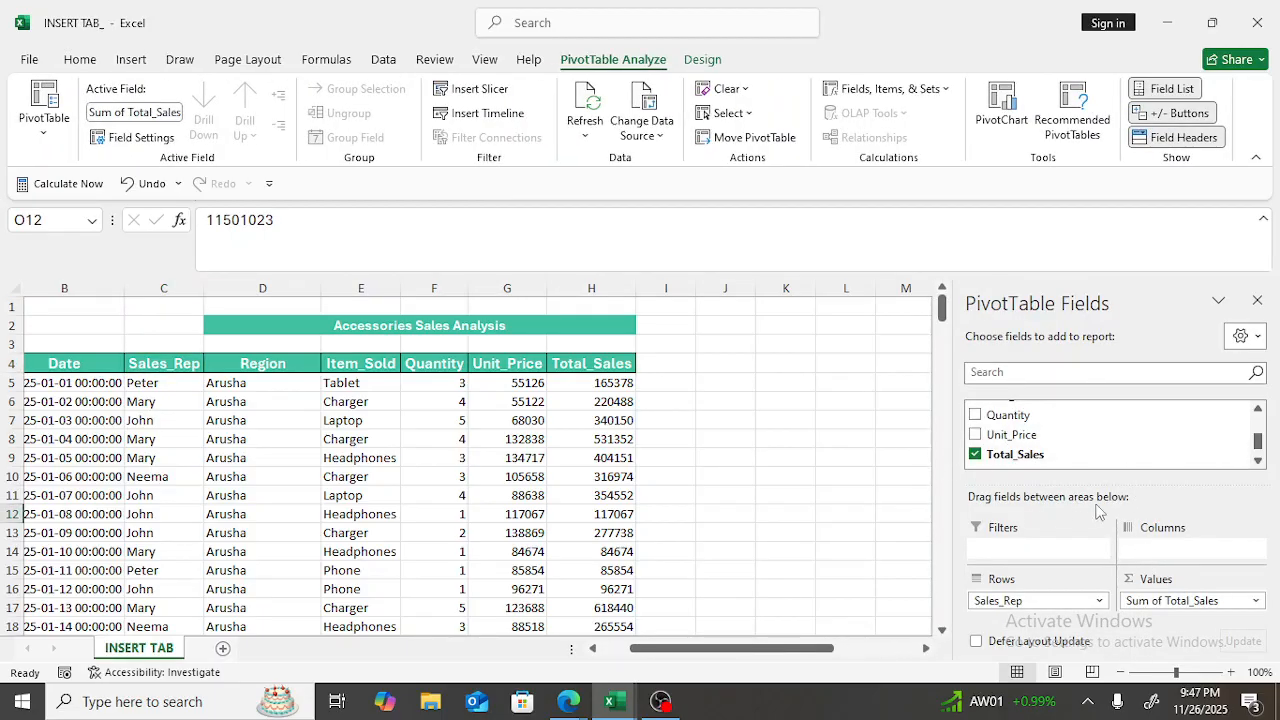
left_click_drag(1212, 600, 768, 526)
left_click_drag(1258, 442, 1250, 413)
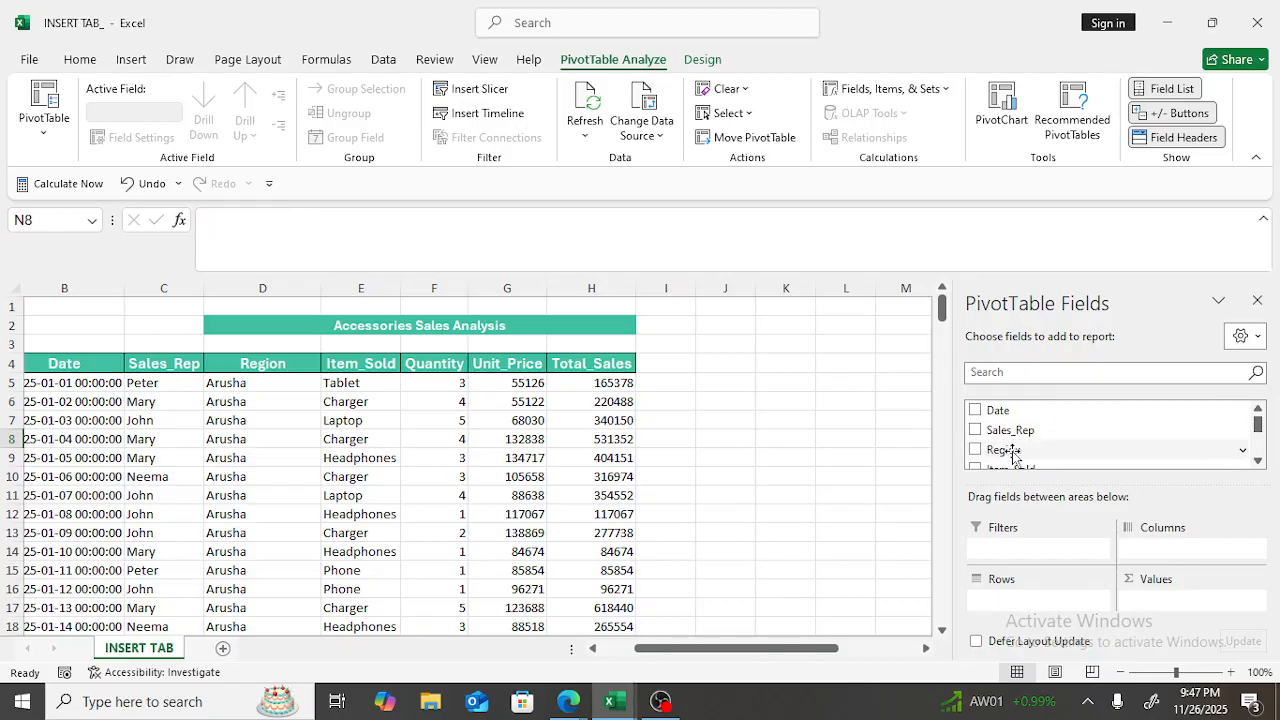
left_click_drag(1013, 452, 1020, 612)
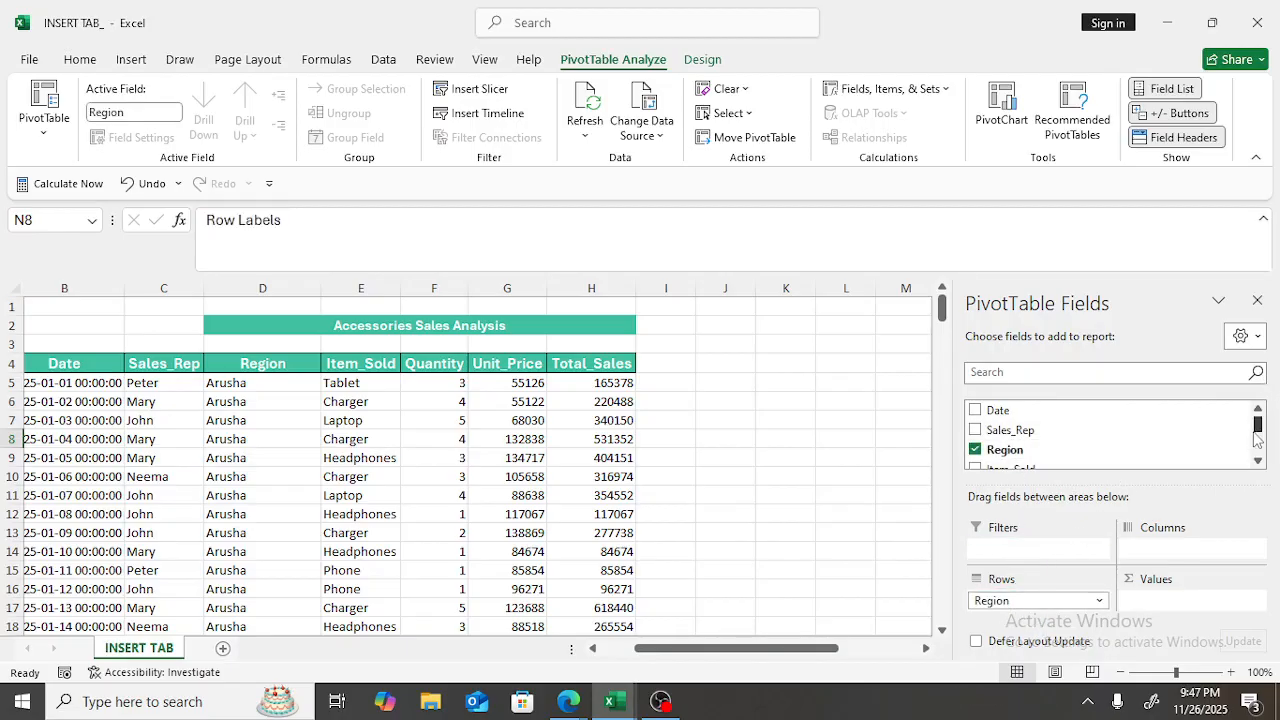
left_click_drag(1258, 426, 1258, 450)
left_click_drag(1077, 437, 1171, 601)
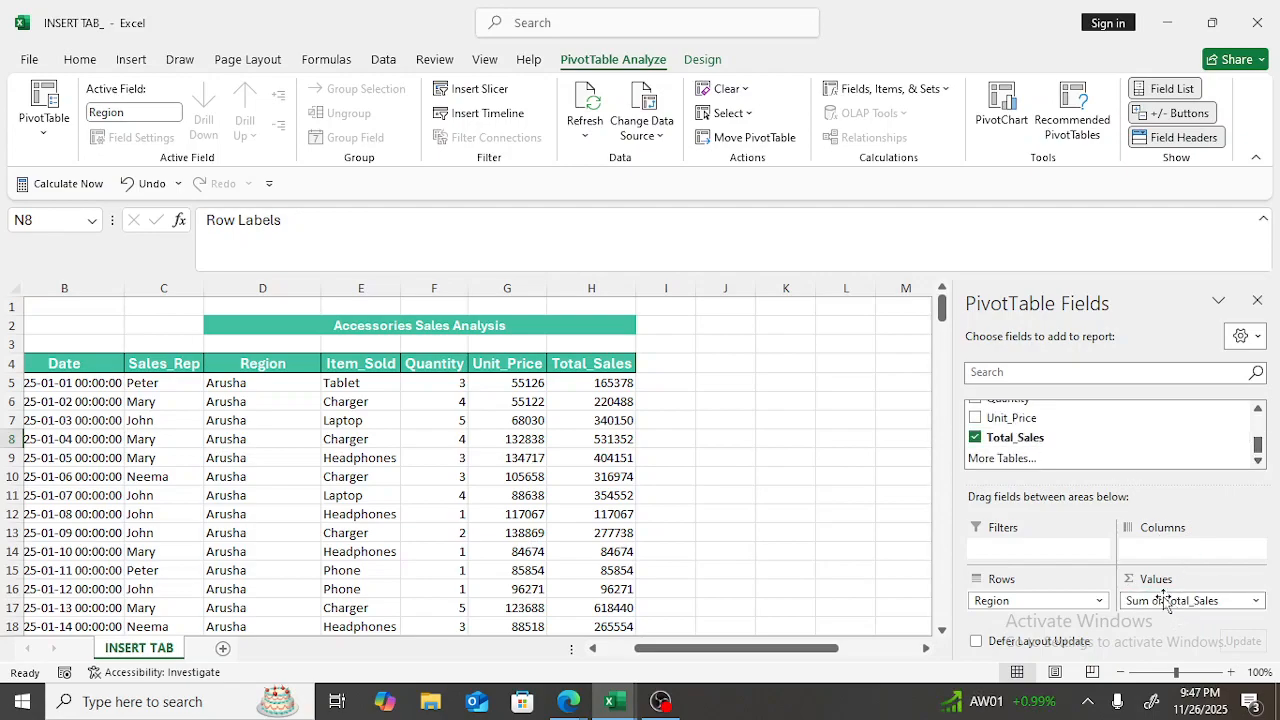
Step: Examine the total sales for each region in the PivotTable with the field list closed
left_click(852, 585)
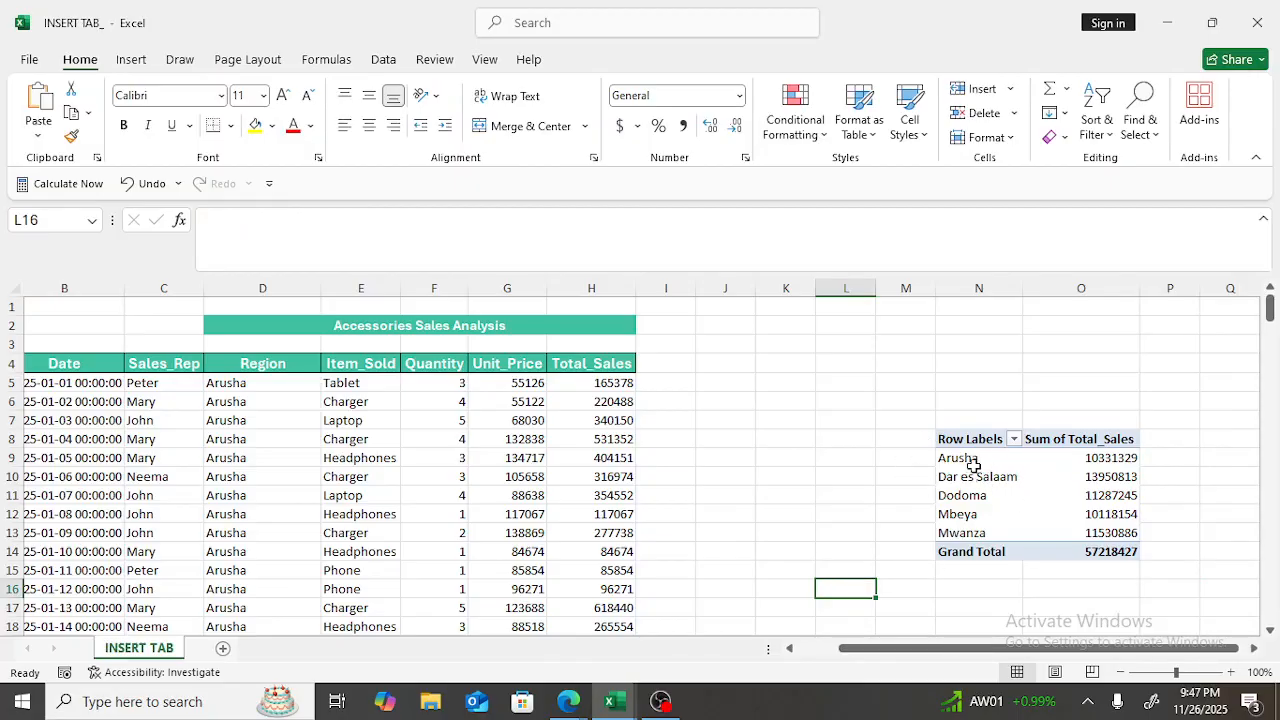
left_click(1121, 457)
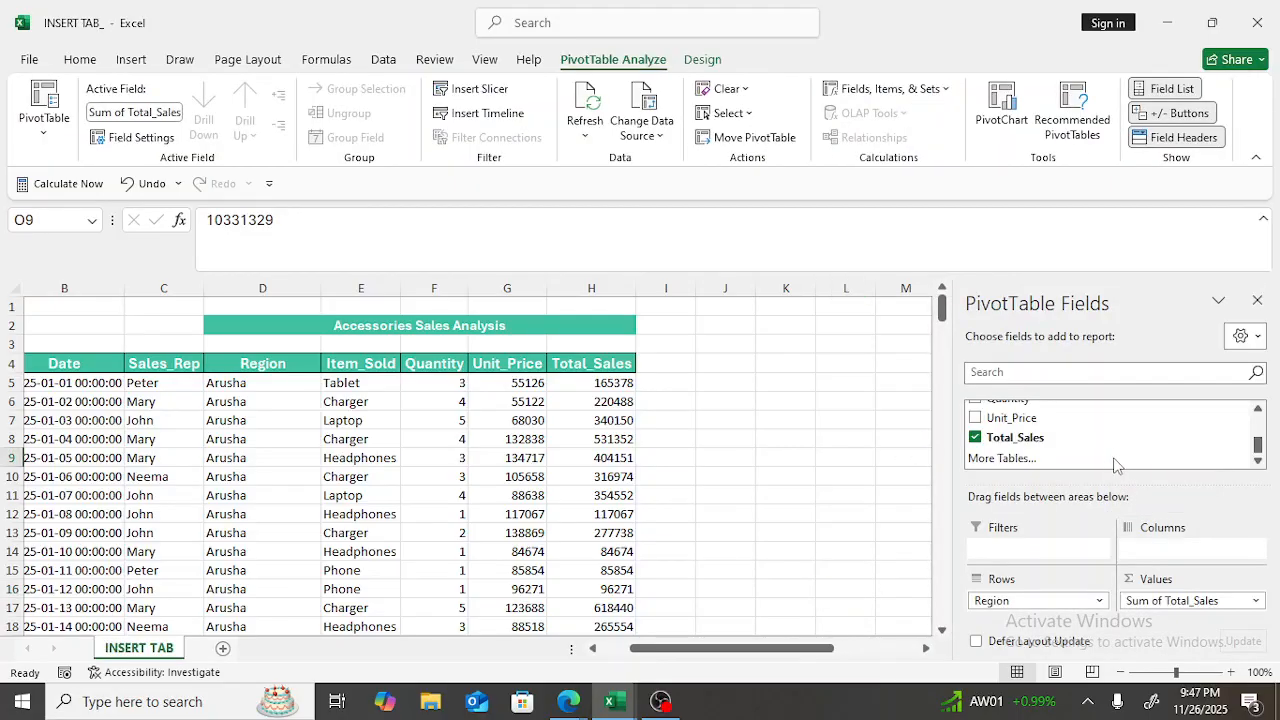
left_click(1258, 303)
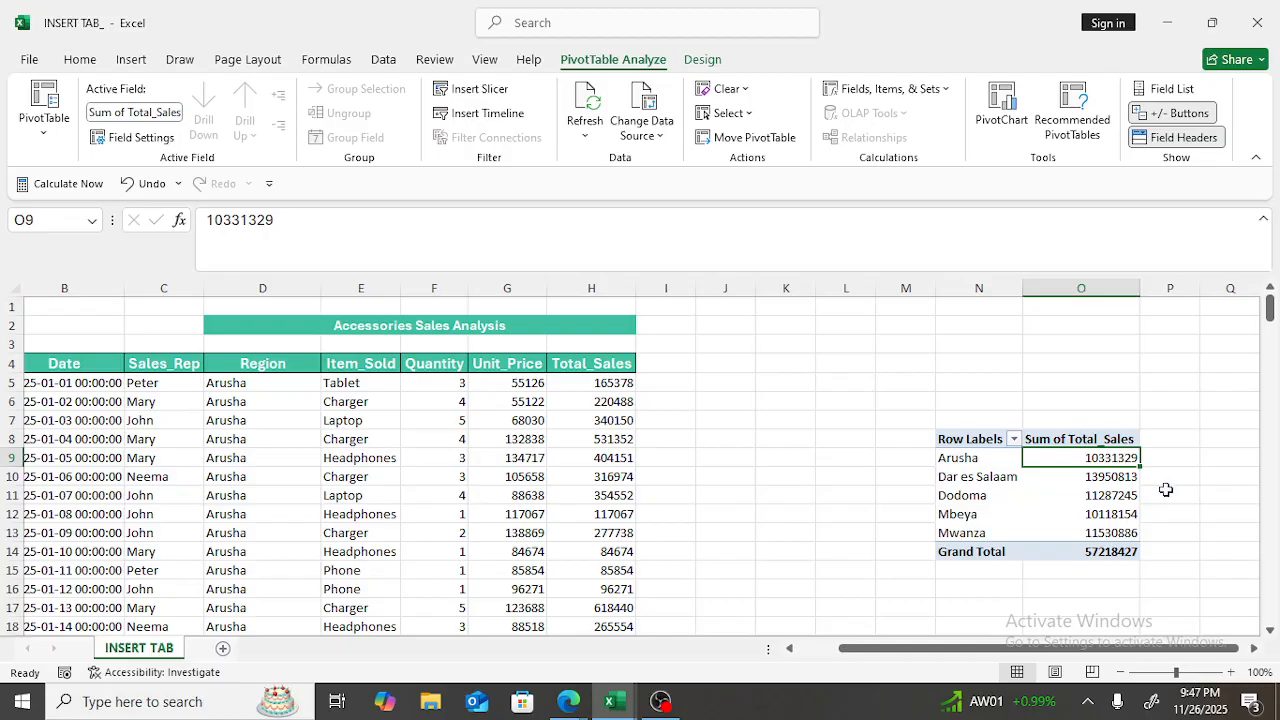
left_click_drag(897, 436, 1103, 460)
left_click(848, 426)
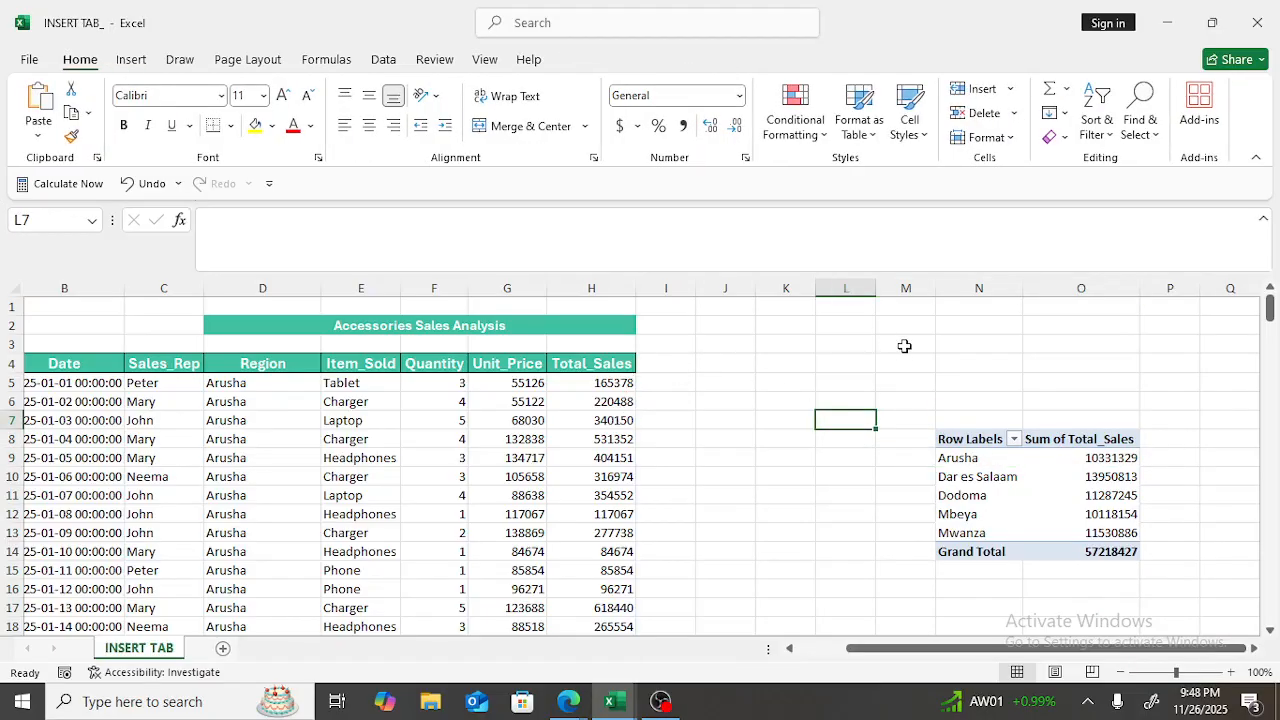
Step: Delete the PivotTable from the worksheet by clearing range M7:O14
left_click_drag(909, 401, 1110, 550)
left_click(995, 403)
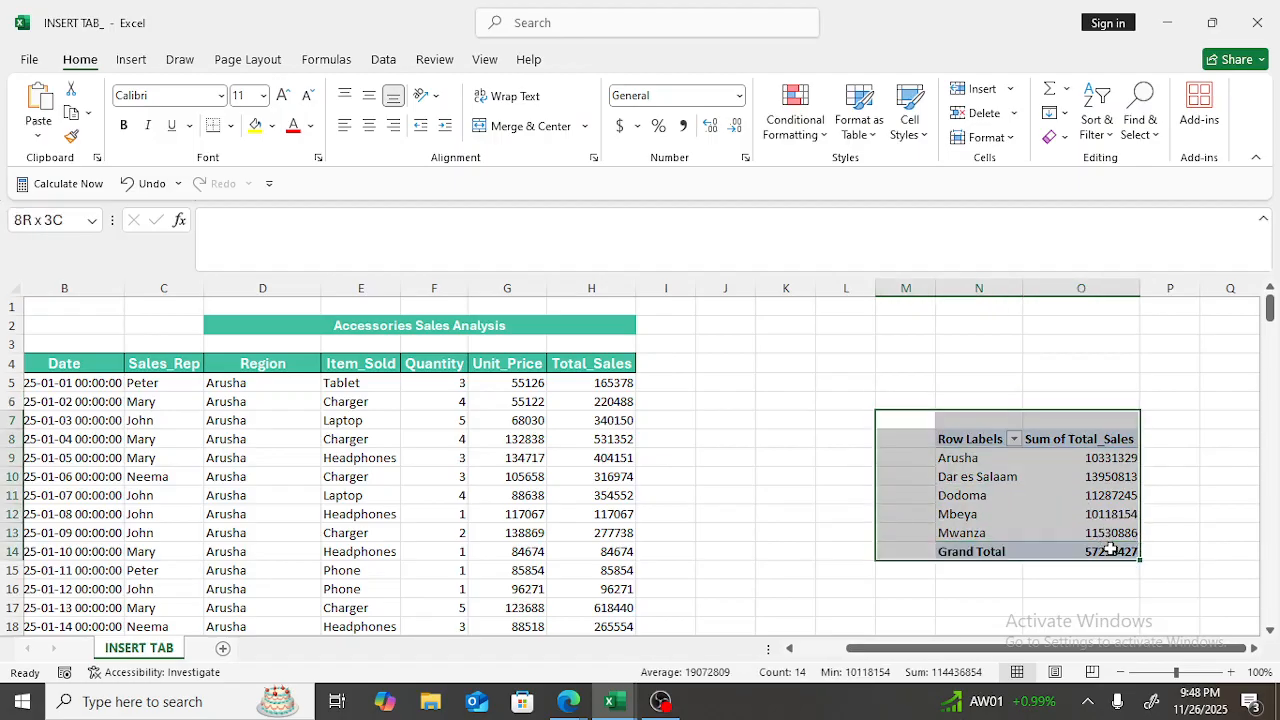
right_click(995, 520)
left_click(1046, 358)
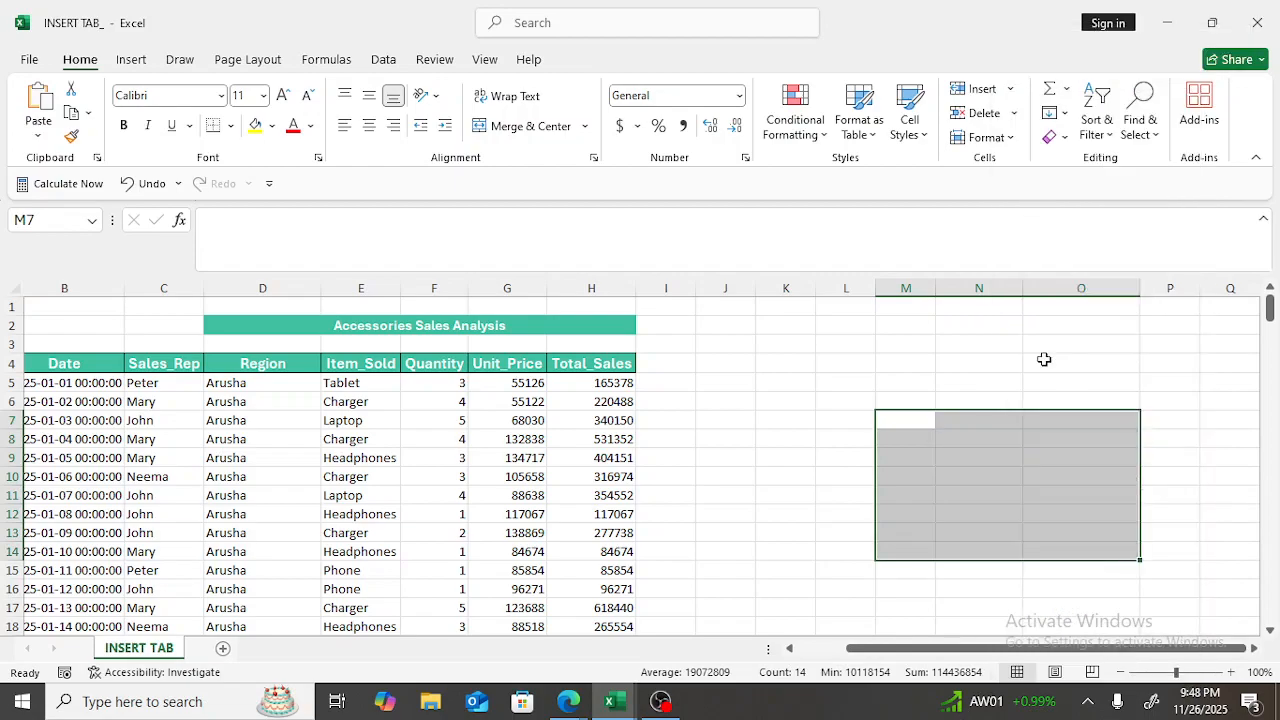
left_click(723, 440)
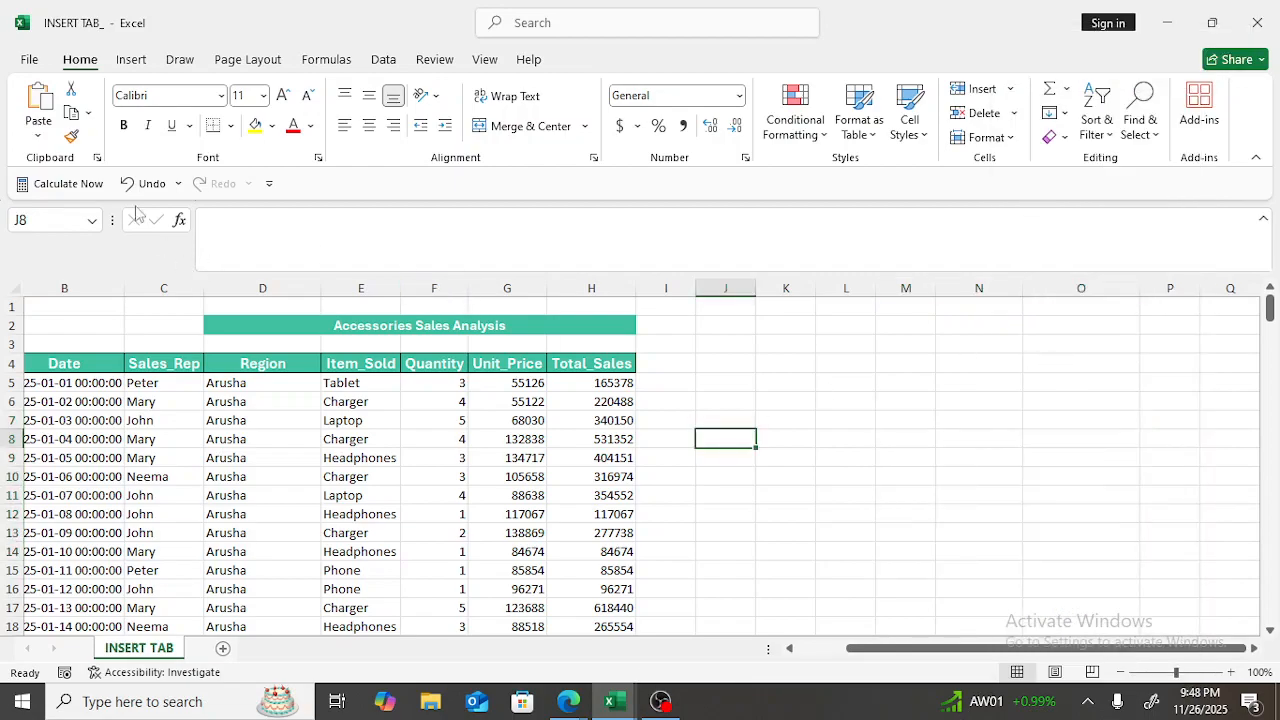
Step: Open the Recommended PivotTables for the accessories sales data and look over the suggested layouts
left_click(131, 60)
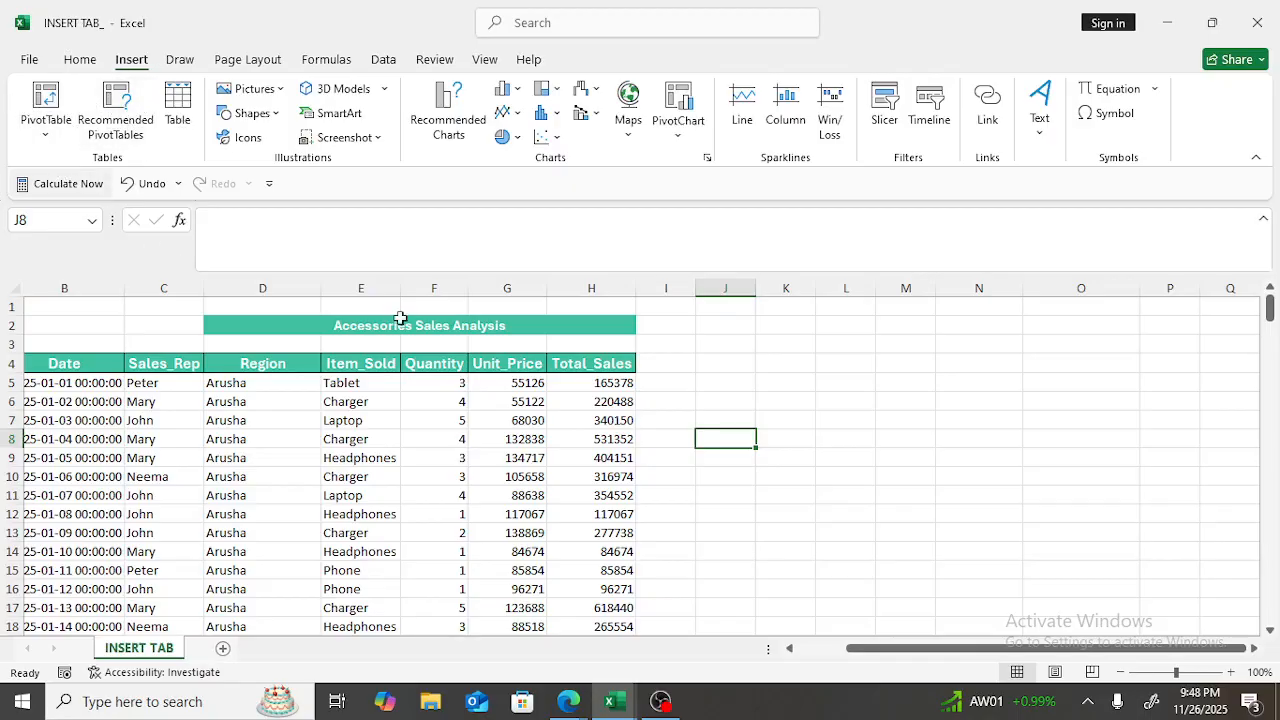
left_click(303, 422)
left_click(122, 108)
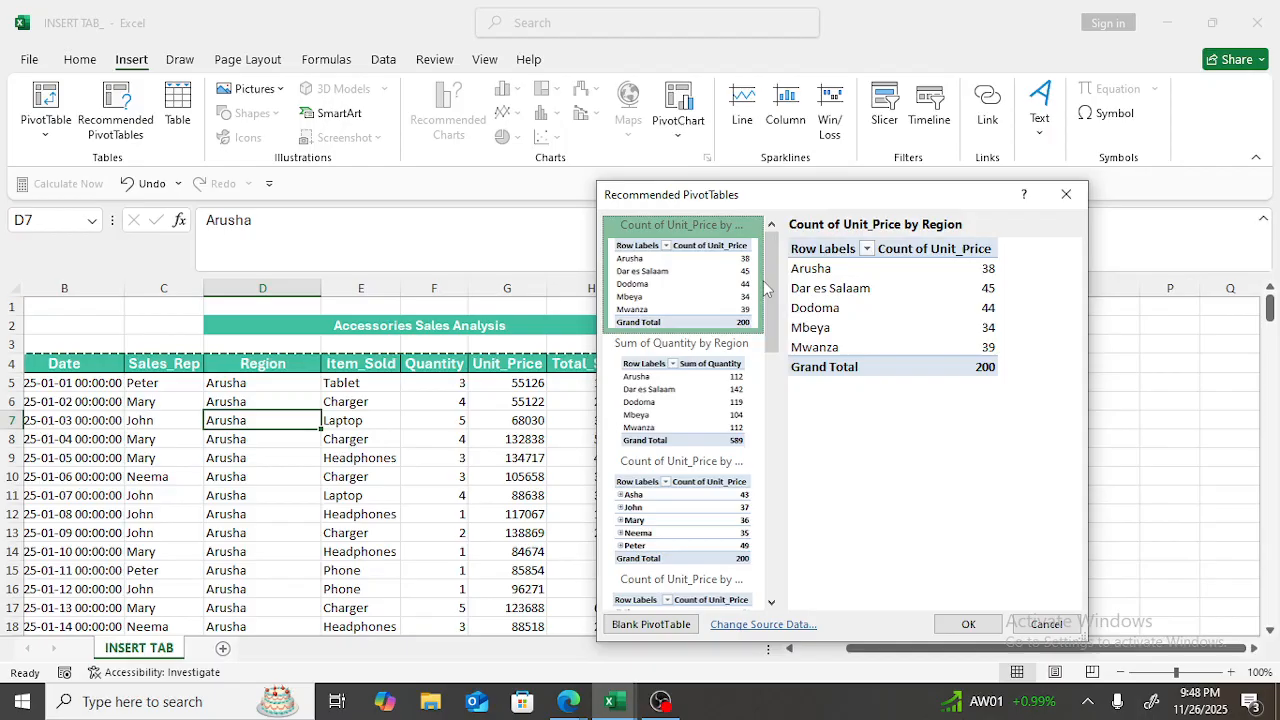
scroll(768, 272, "down", 1)
scroll(768, 272, "up", 1)
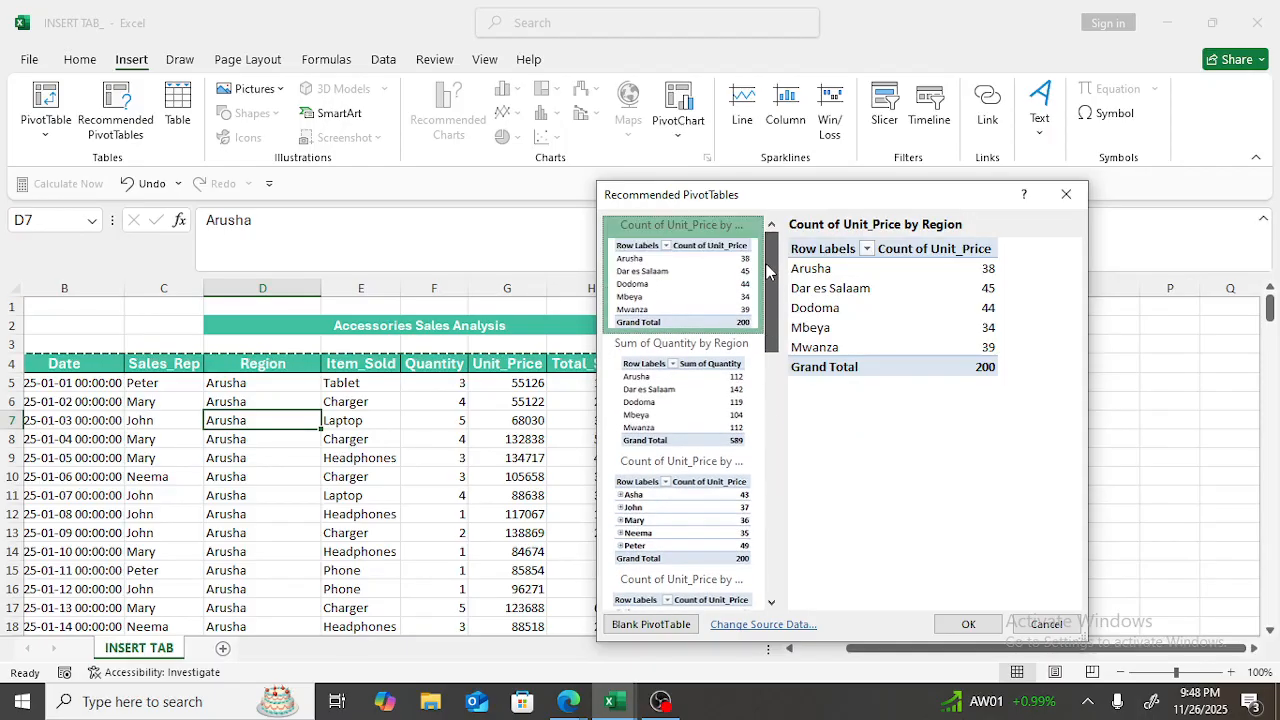
Step: Preview the recommended Sum of Quantity by Region, Count of Unit_Price by Sales_Rep, and Sum of Unit_Price with Sum of Total_Sales layouts
left_click(683, 345)
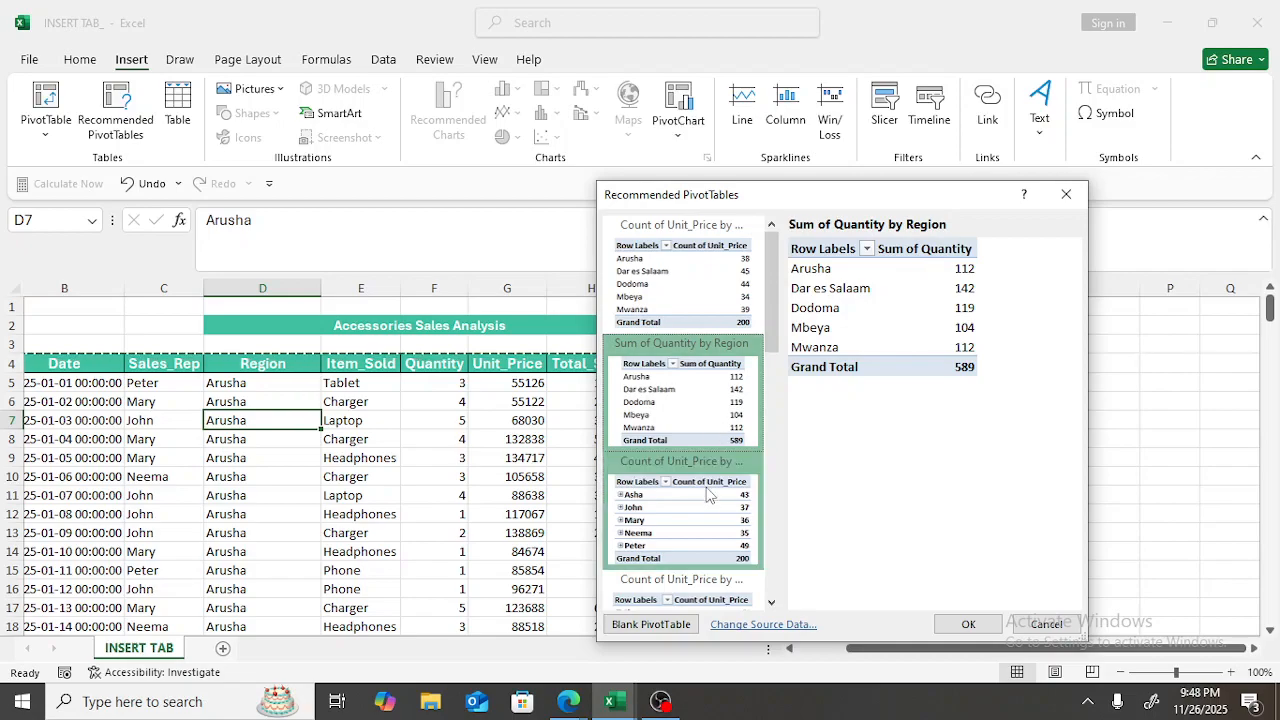
left_click(705, 486)
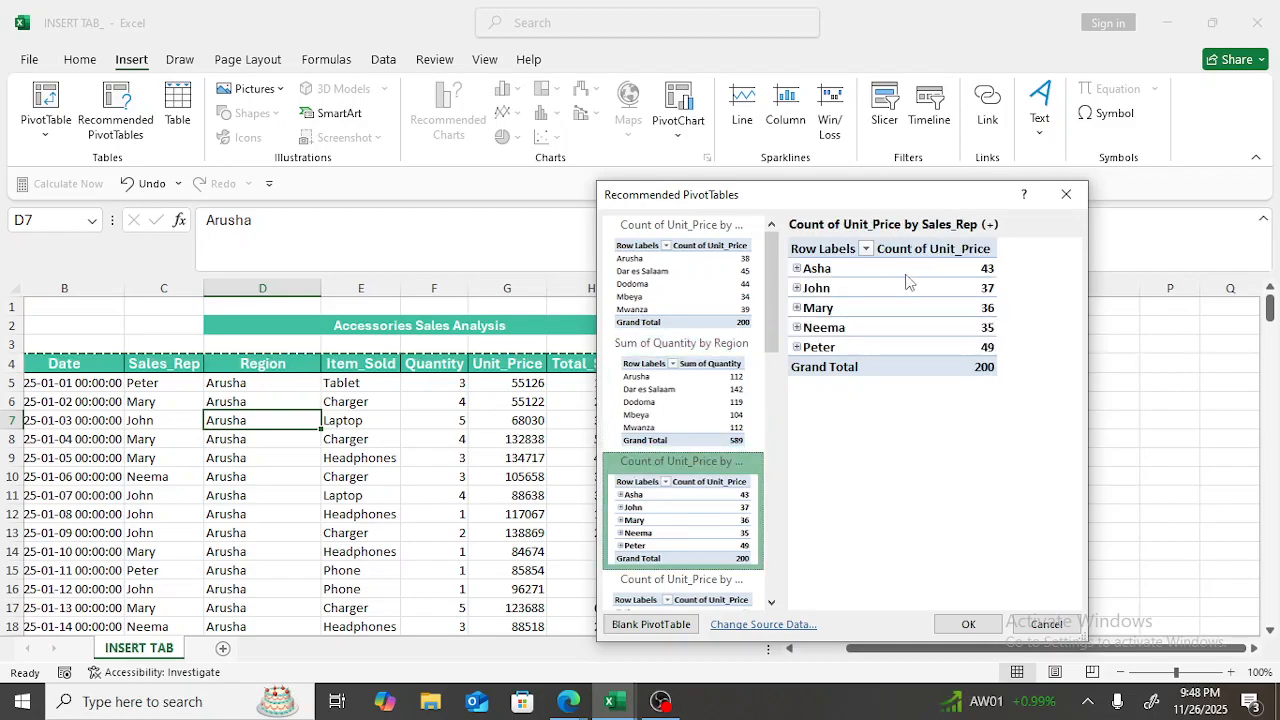
left_click_drag(767, 280, 763, 358)
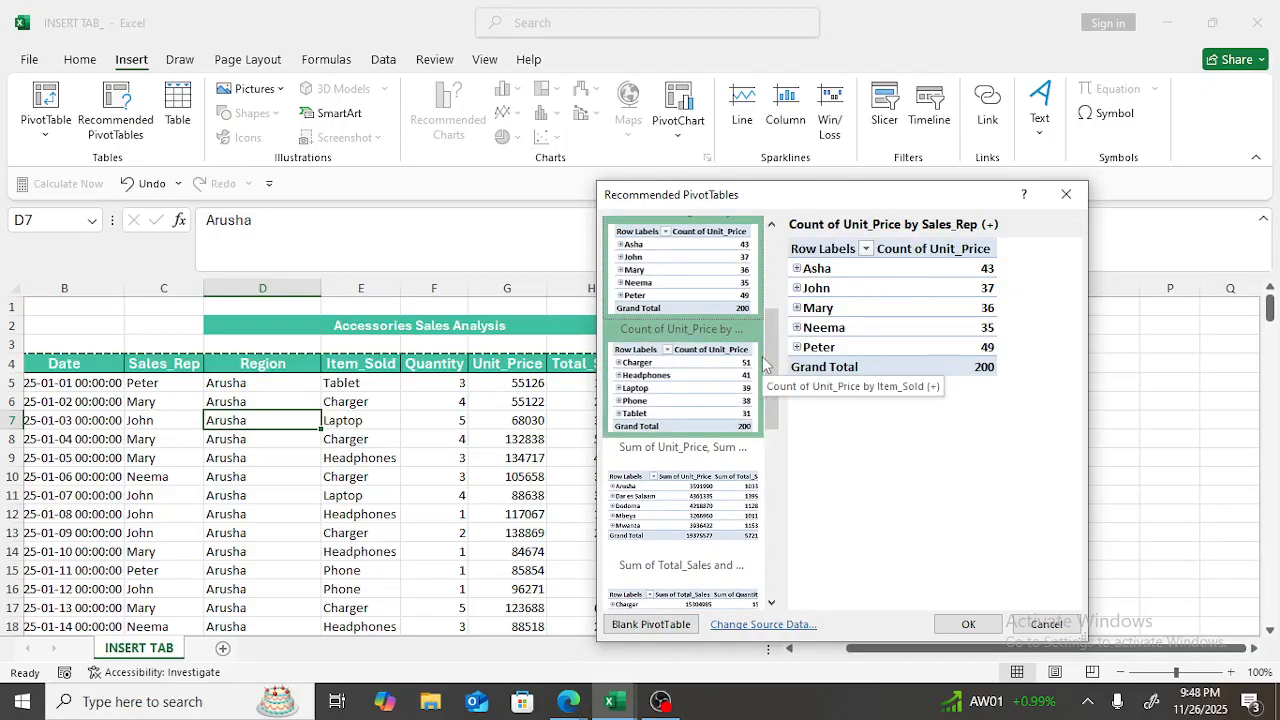
left_click(715, 483)
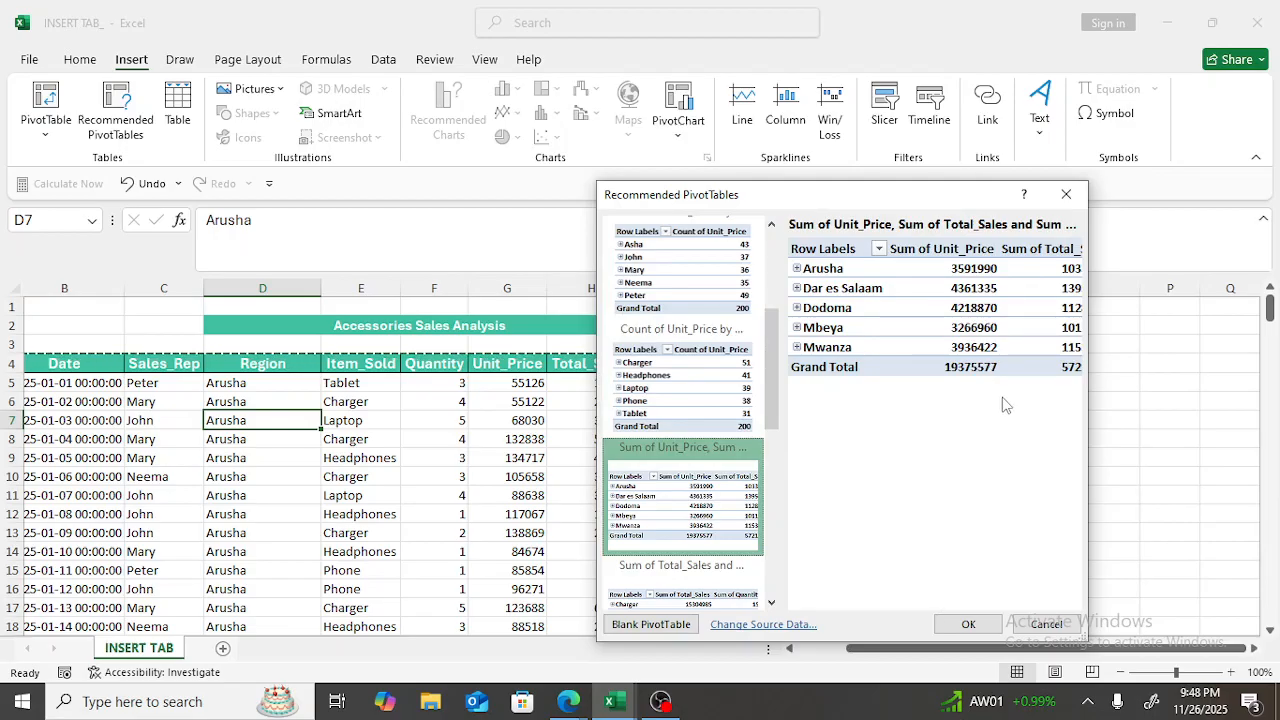
Step: Preview the recommended Count of Unit_Price by Quantity and Region layout, and insert the Count of Unit_Price by Region PivotTable on a new sheet
left_click_drag(774, 390, 793, 590)
left_click(723, 560)
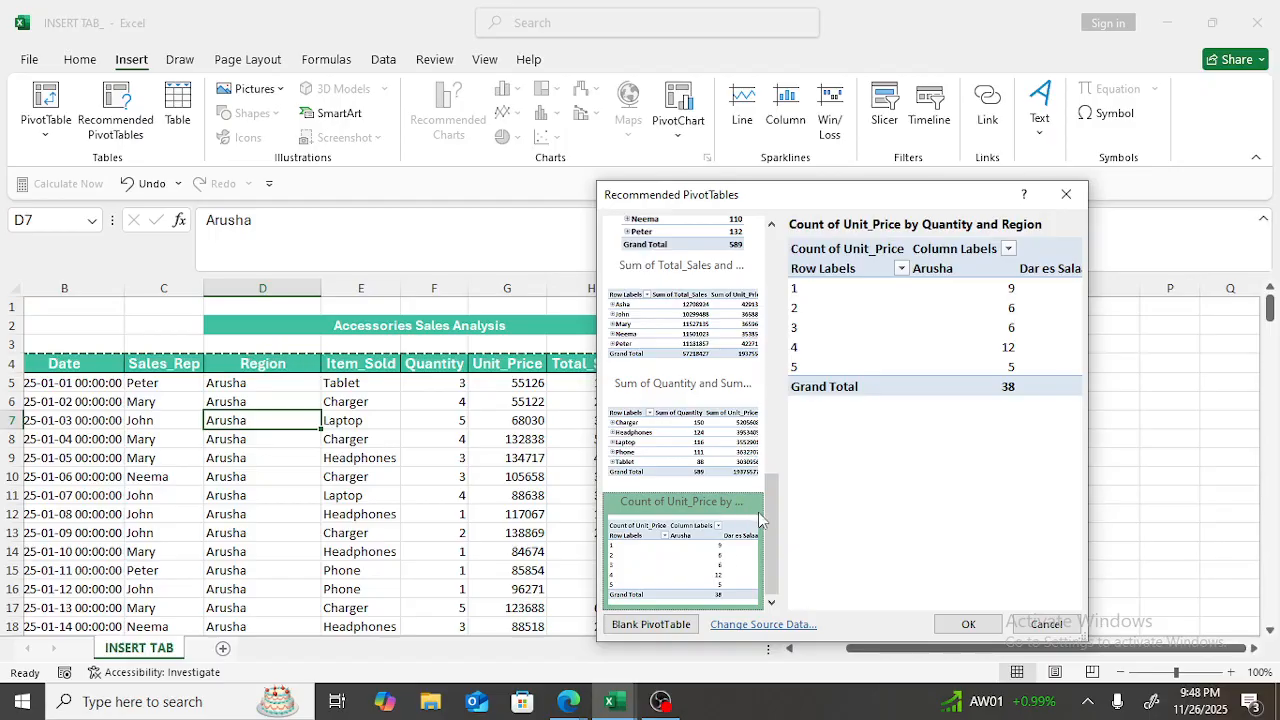
left_click_drag(766, 515, 741, 253)
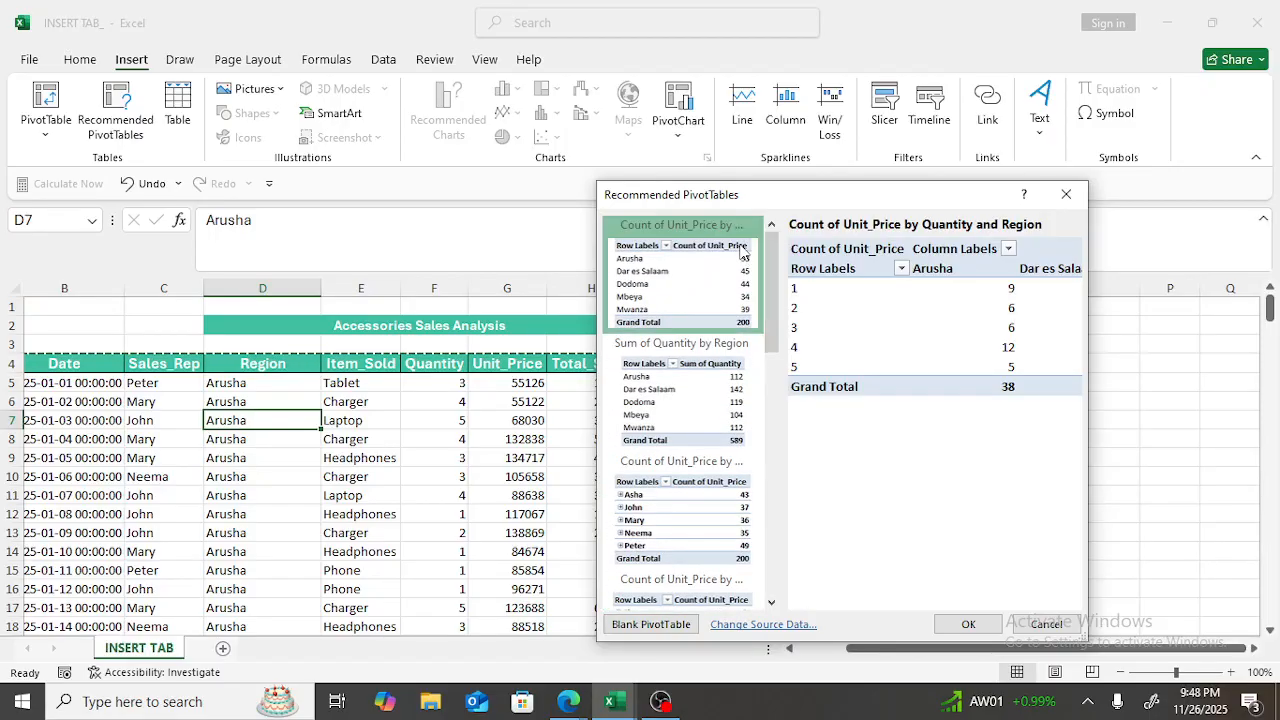
left_click(670, 290)
left_click(975, 624)
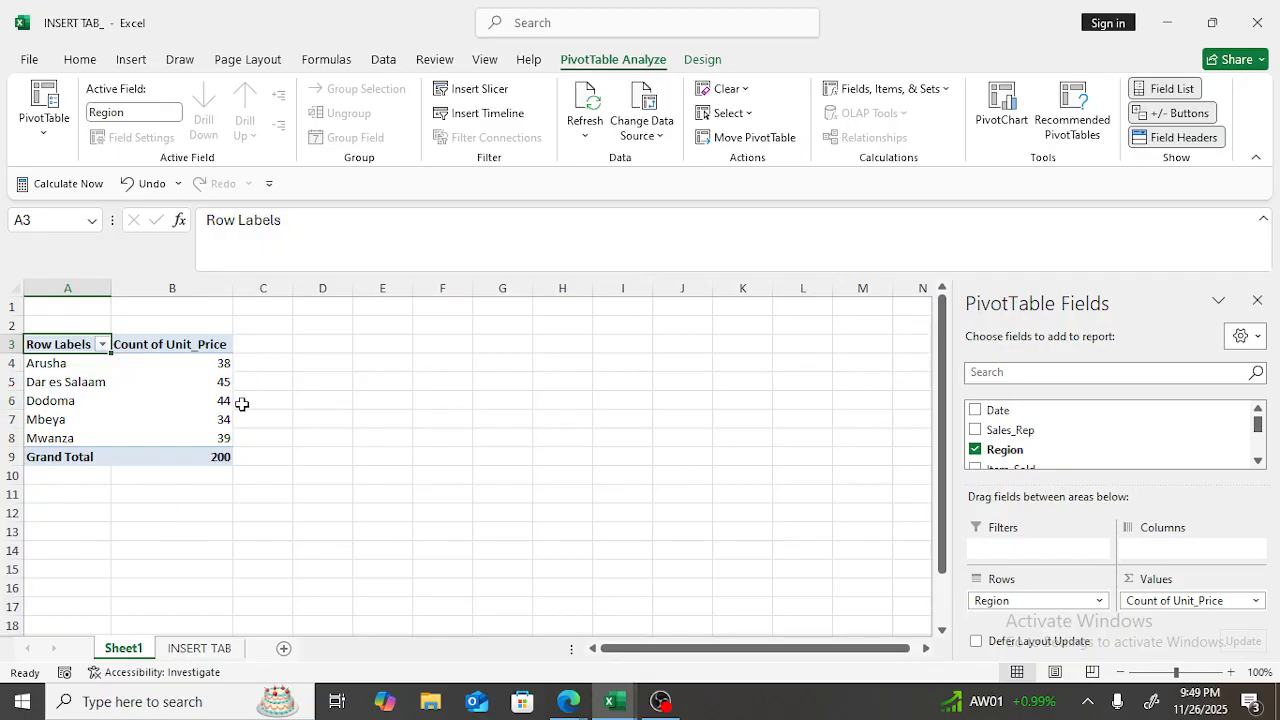
Step: Clear the PivotTable from range A2:B10 on Sheet1 and return to the INSERT TAB worksheet
left_click_drag(50, 322, 209, 474)
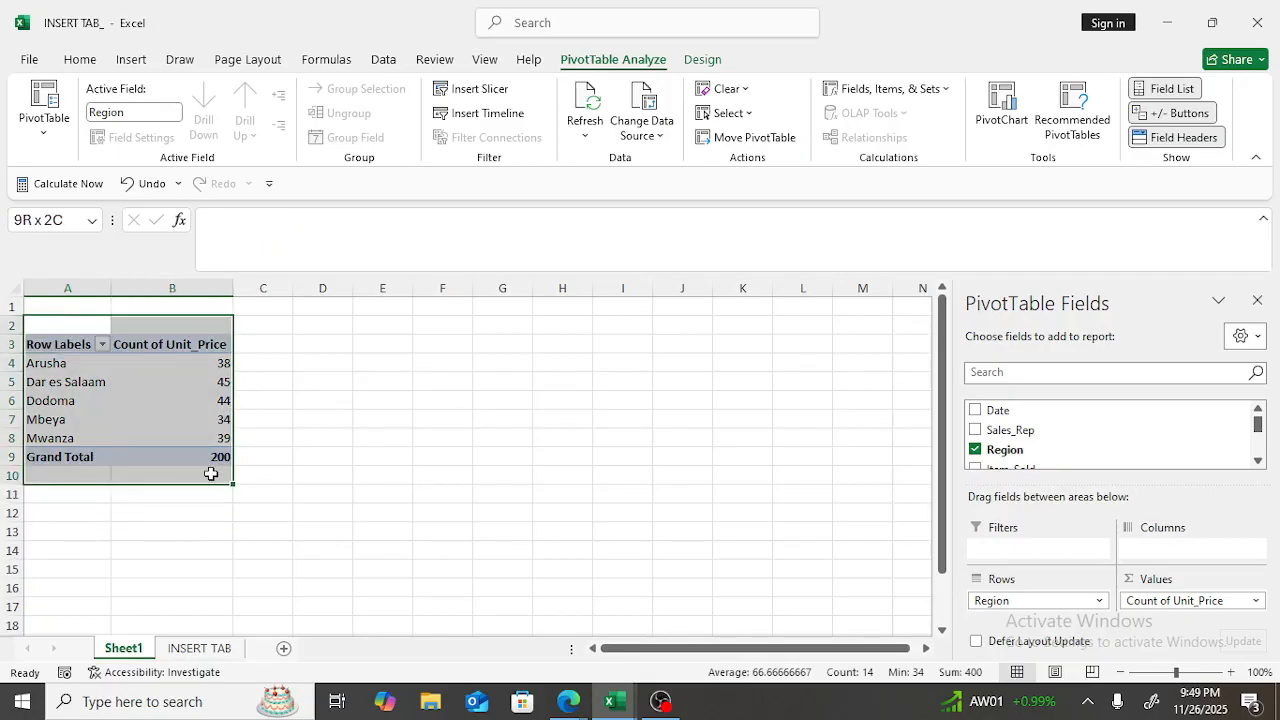
right_click(212, 476)
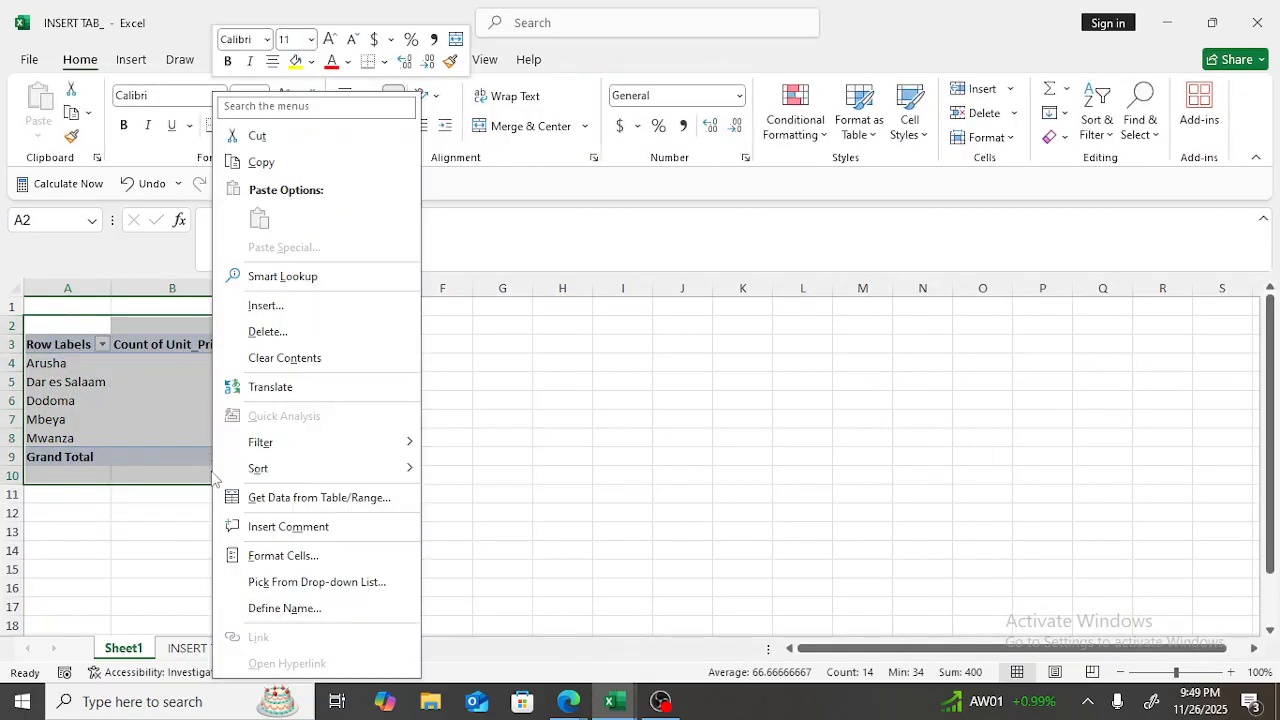
left_click(288, 360)
left_click(180, 652)
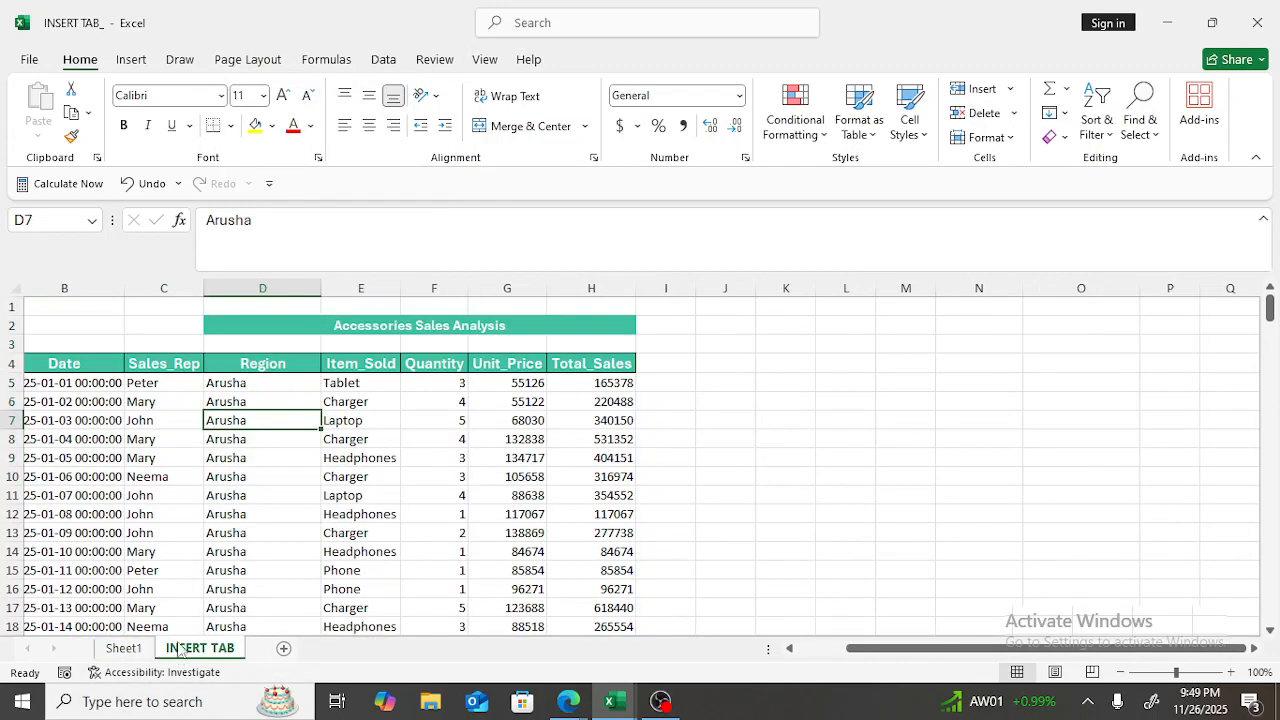
left_click(131, 60)
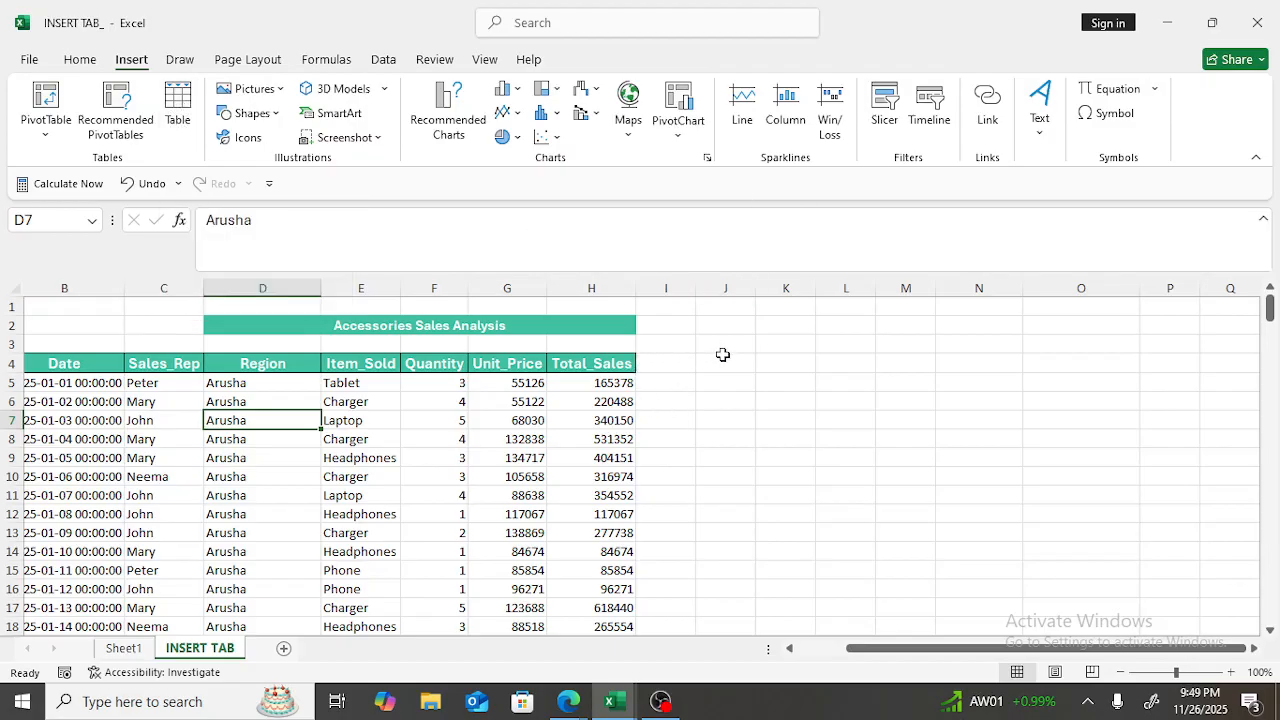
left_click_drag(737, 323, 1052, 470)
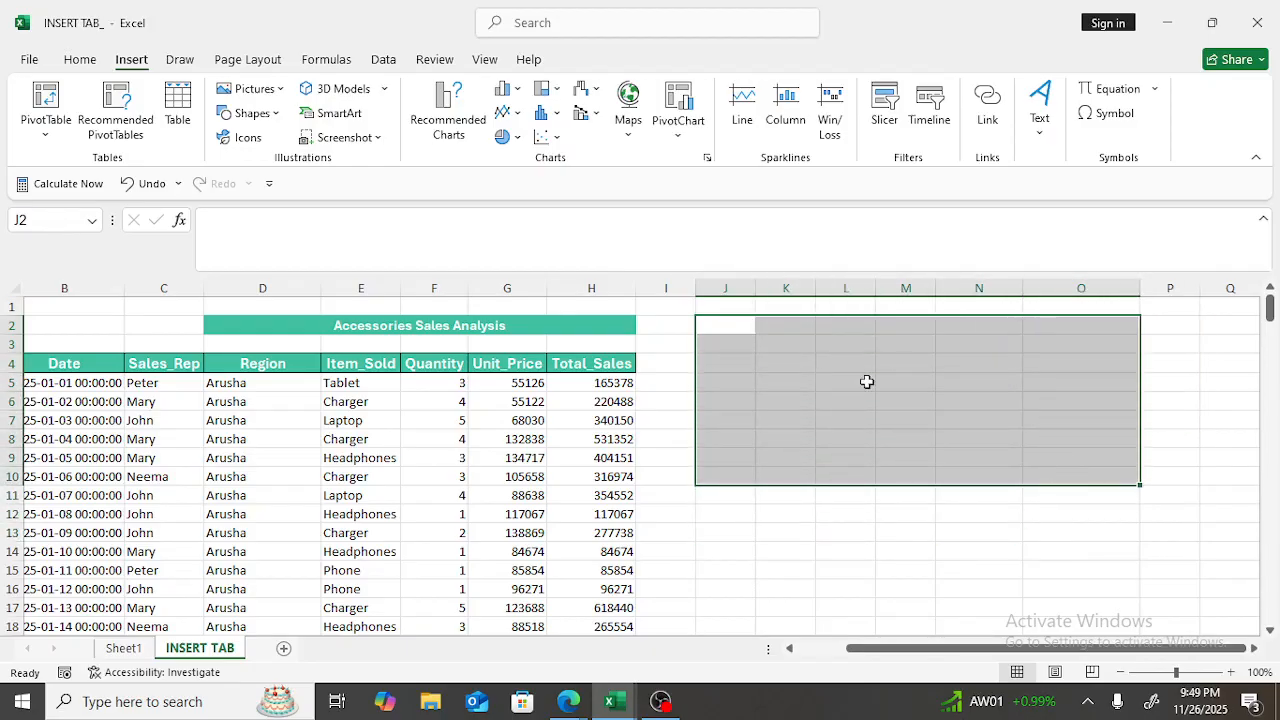
left_click(763, 340)
left_click(726, 322)
left_click_drag(888, 407, 1077, 543)
left_click(857, 418)
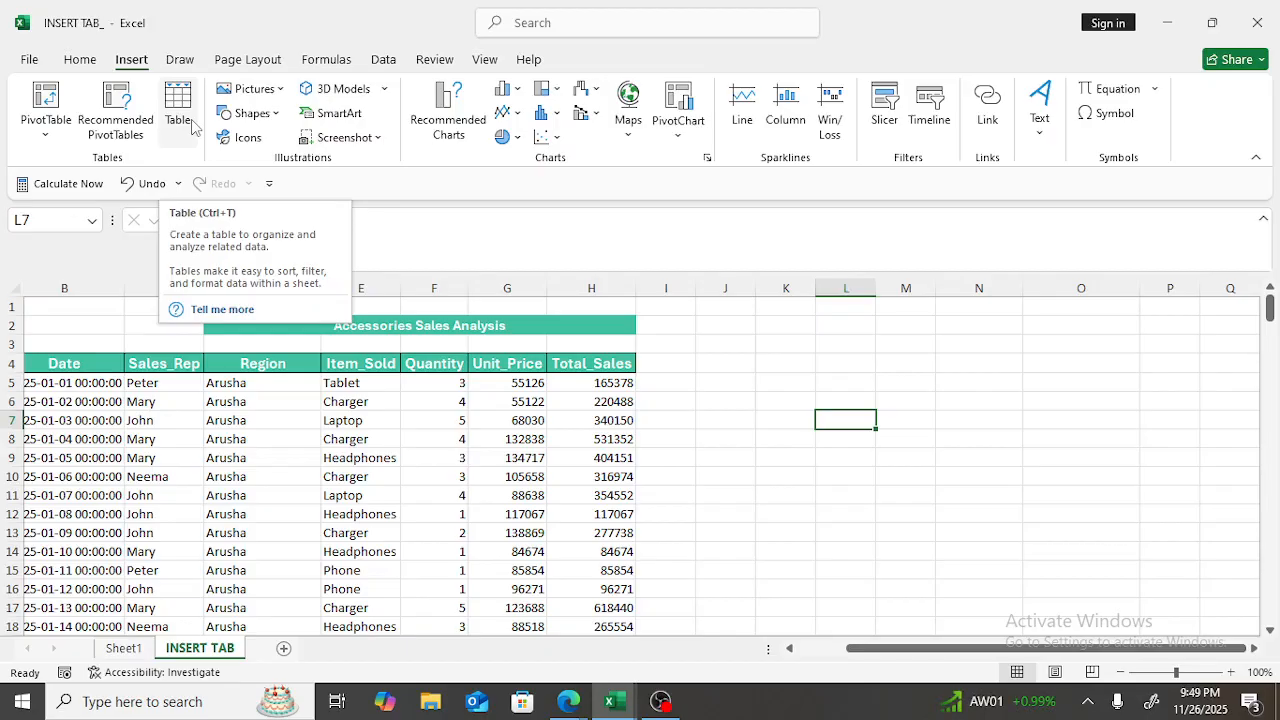
Step: Check the data range and header option that Create Table proposes for the accessories sales data, without creating the table
left_click(140, 438)
left_click(196, 104)
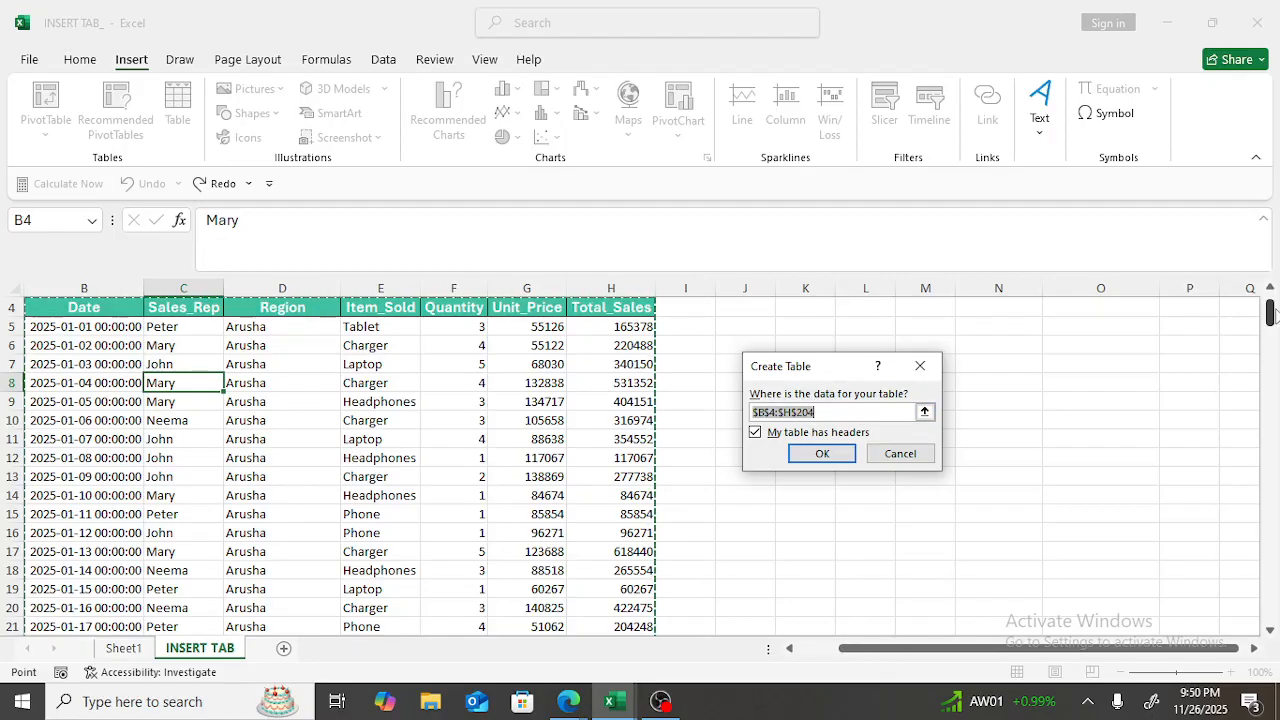
left_click_drag(1268, 312, 1277, 680)
left_click_drag(1268, 606, 1270, 305)
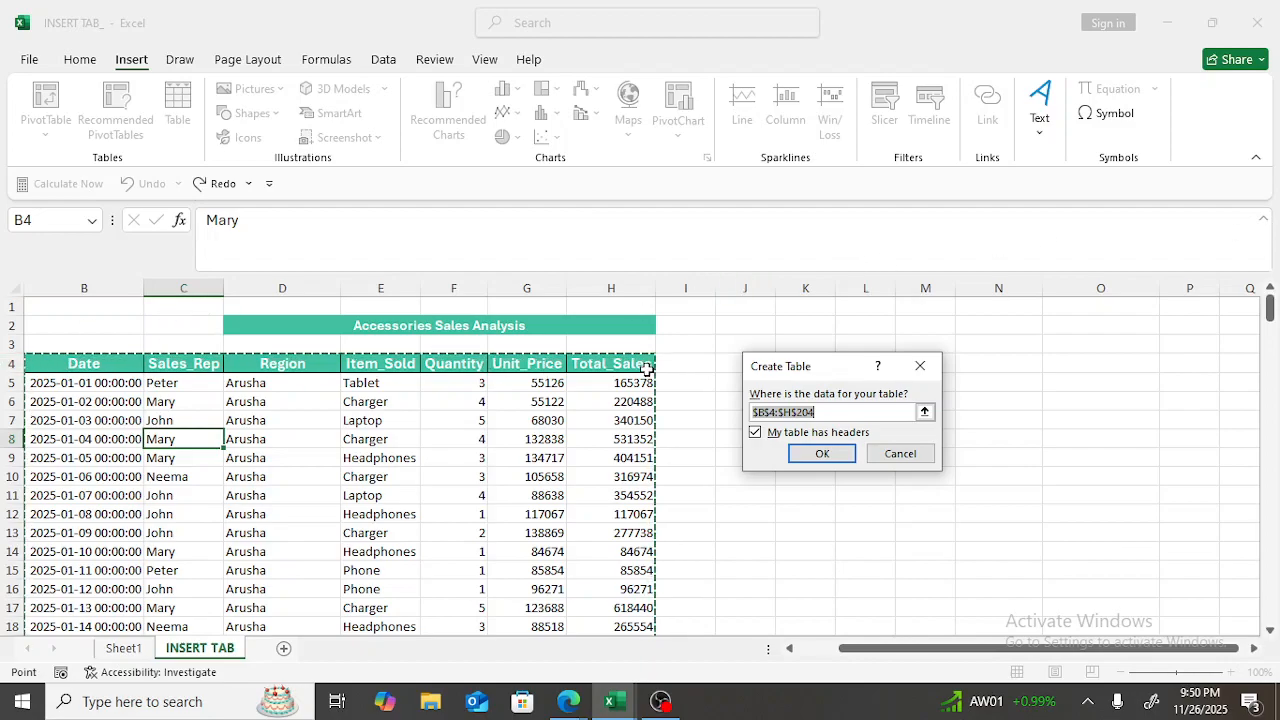
left_click(755, 432)
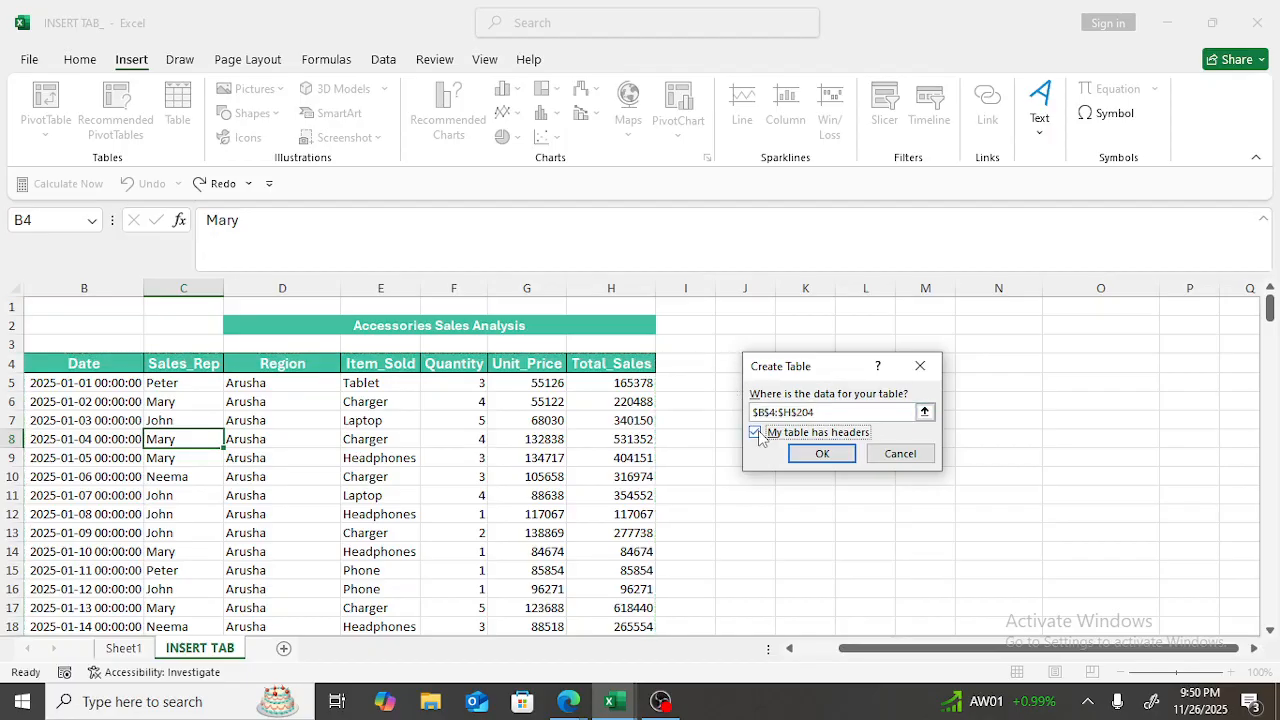
left_click(920, 366)
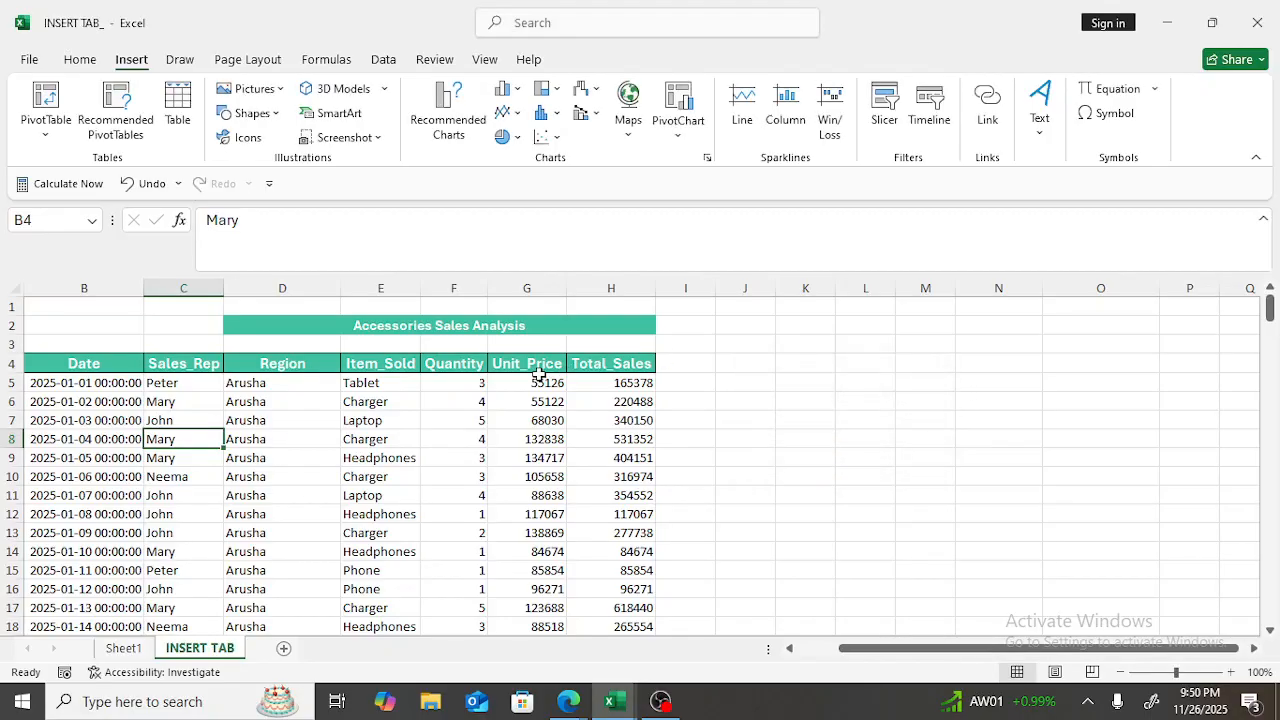
Step: Turn the accessories sales data in B4:H204 into a table with headers
left_click(452, 403)
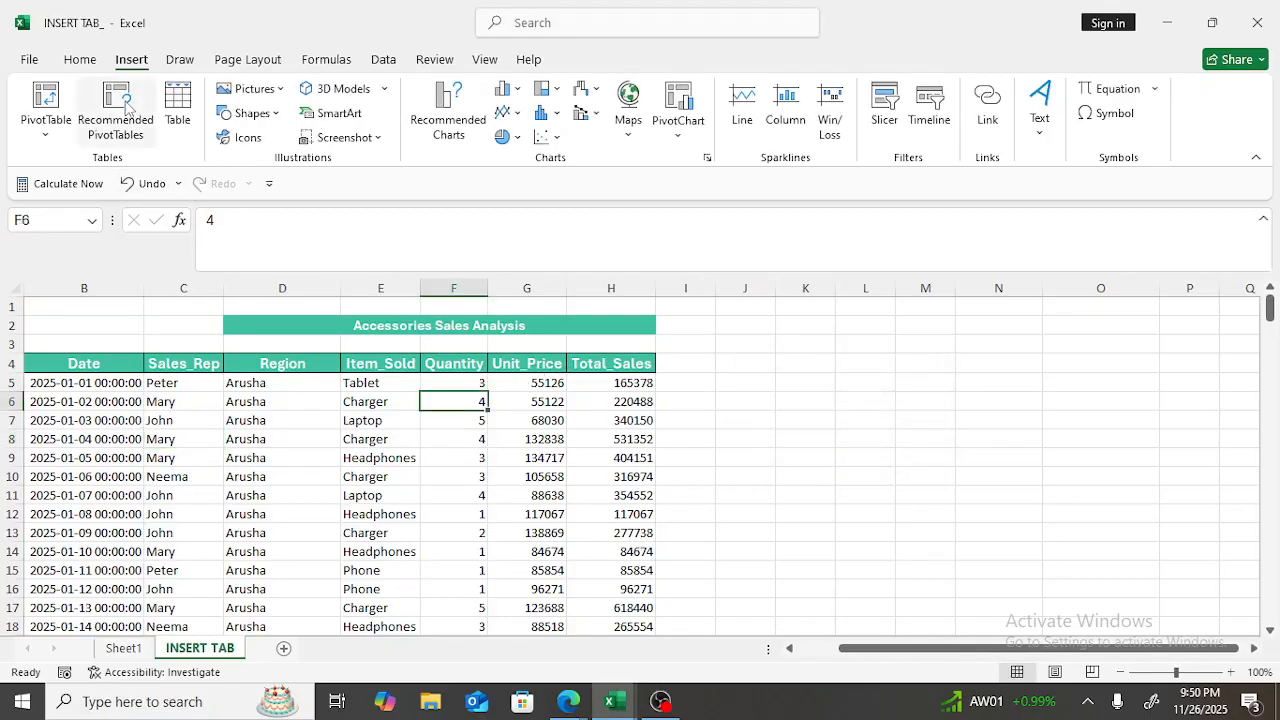
left_click(172, 105)
left_click(824, 454)
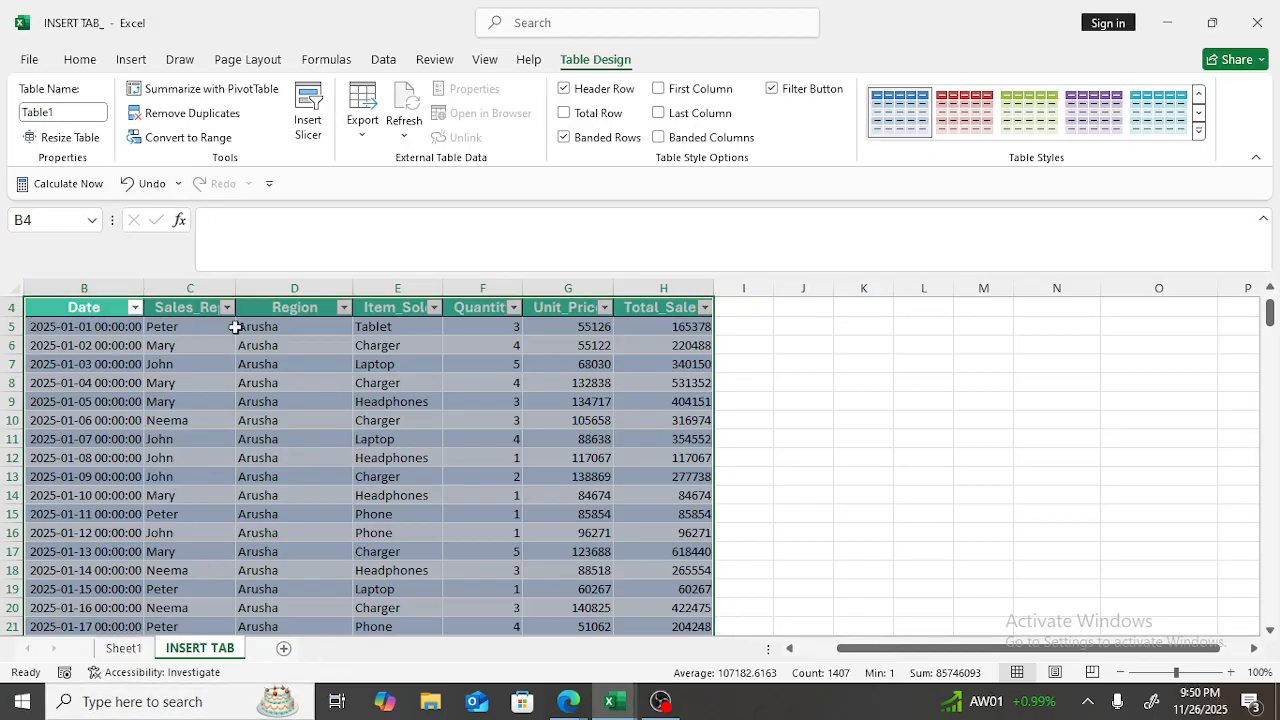
Step: Undo and redo the table creation twice to compare the plain range with the table
left_click(137, 184)
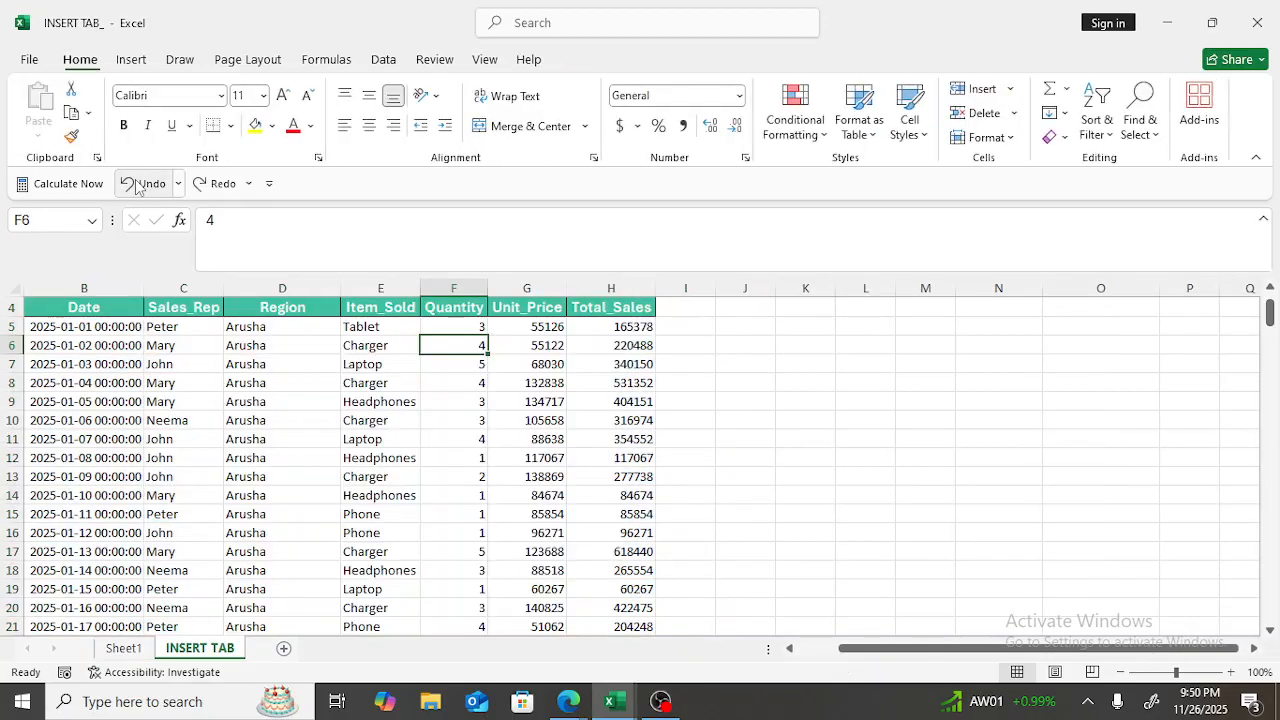
left_click(208, 184)
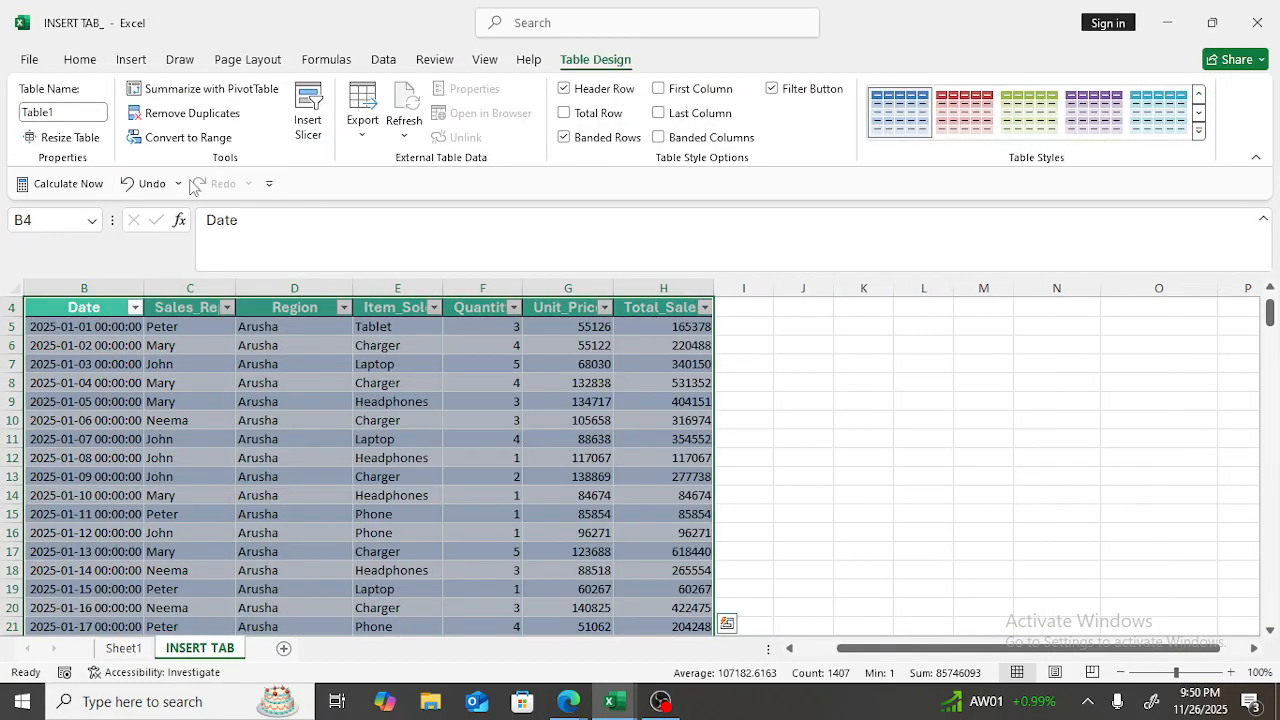
left_click(152, 184)
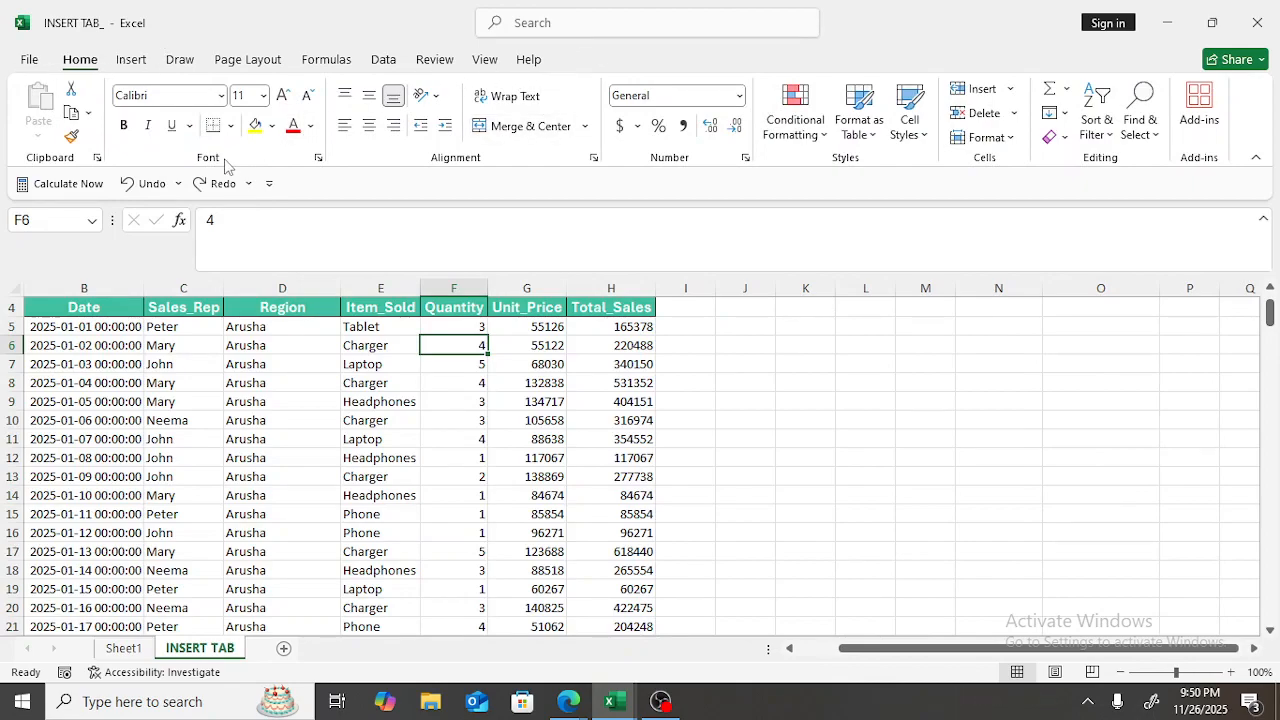
left_click(201, 185)
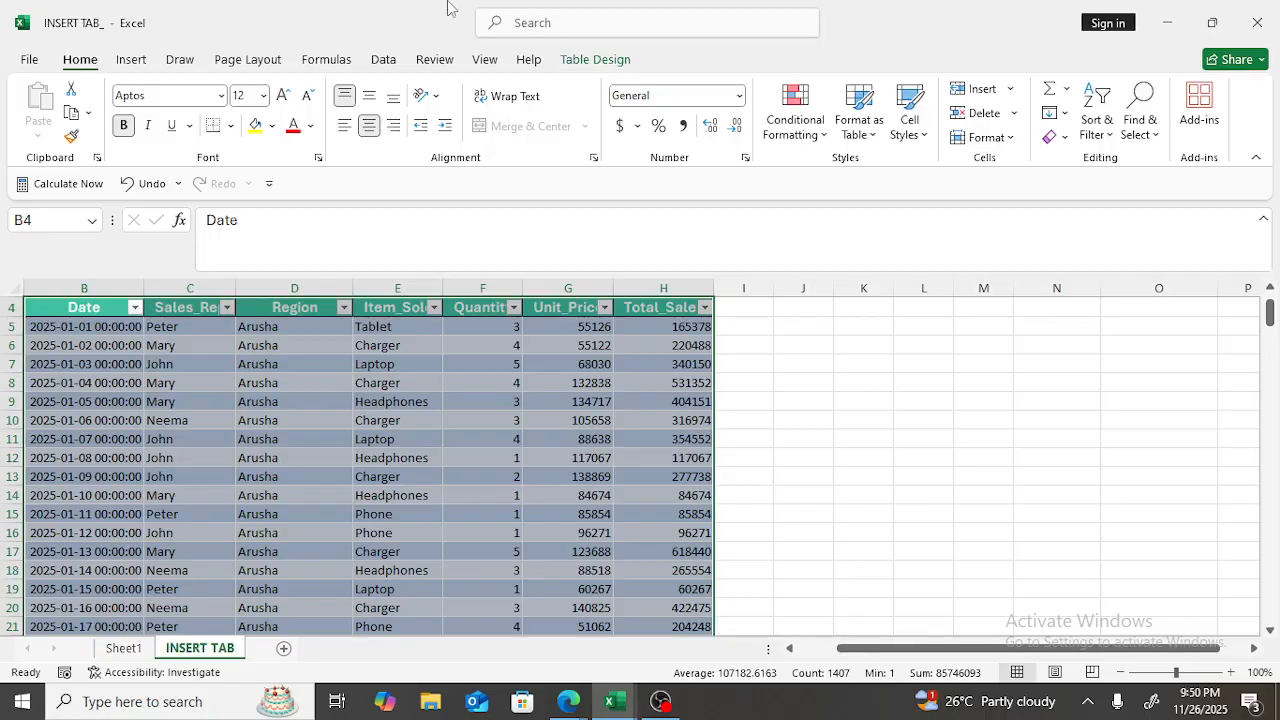
Step: Apply the light teal banded table style to the sales table
left_click(597, 60)
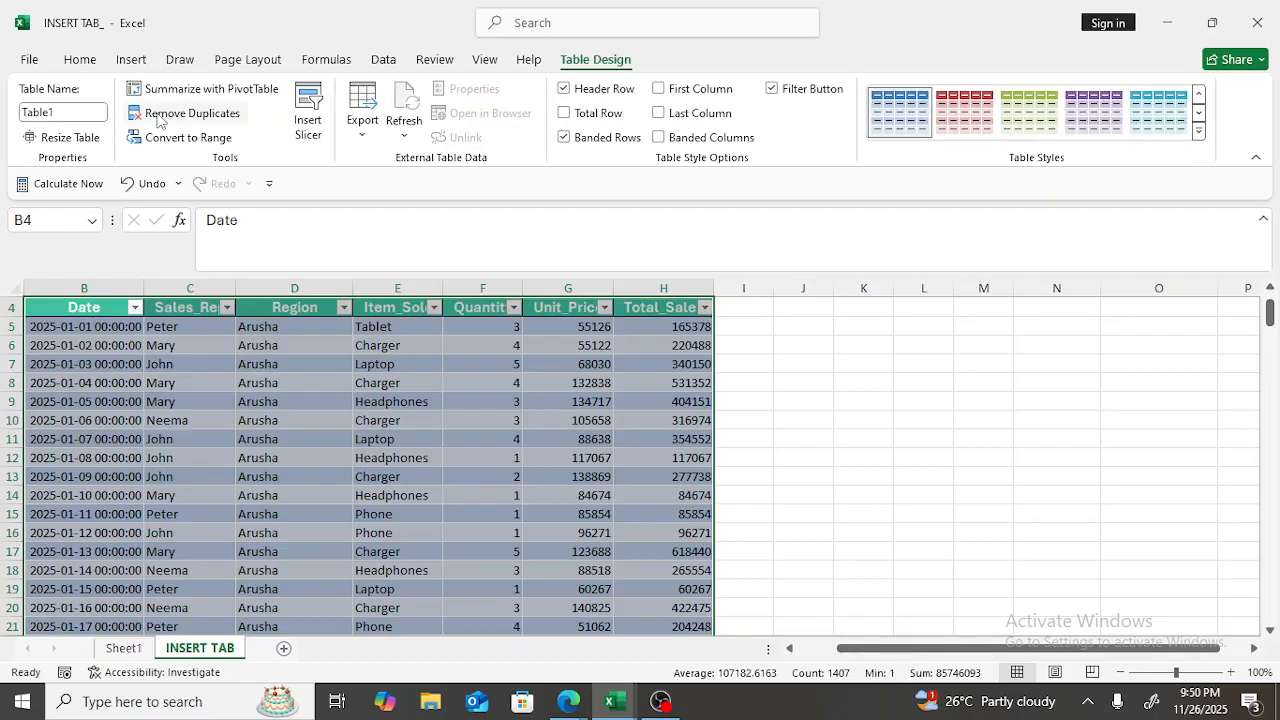
left_click_drag(338, 497, 558, 474)
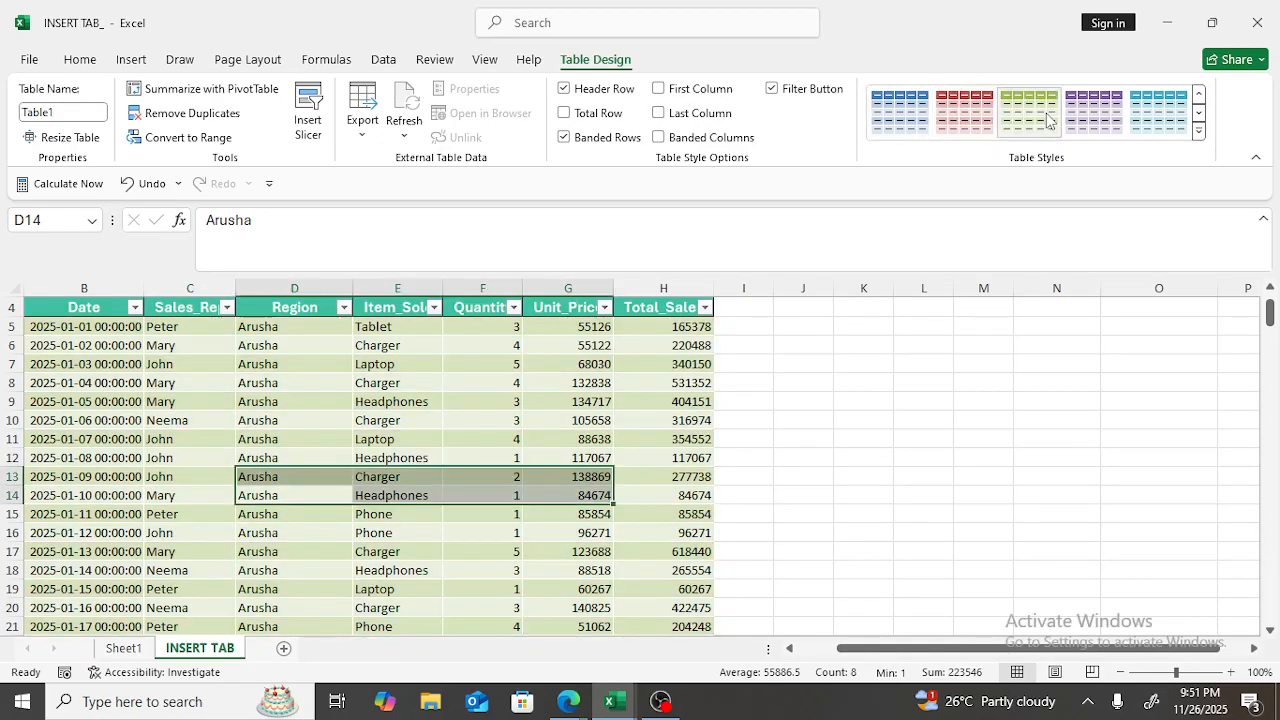
left_click(1148, 117)
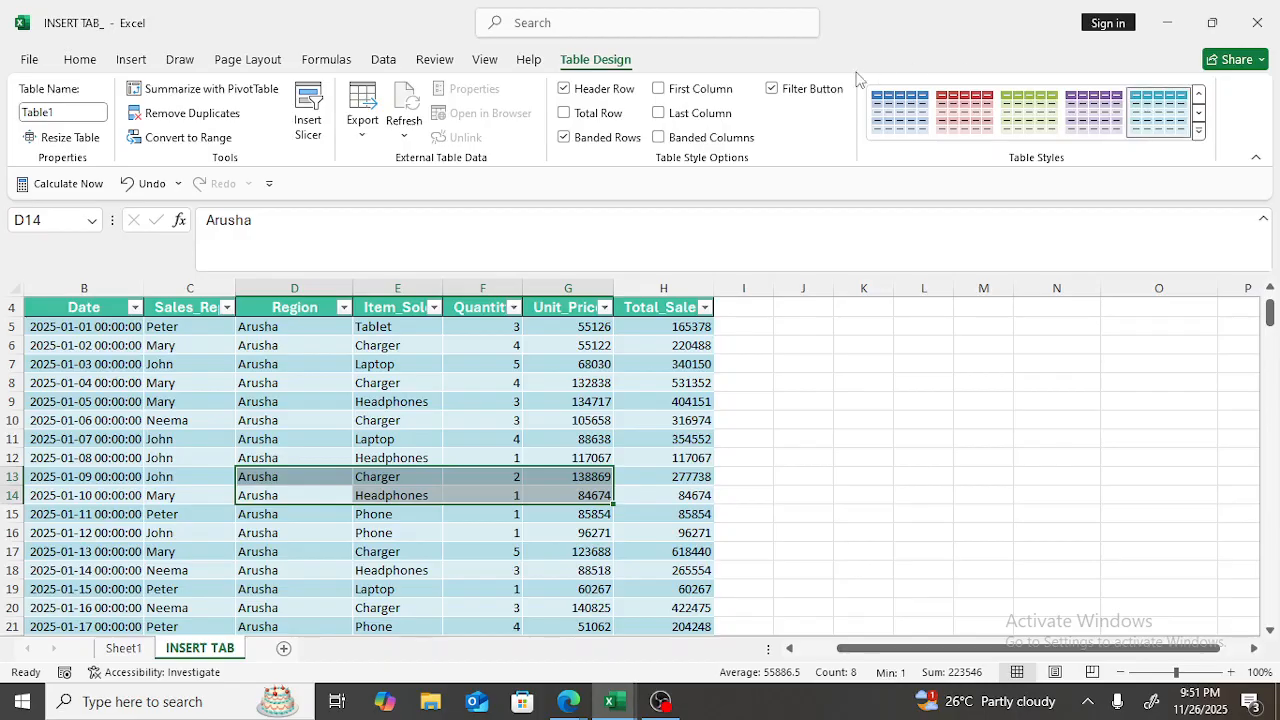
Step: Turn the sales table's filter buttons and banded rows off and back on to demonstrate both options
left_click(772, 90)
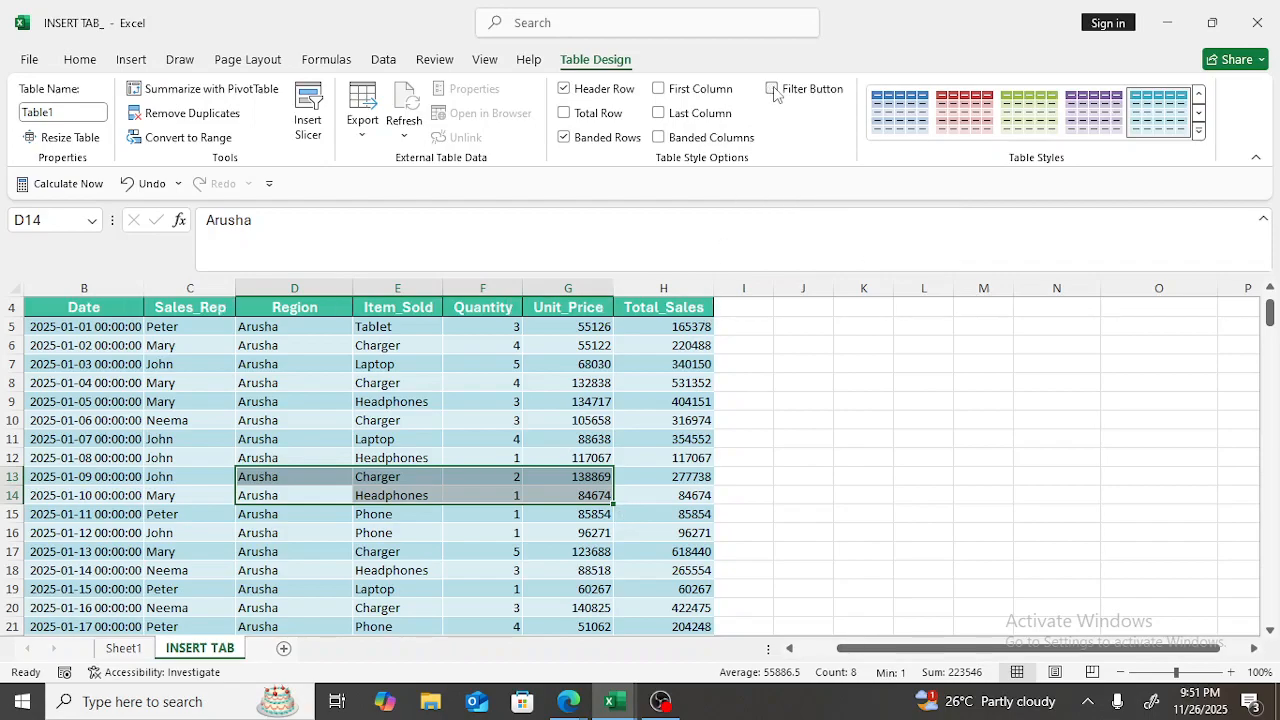
left_click(772, 90)
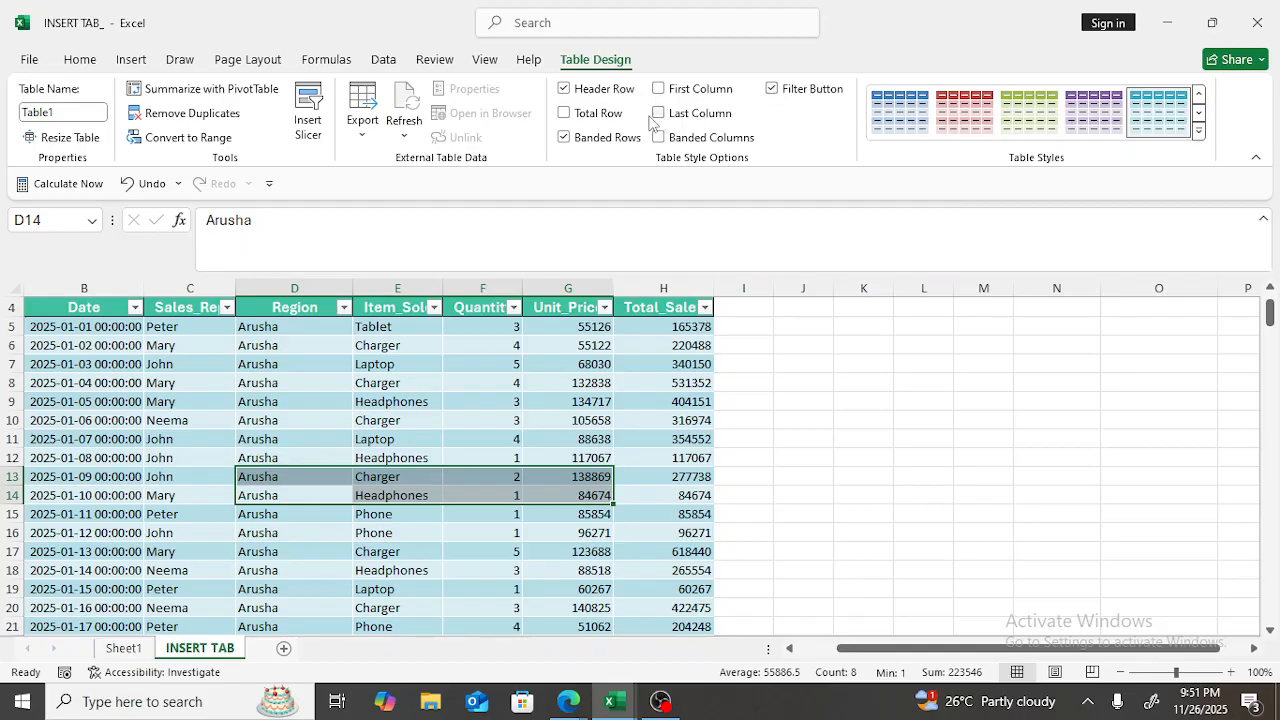
left_click(564, 139)
left_click(564, 139)
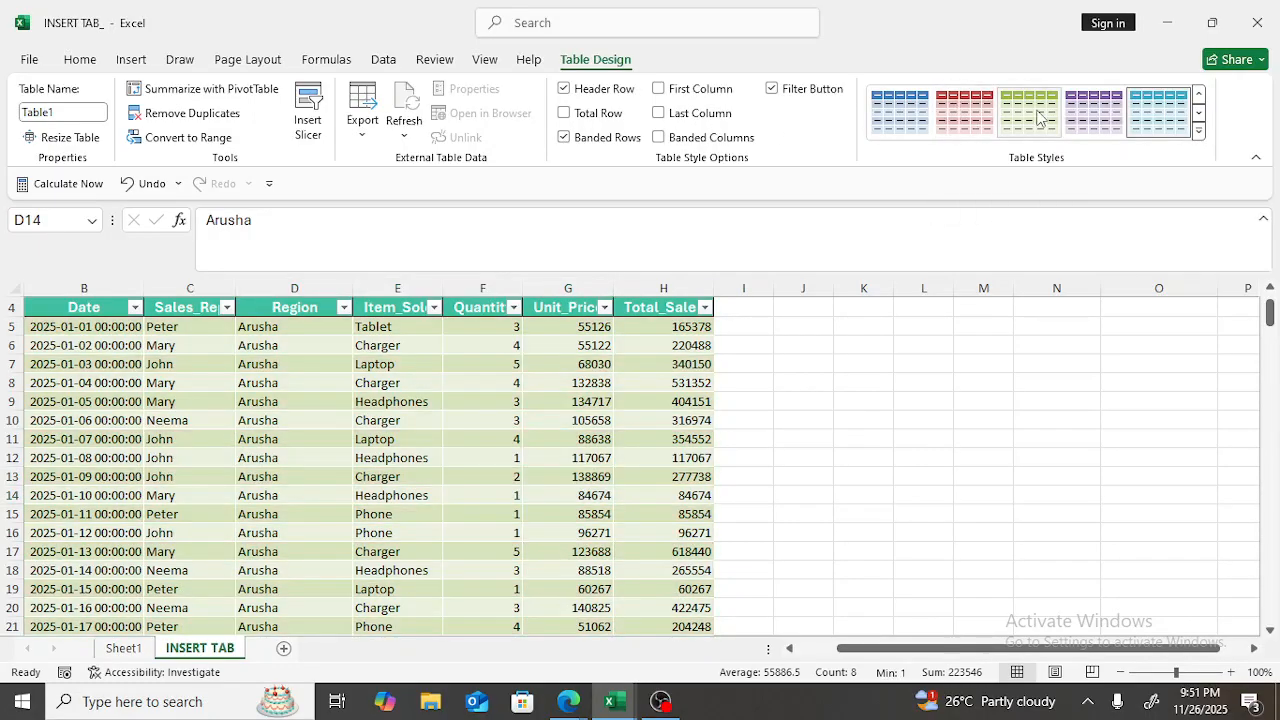
left_click(563, 140)
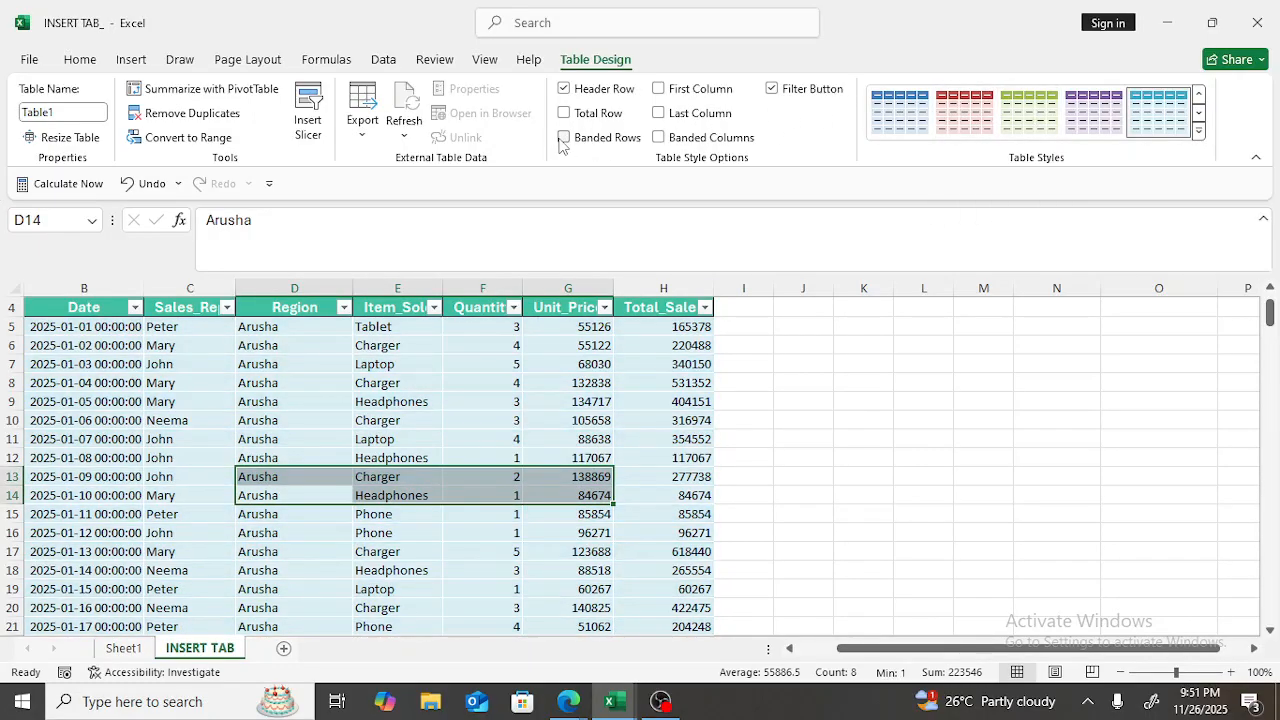
left_click(563, 139)
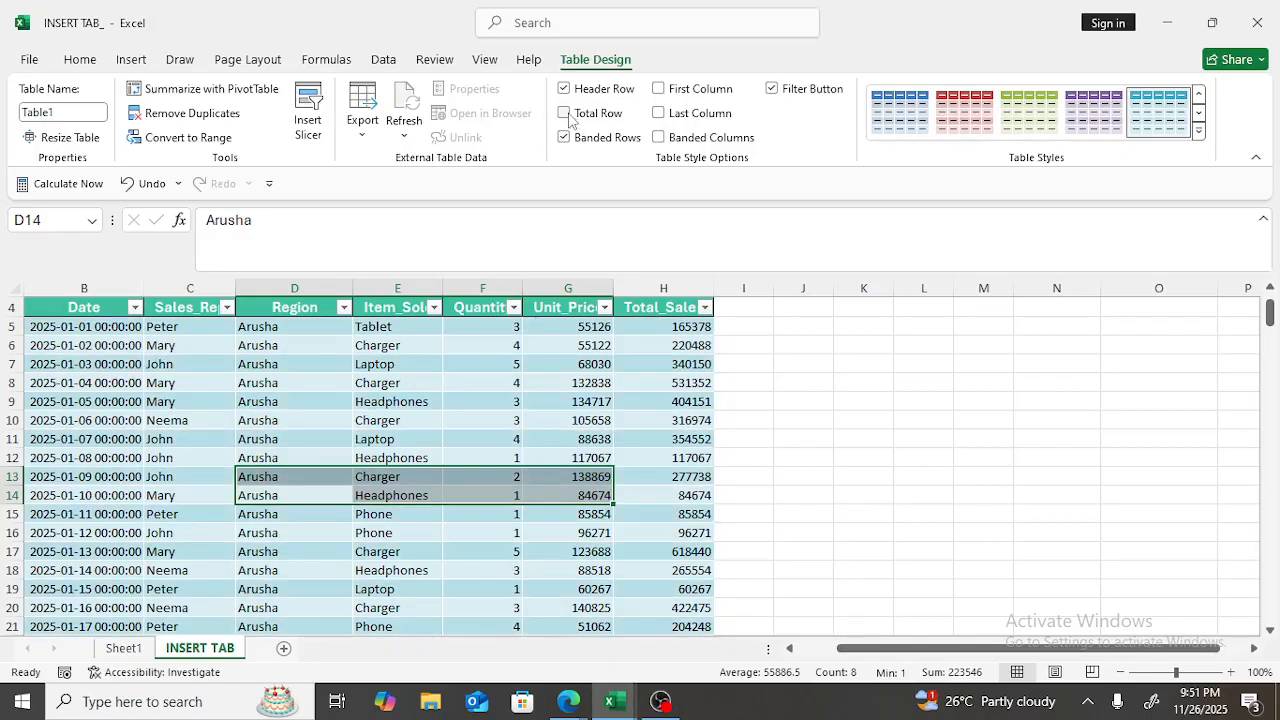
Step: Show and remove the sales table's total row, and hide and restore its header row
left_click(566, 115)
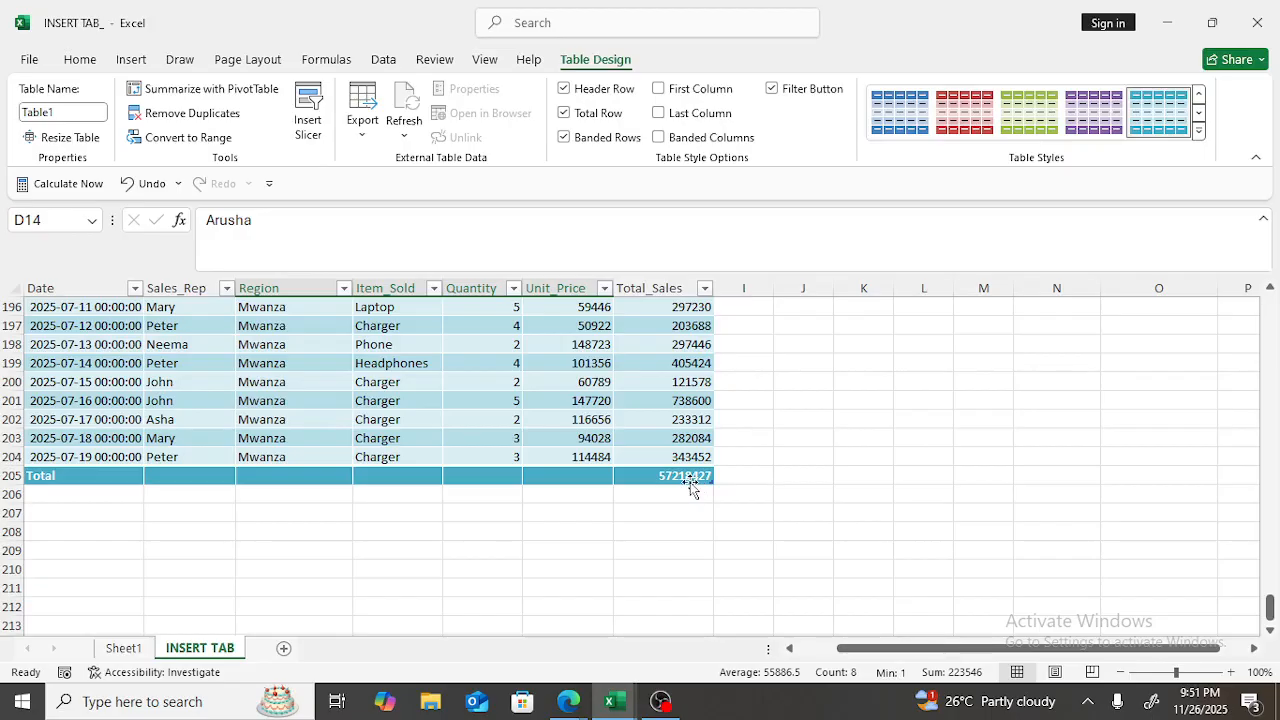
left_click(566, 114)
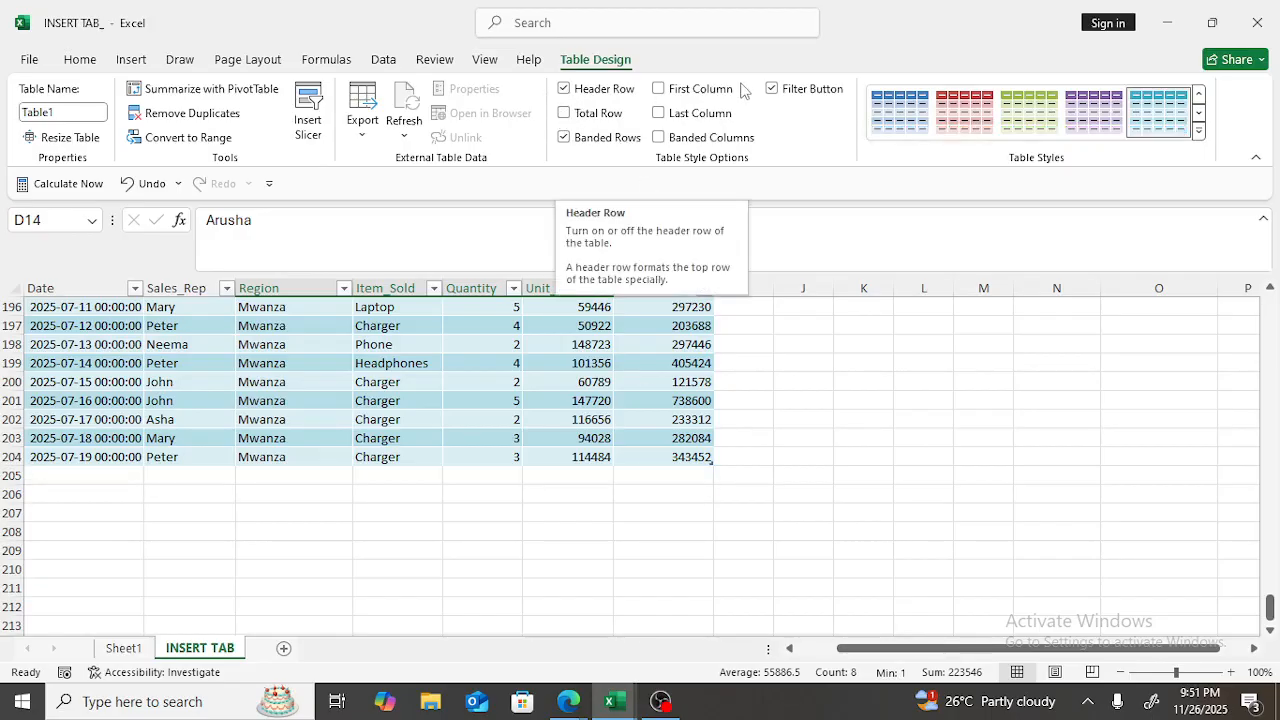
left_click(564, 89)
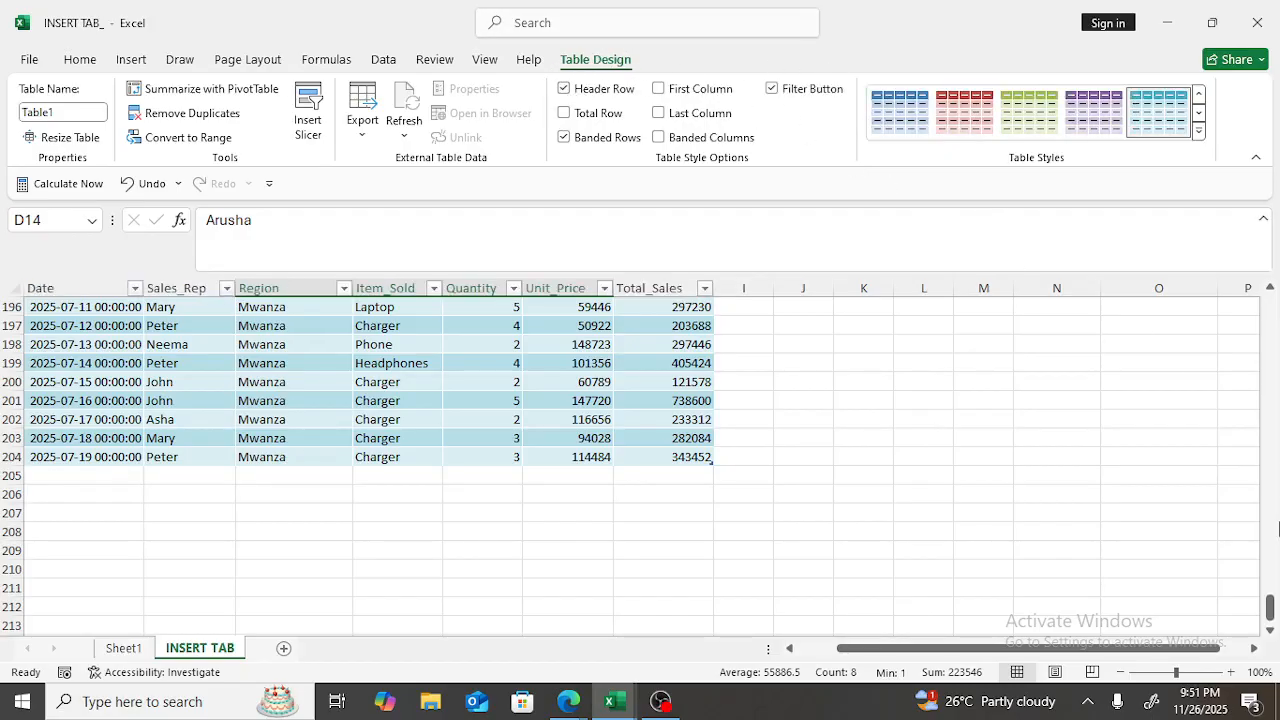
left_click_drag(1271, 605, 1270, 305)
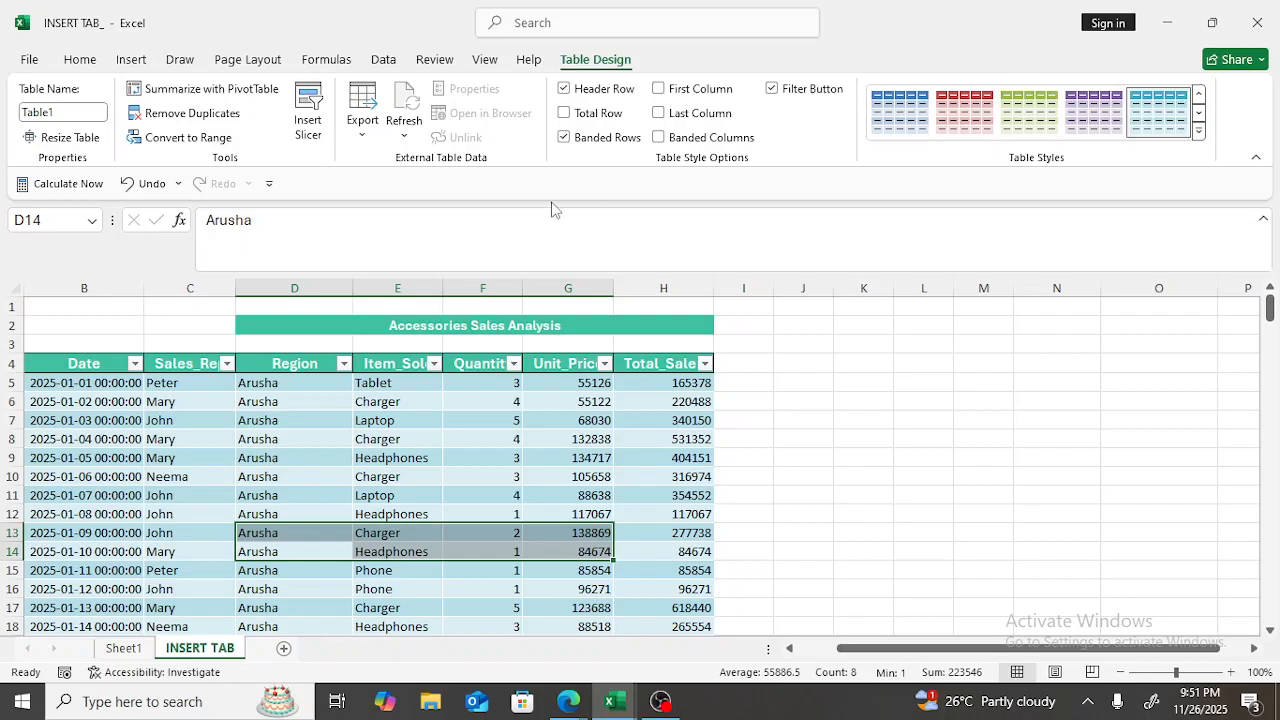
left_click(565, 92)
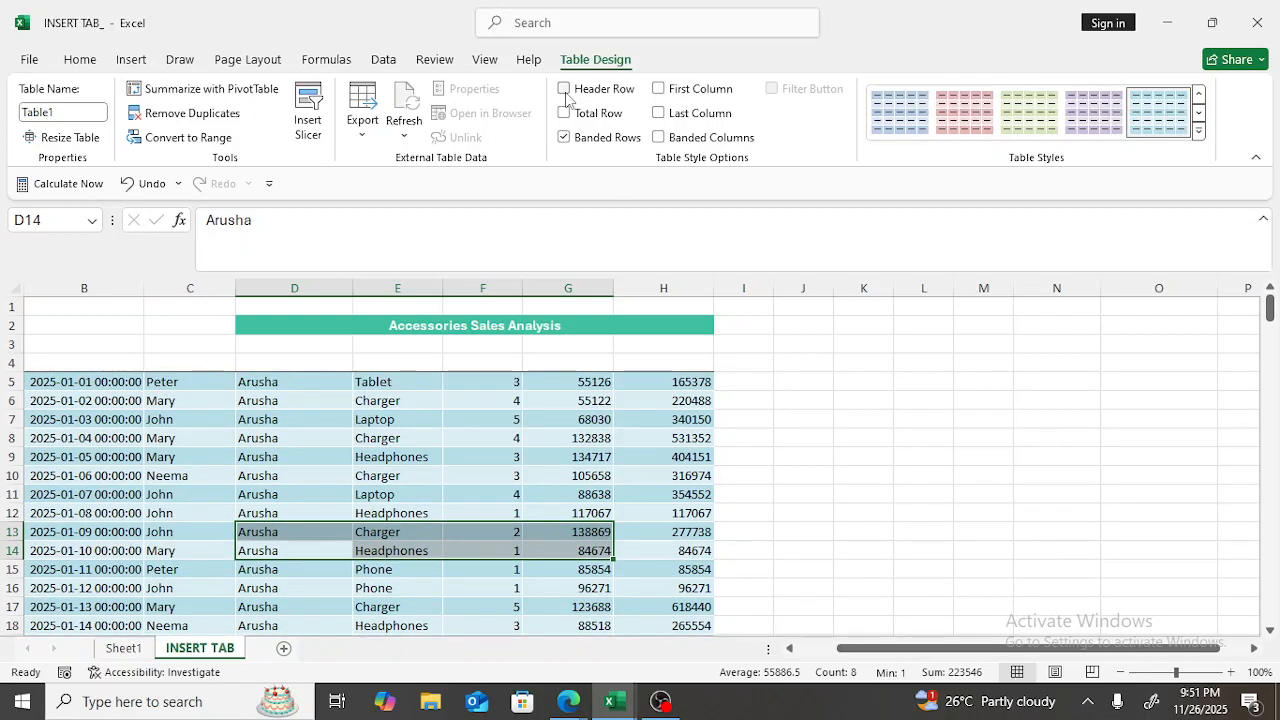
left_click(565, 90)
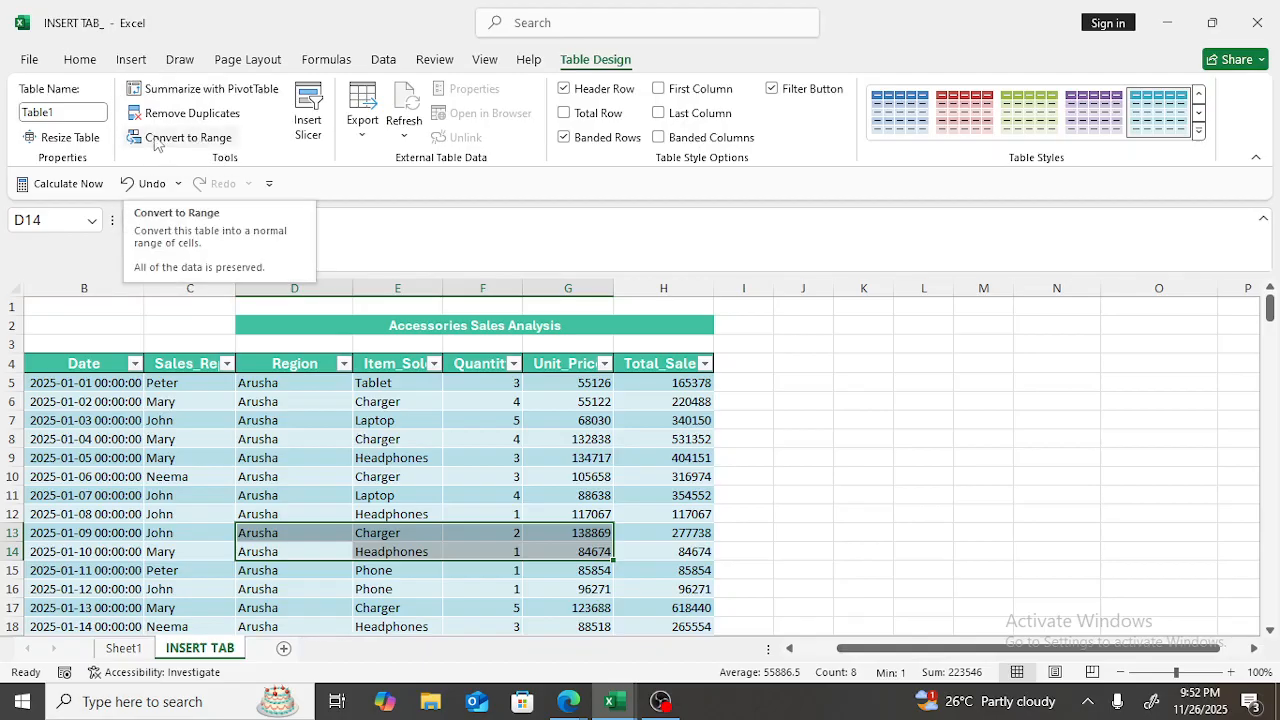
Step: Rename the table as Sales
left_click(55, 112)
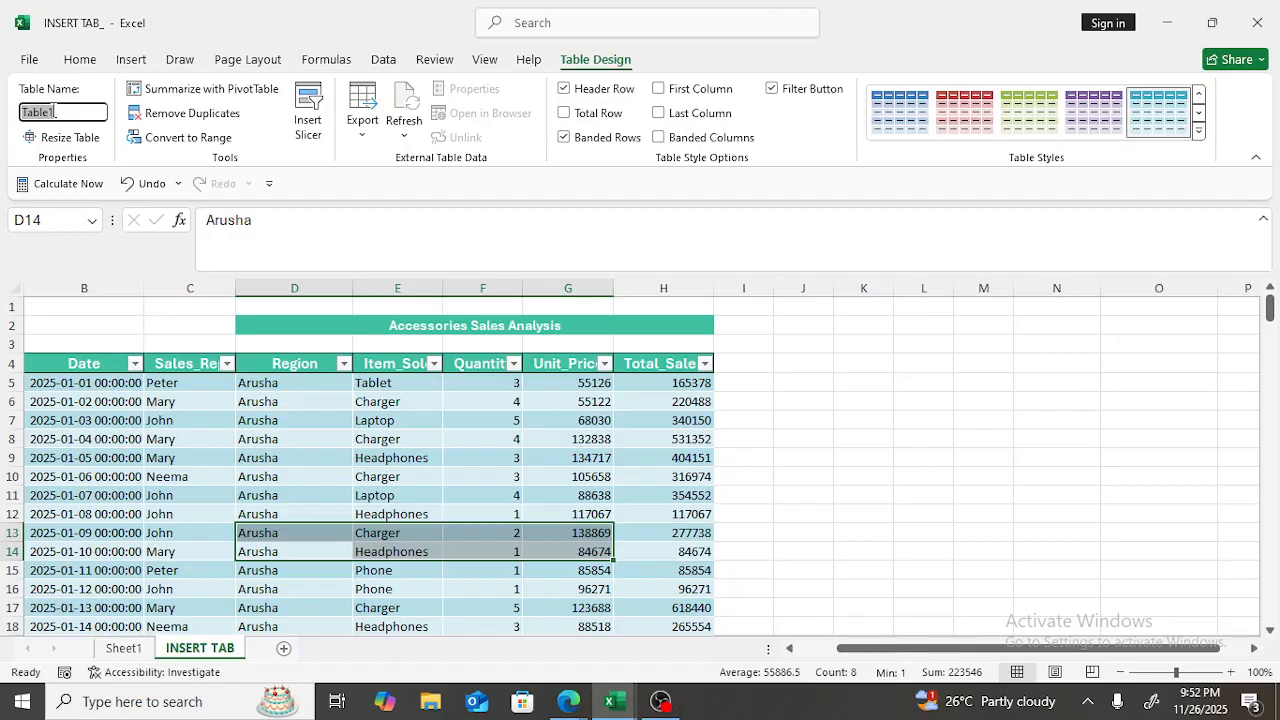
type("Sales")
left_click(76, 62)
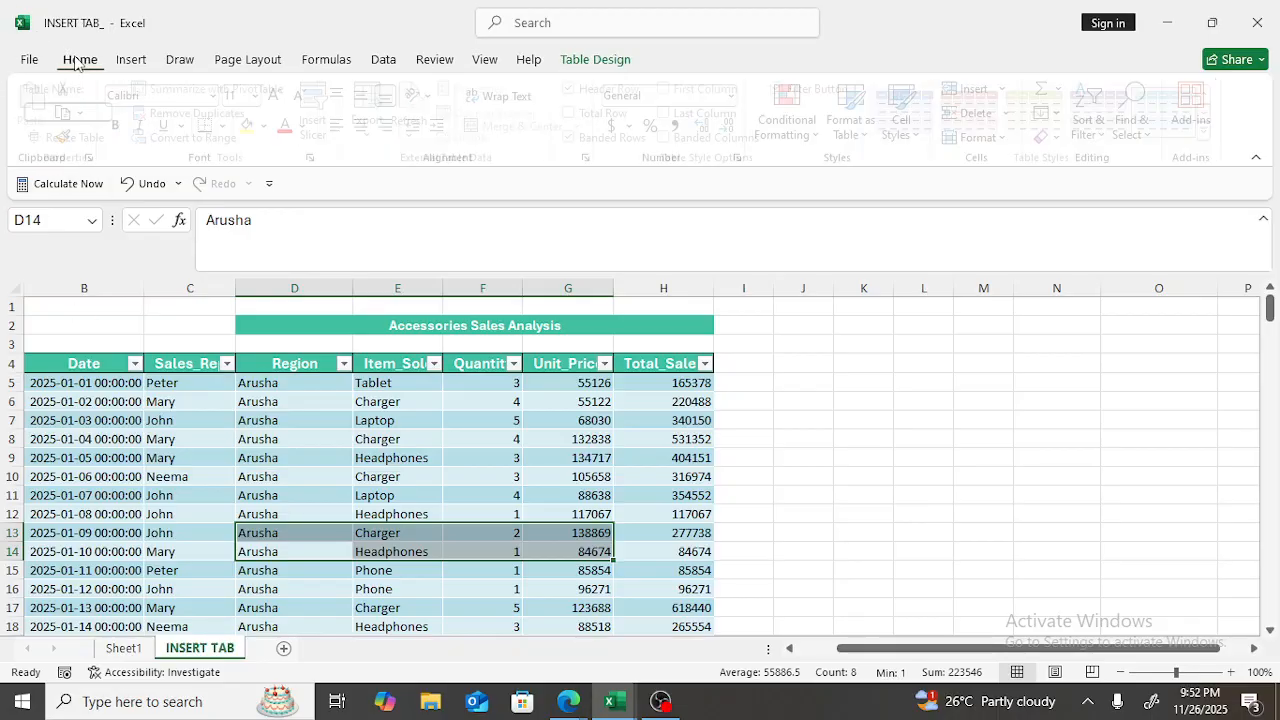
Step: Deselect the sales table and add a new blank worksheet to the workbook
left_click(148, 64)
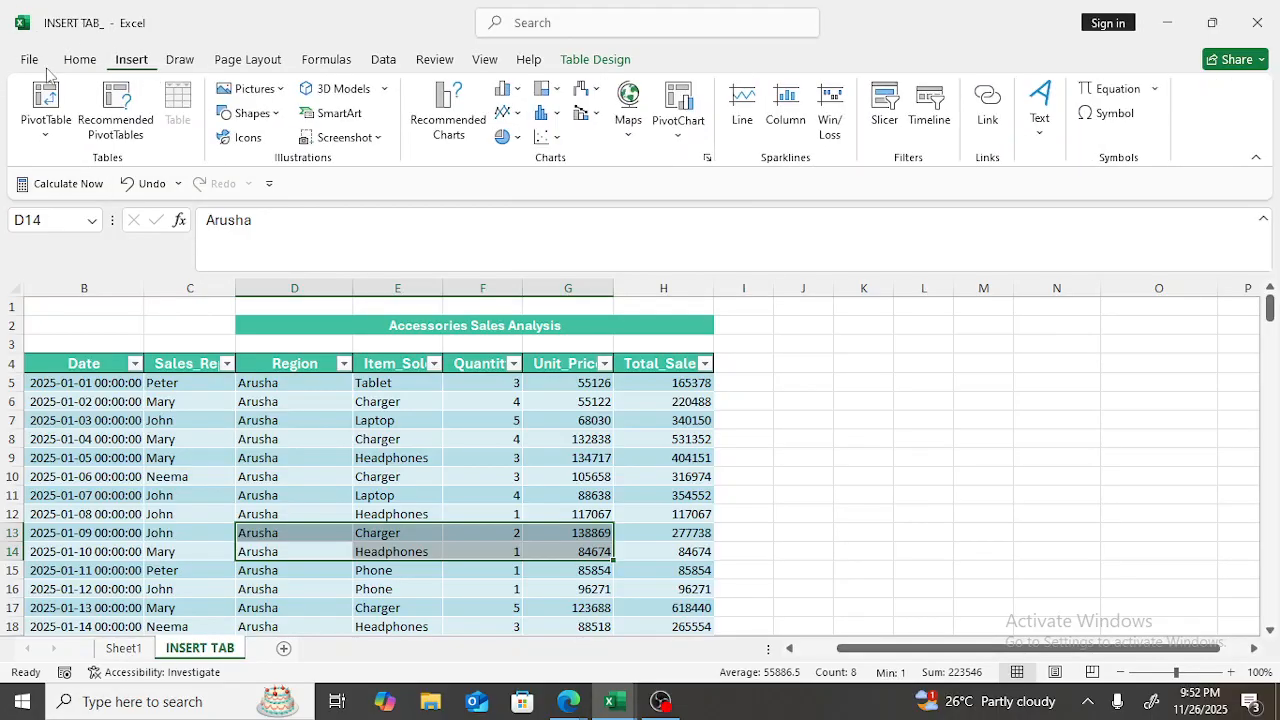
left_click(419, 428)
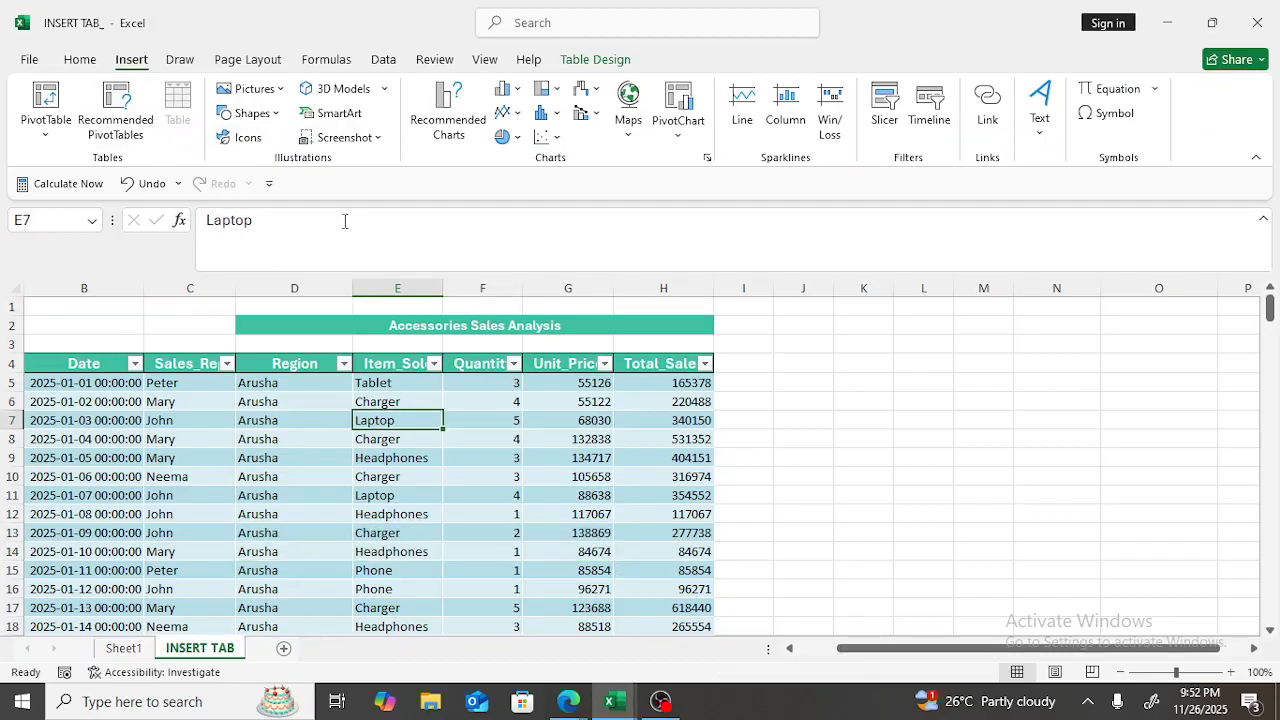
left_click(895, 487)
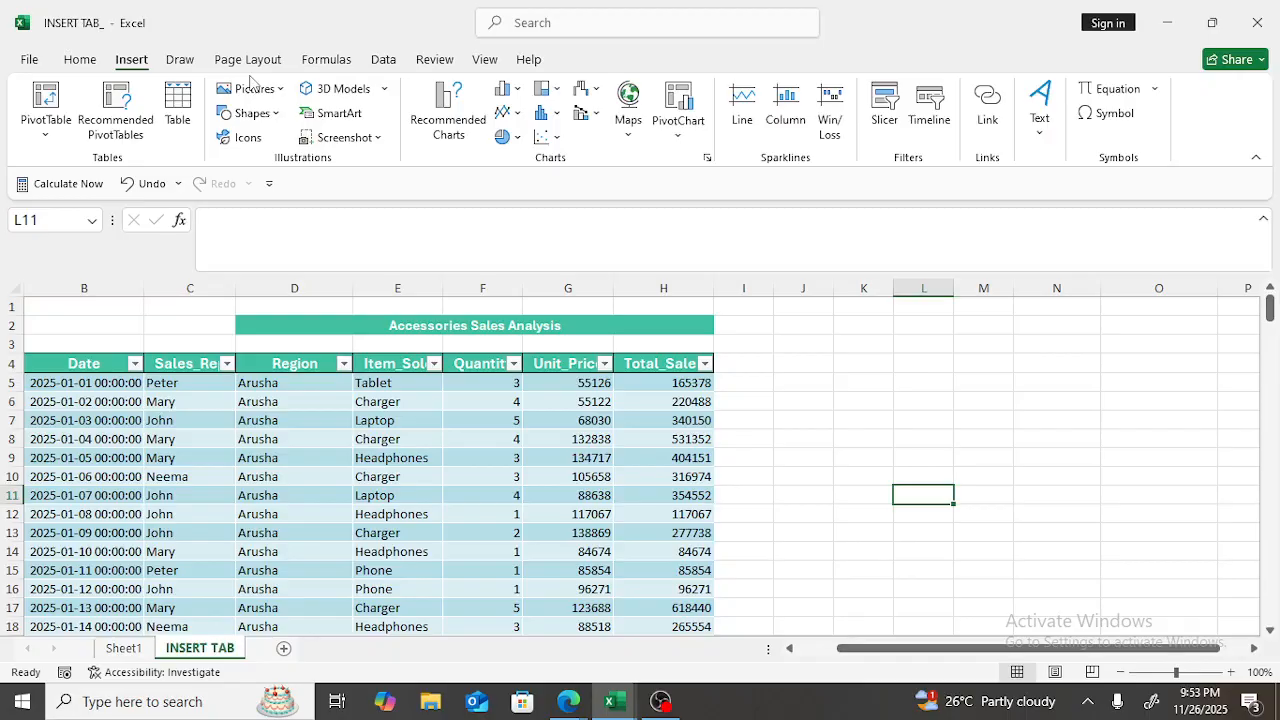
left_click(284, 650)
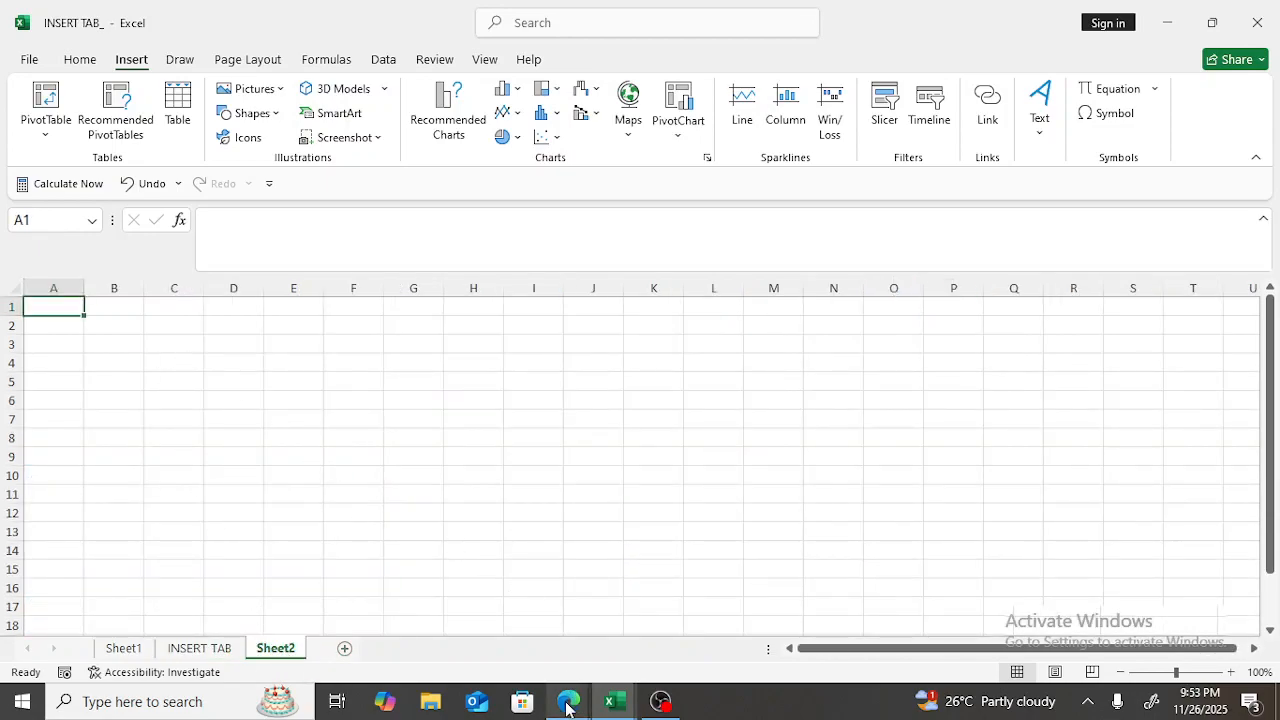
Step: Switch to the Google Meet call in Edge and check the participants and raised hands
mouse_move(568, 700)
left_click(505, 615)
left_click(207, 10)
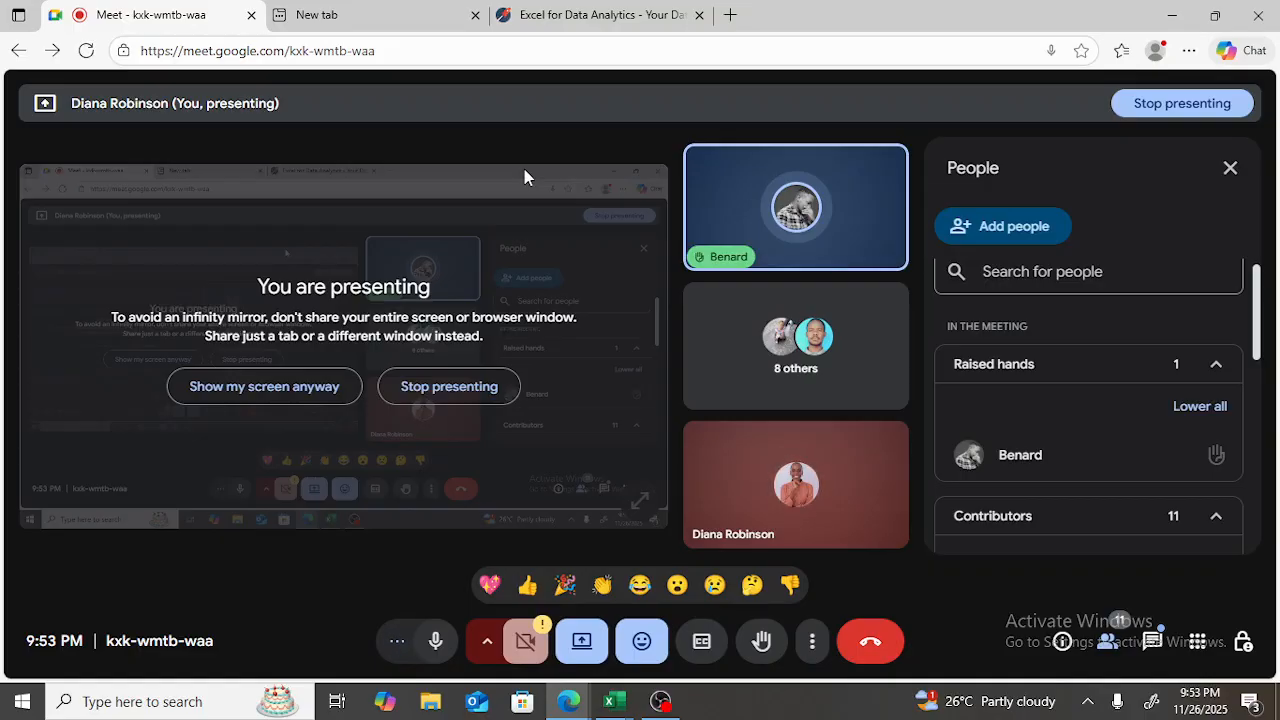
Step: Switch back to the INSERT TAB_ workbook in Excel and create a PivotTable from the sales table on a new worksheet
mouse_move(614, 701)
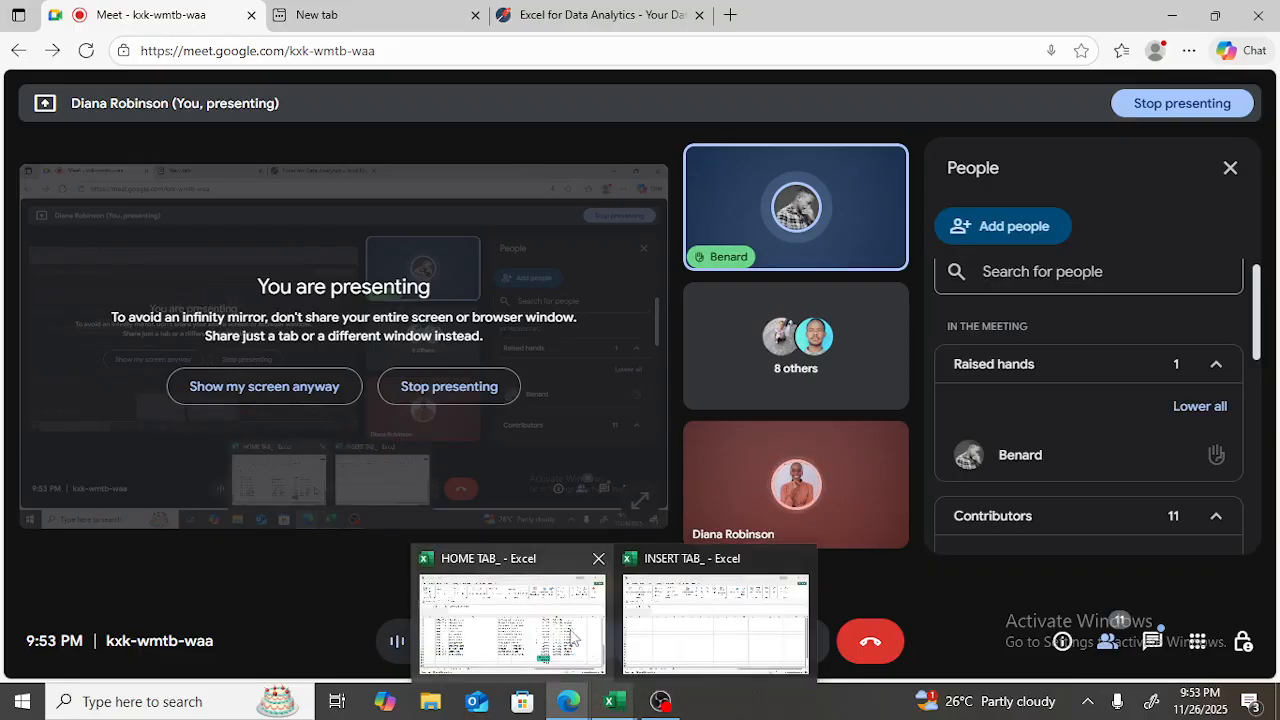
mouse_move(576, 640)
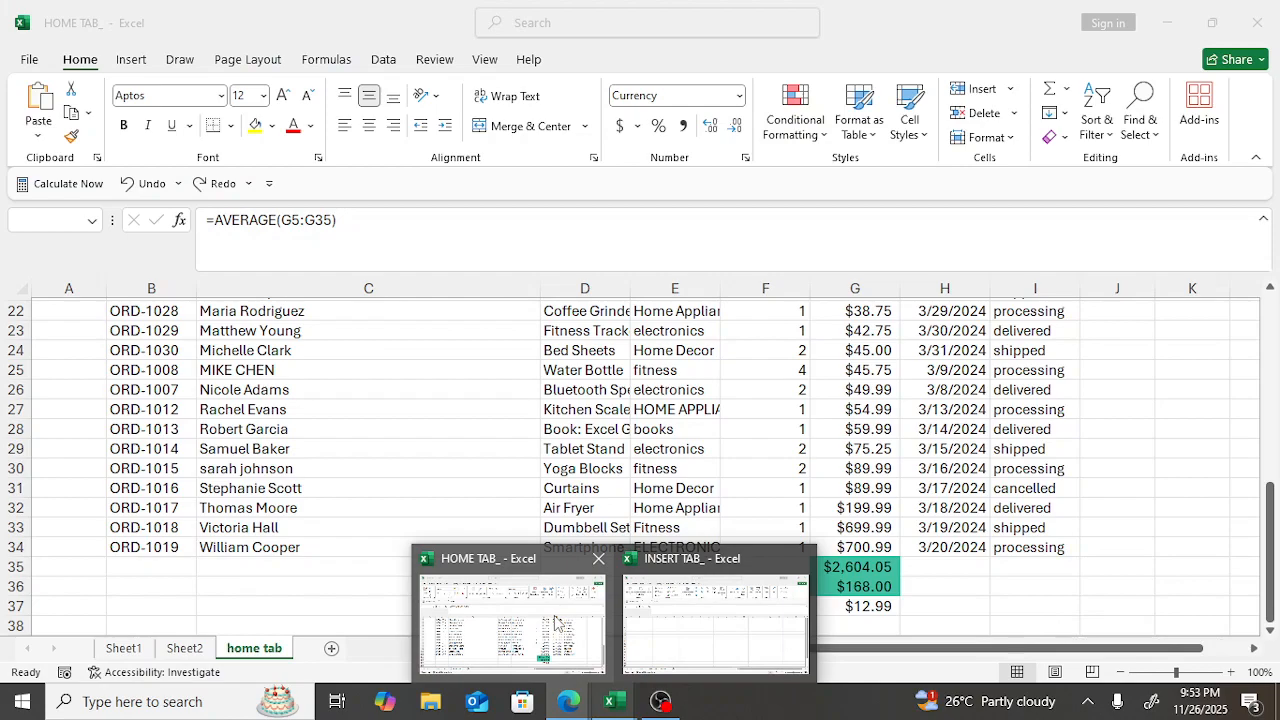
left_click(632, 625)
left_click(204, 649)
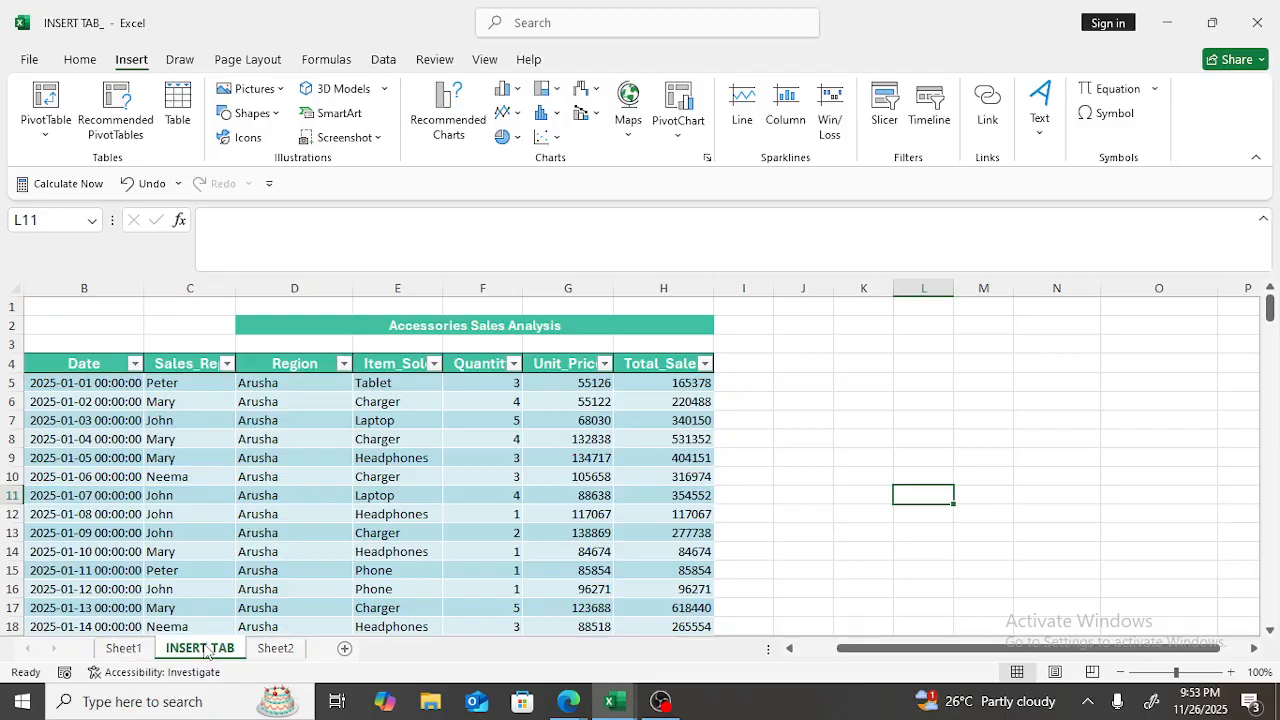
left_click(202, 455)
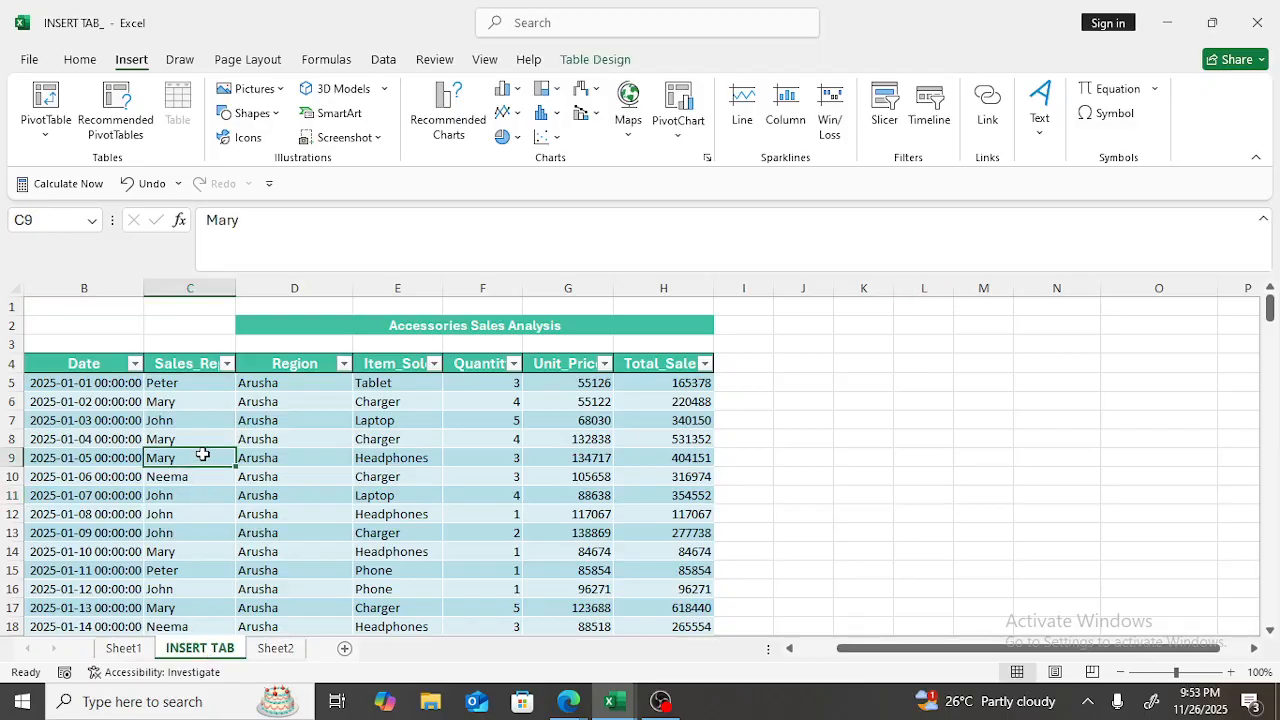
left_click(44, 106)
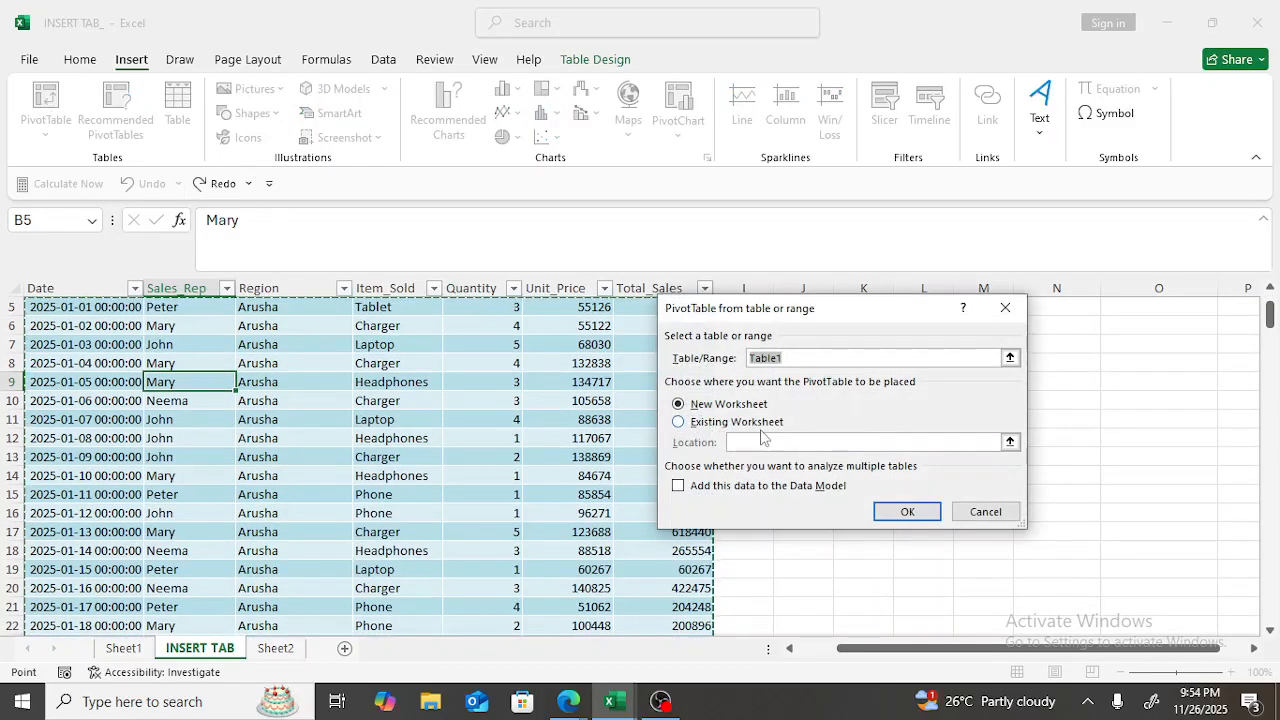
left_click(907, 512)
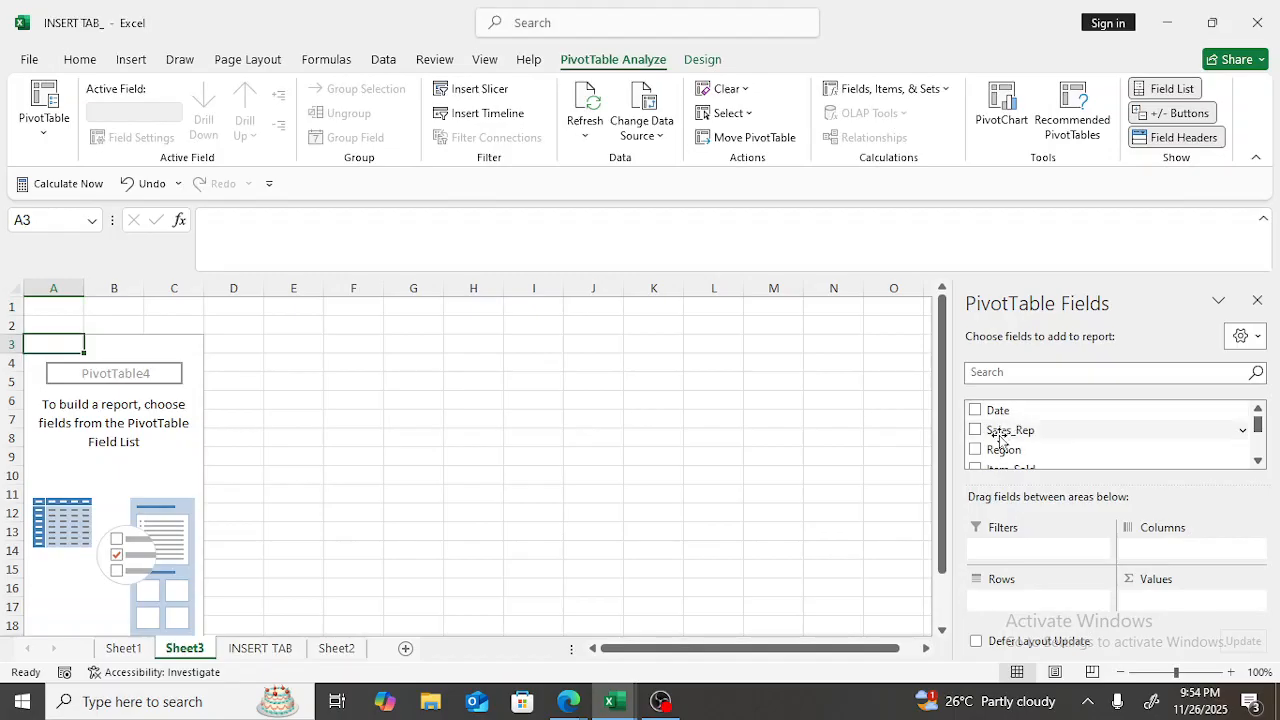
Step: Add the Sales_Rep field to the PivotTable's rows and look through the remaining available fields
scroll(1000, 440, "down", 3)
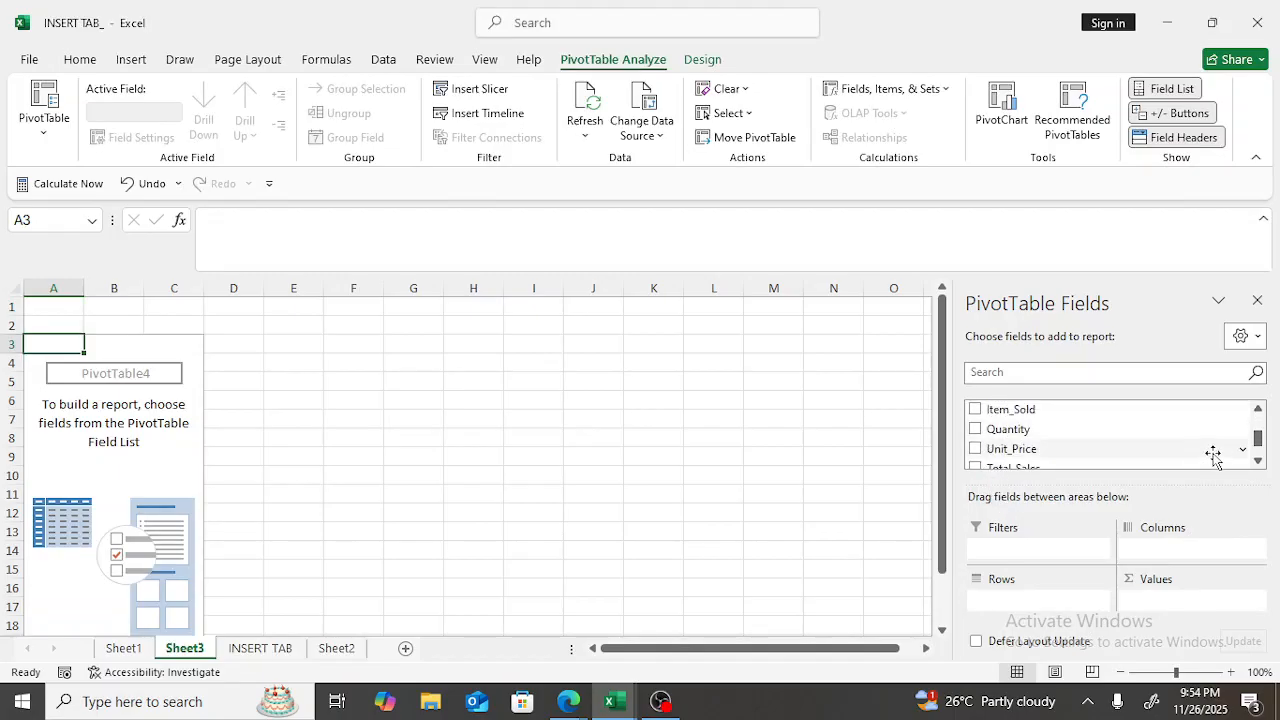
left_click_drag(1257, 434, 1257, 418)
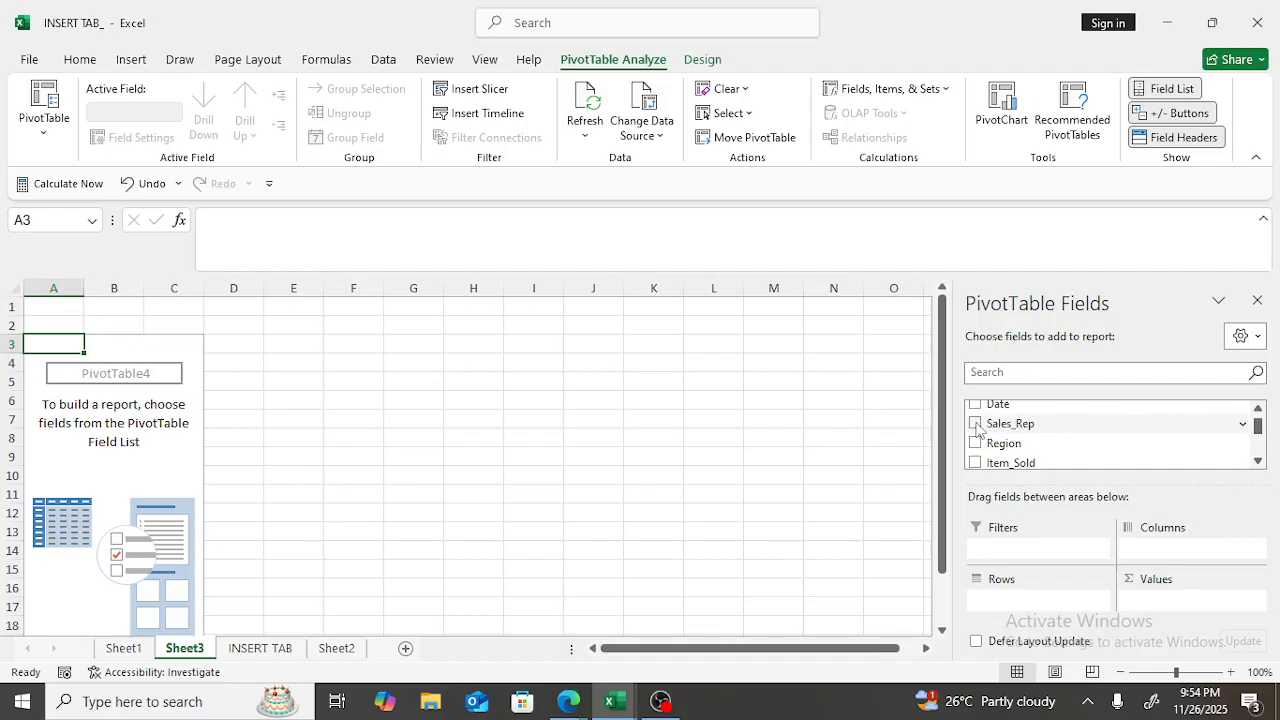
left_click(975, 424)
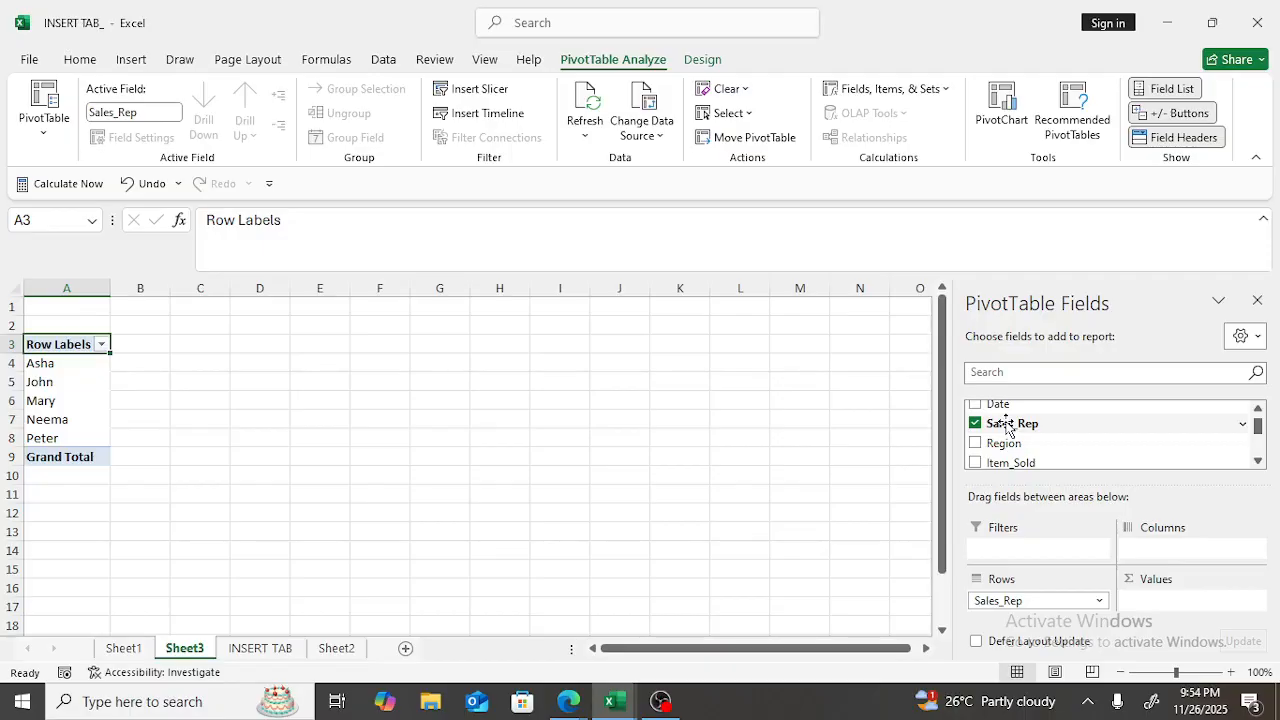
left_click(1009, 428)
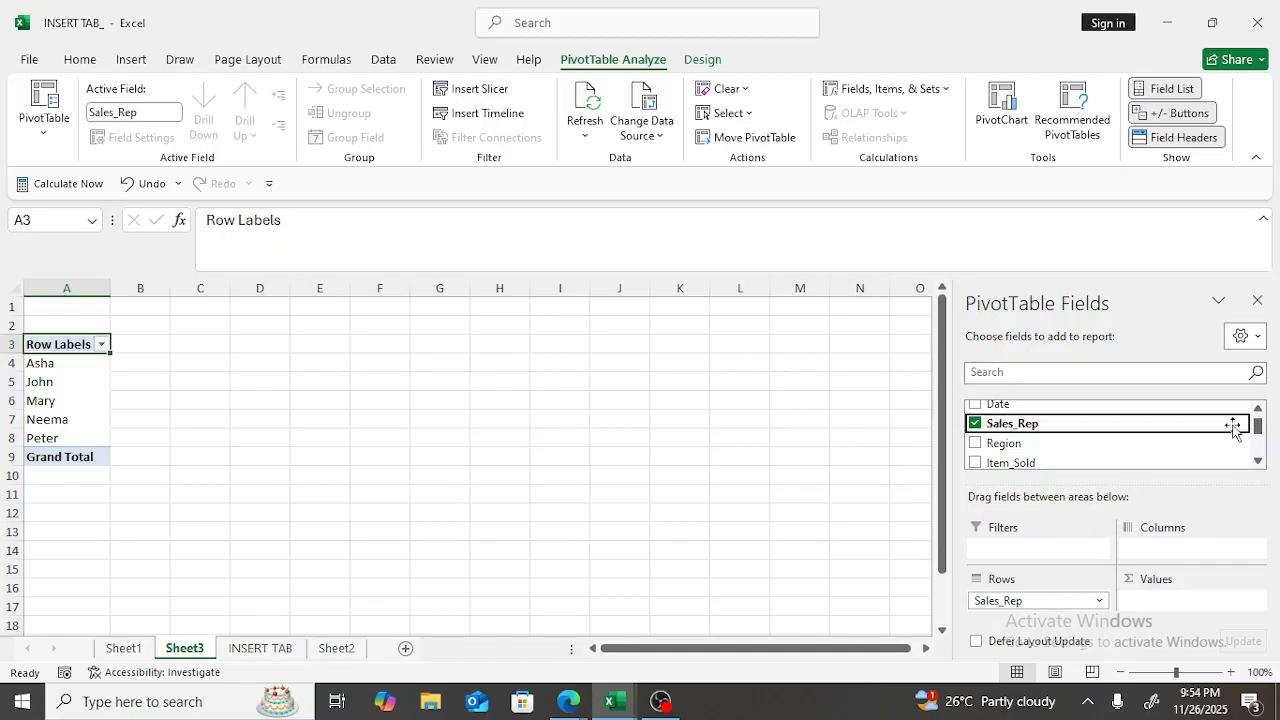
scroll(1258, 416, "up", 1)
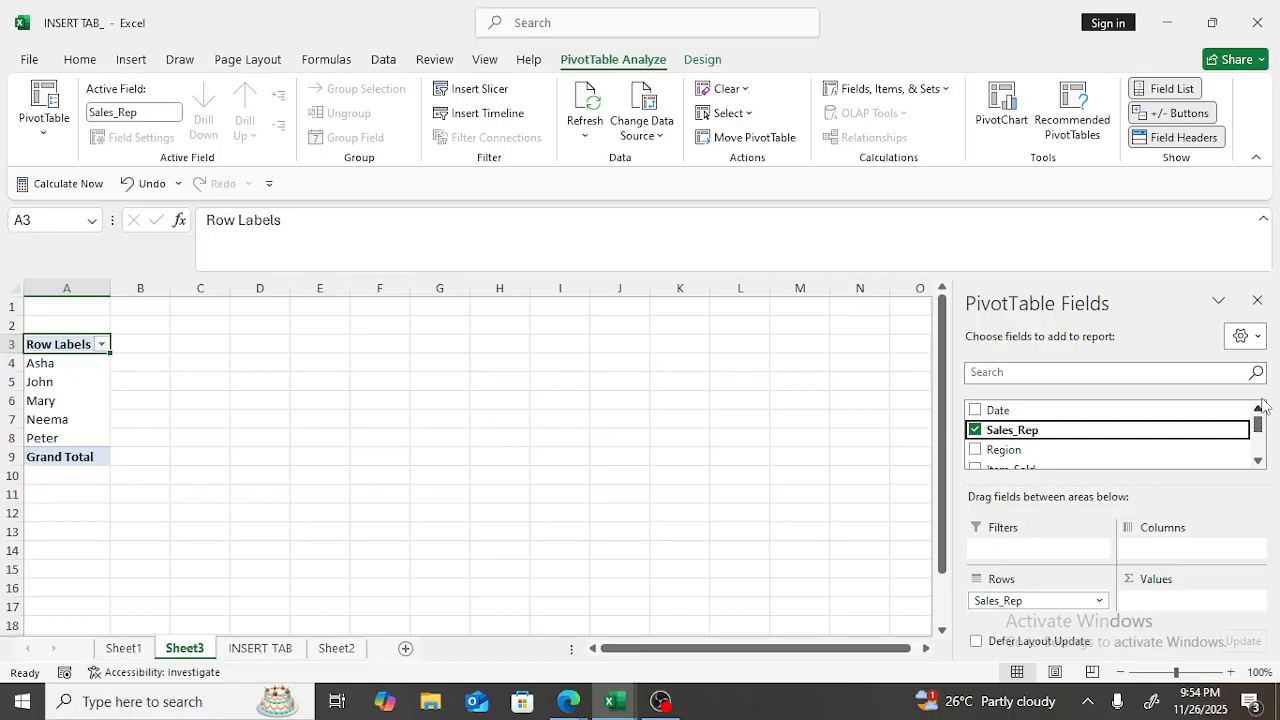
left_click_drag(1258, 421, 1258, 452)
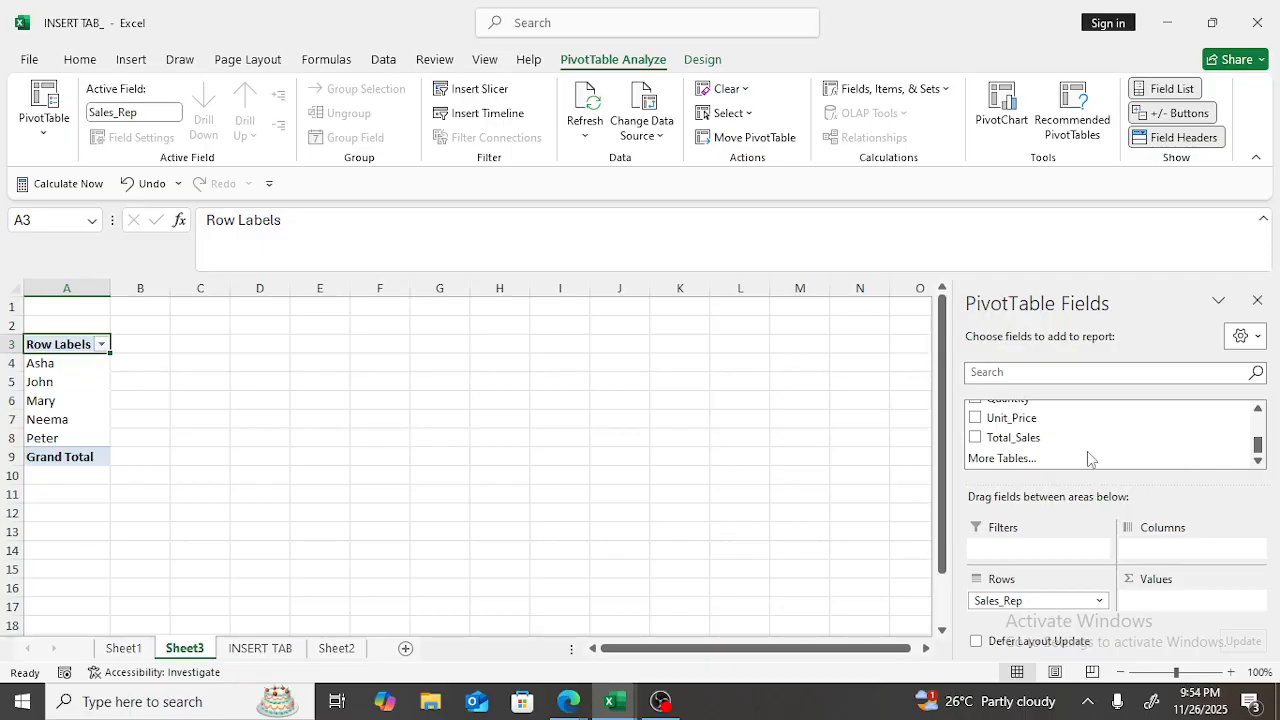
Step: Switch to the HOME TAB_ workbook and create a PivotTable from the e-commerce orders dataset on a new worksheet
mouse_move(614, 700)
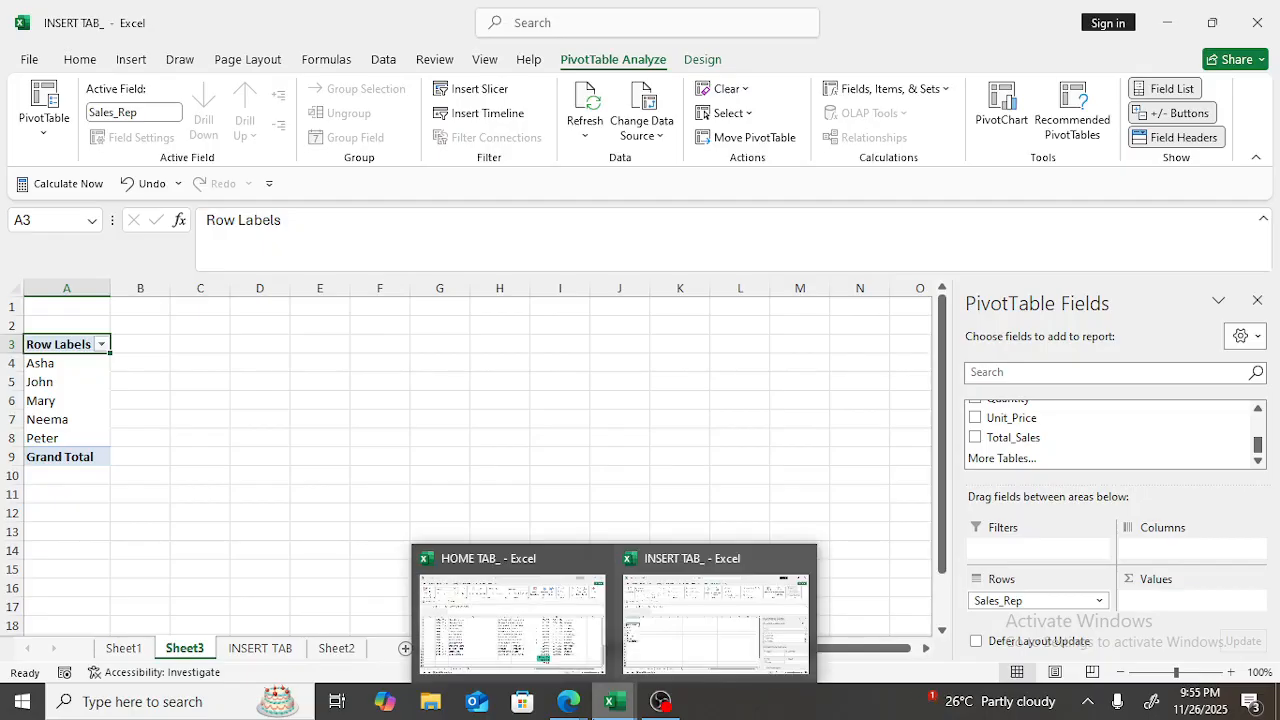
left_click(512, 592)
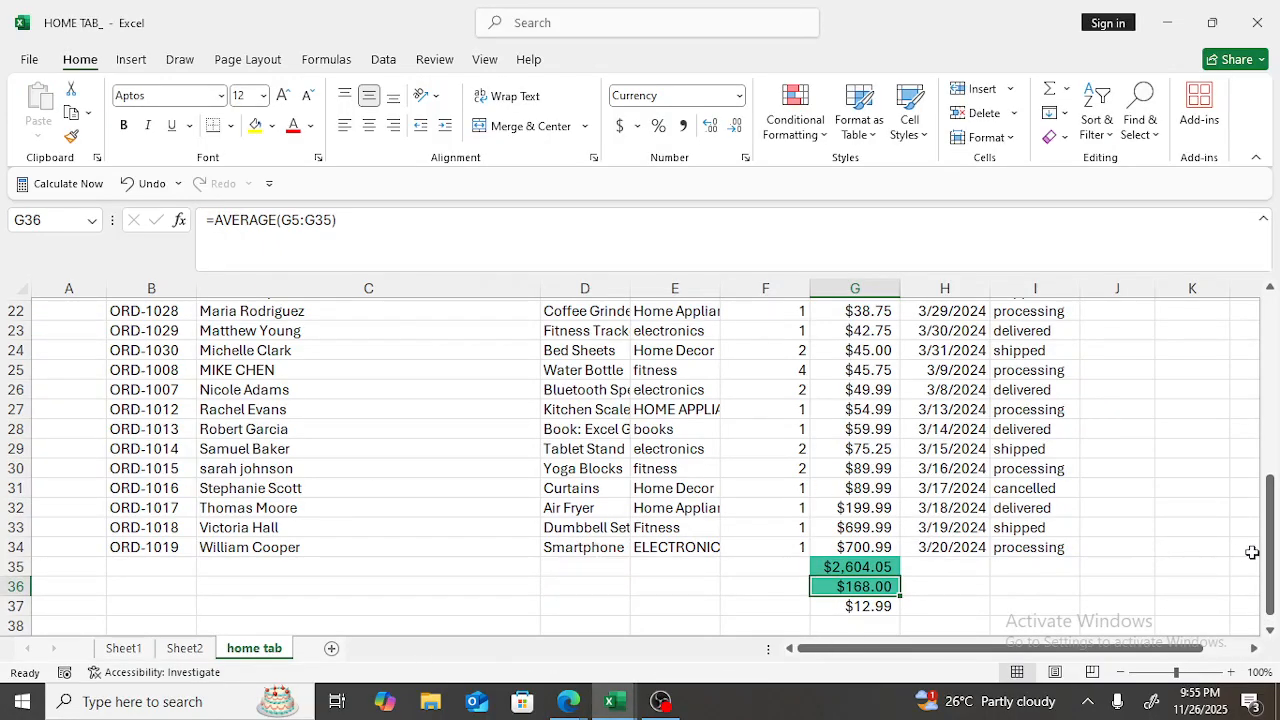
left_click_drag(1263, 325, 1263, 312)
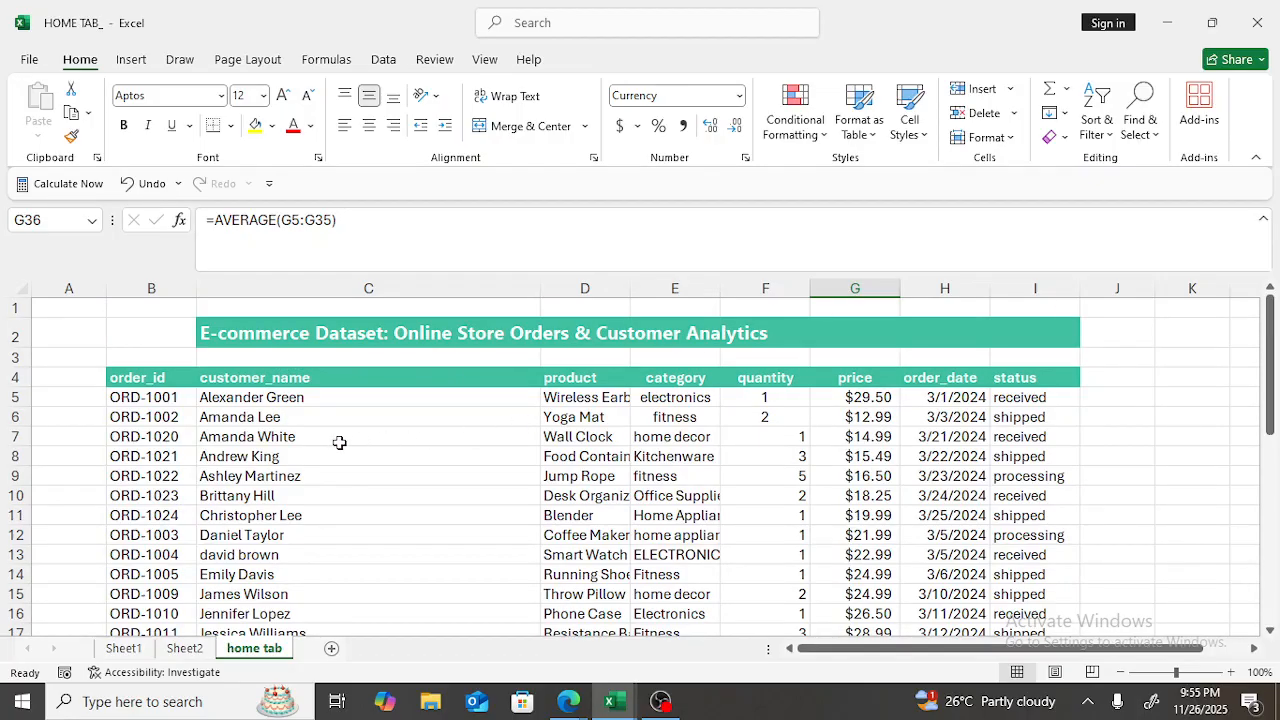
left_click(266, 400)
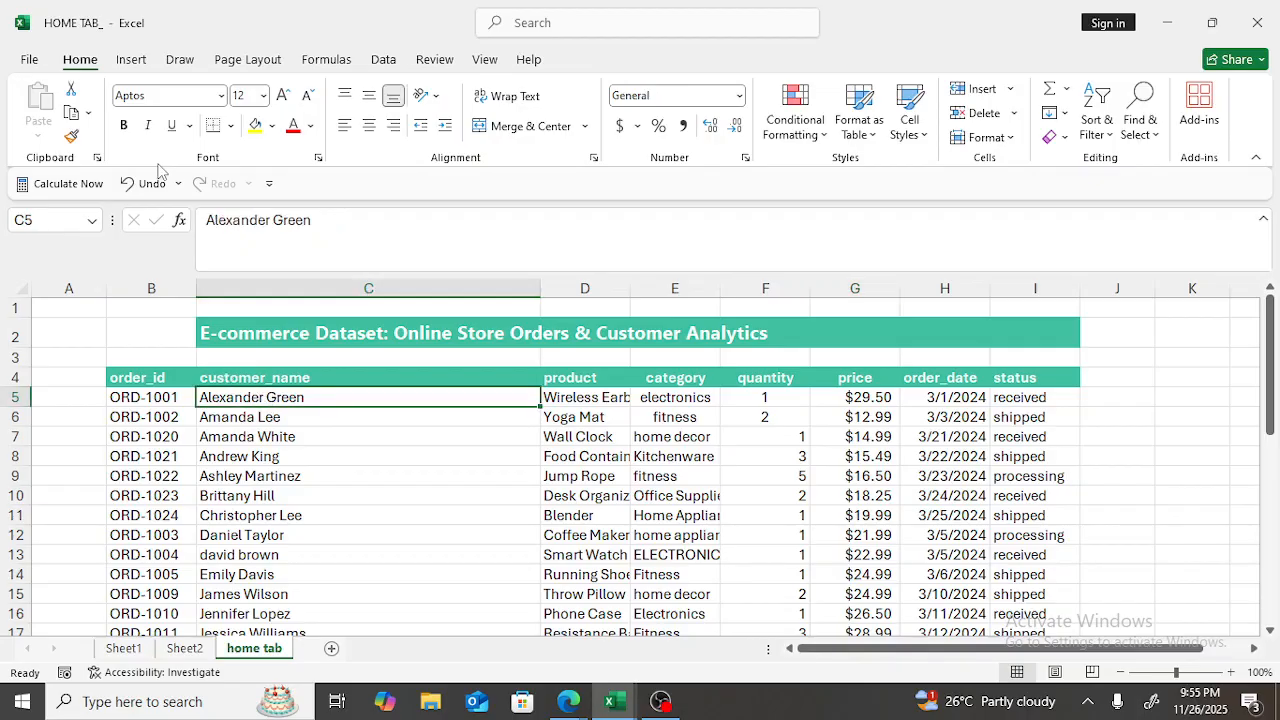
left_click(131, 60)
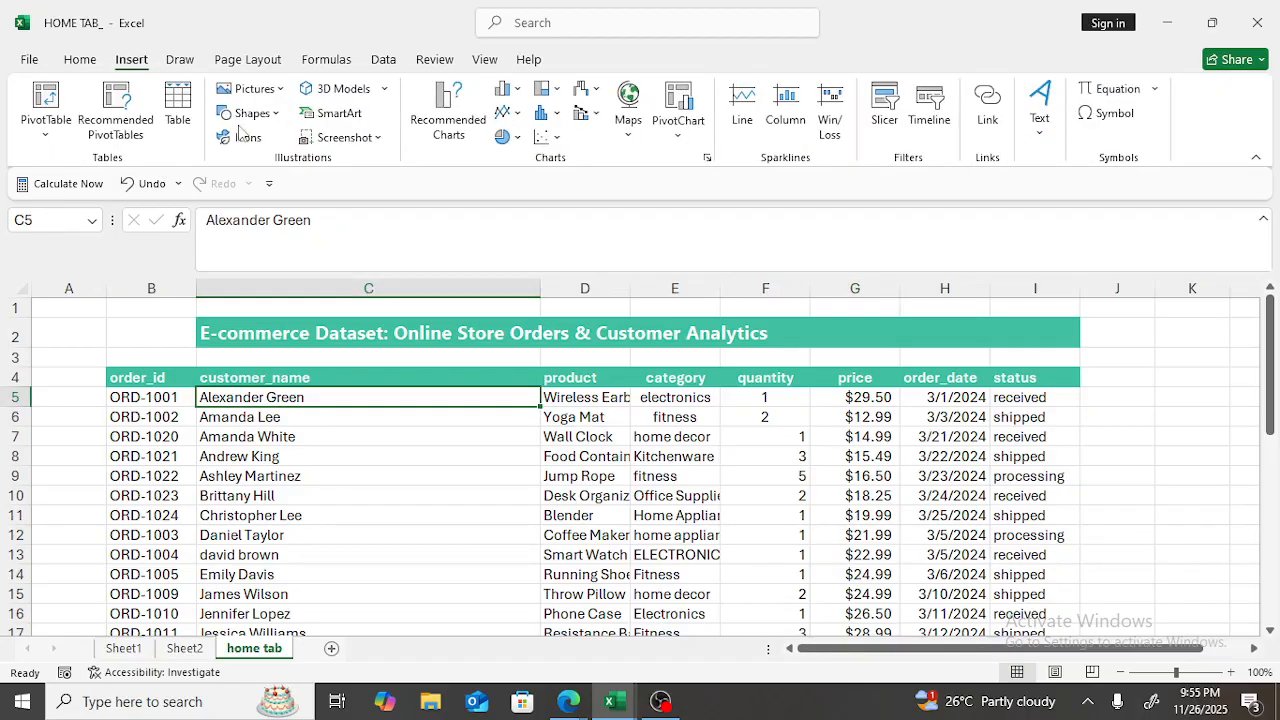
left_click(45, 100)
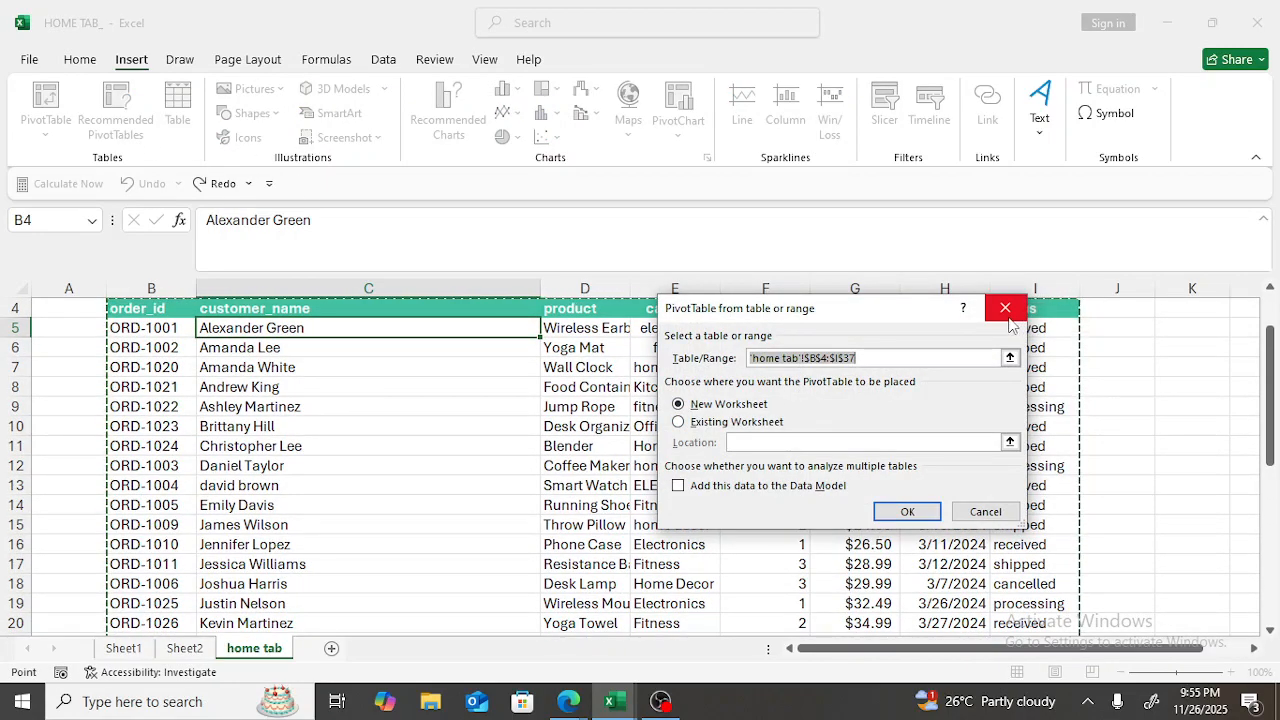
left_click(906, 514)
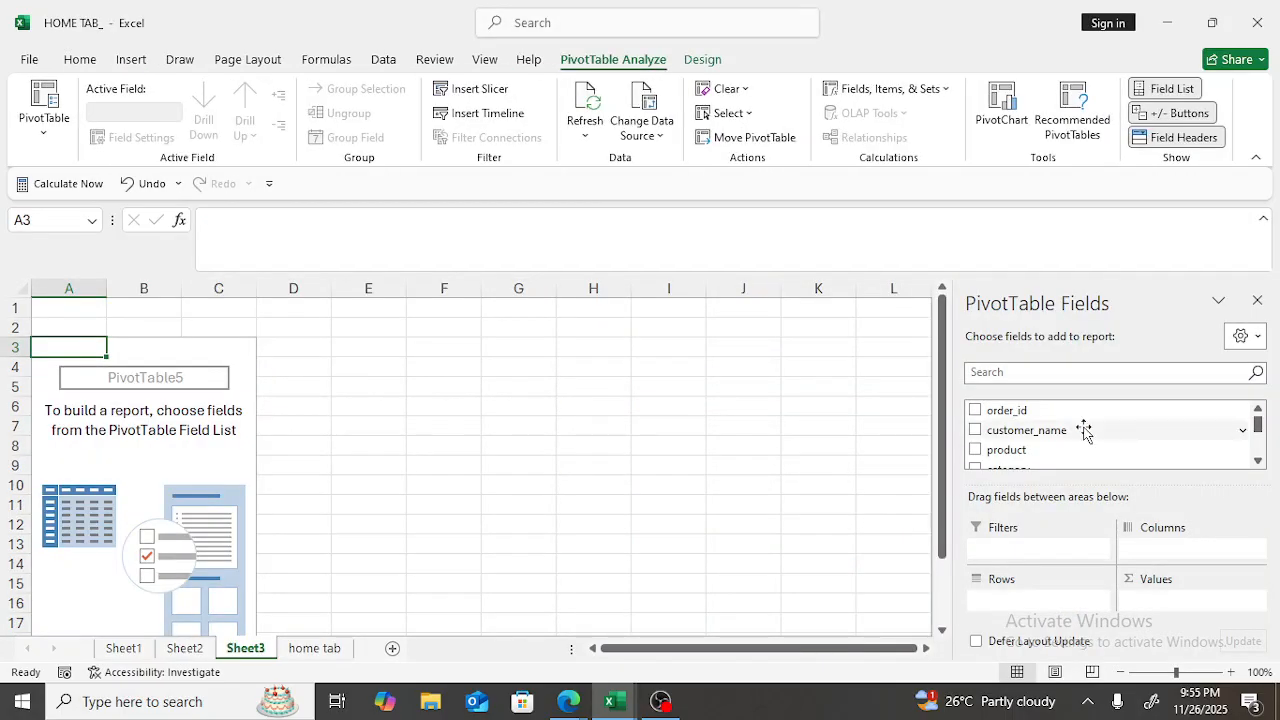
Step: Add customer_name to the rows and product to the values of the e-commerce PivotTable
left_click(975, 430)
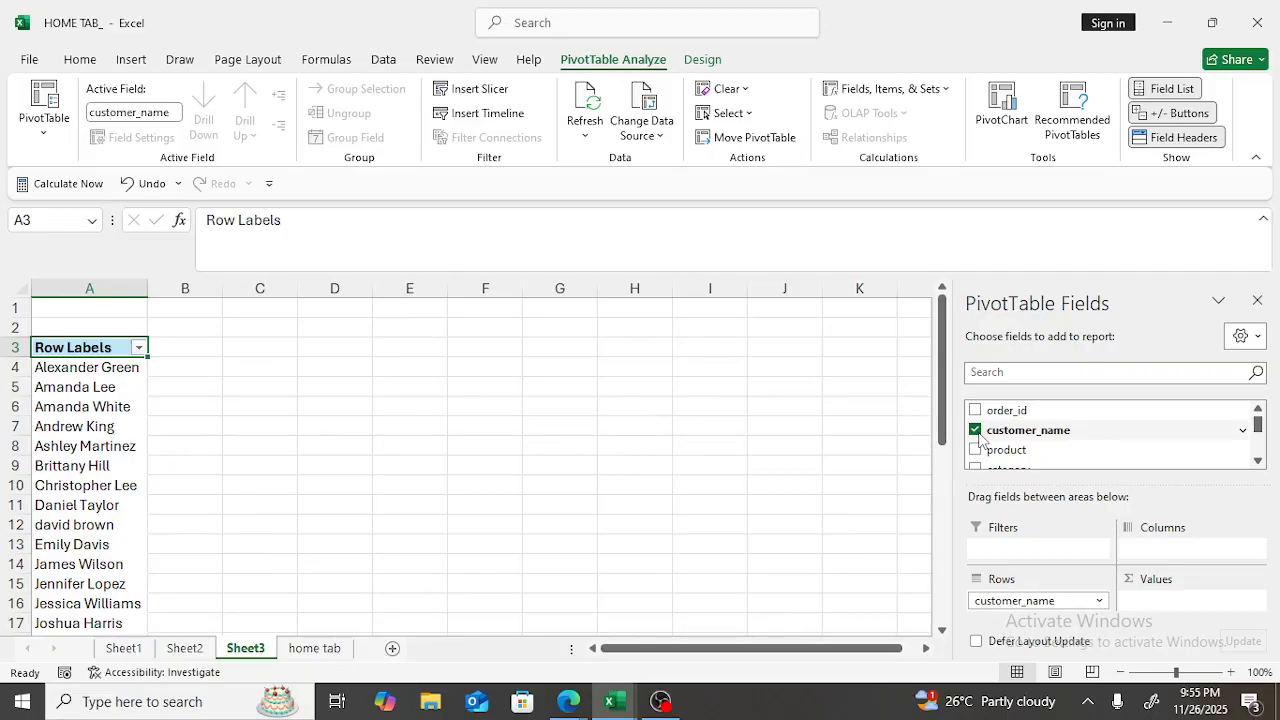
left_click_drag(1258, 429, 1258, 452)
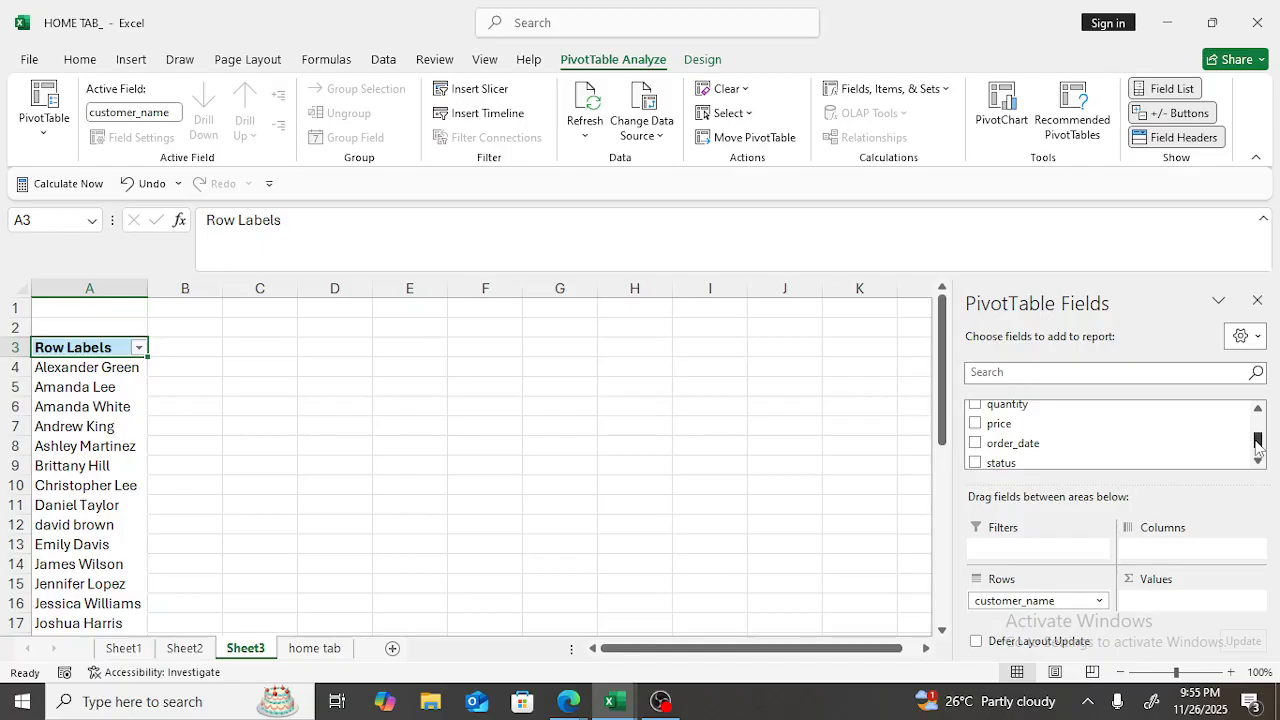
left_click(1258, 461)
scroll(1258, 450, "up", 2)
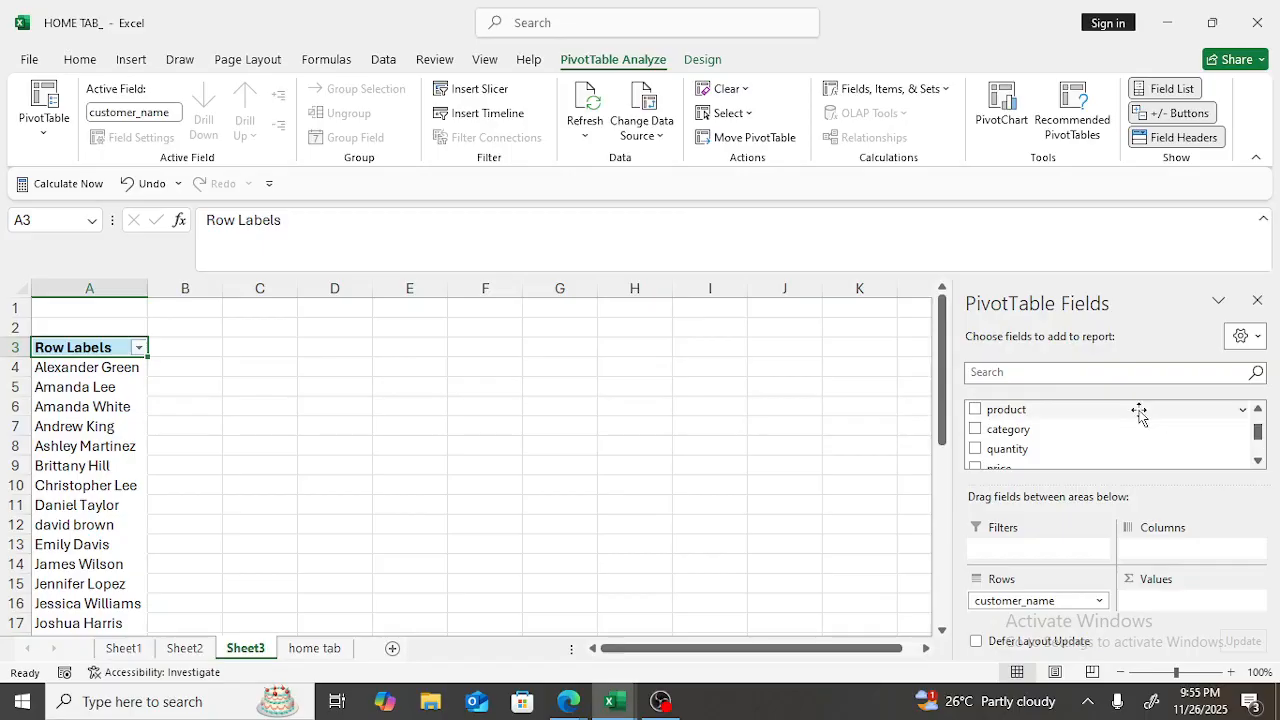
left_click_drag(1047, 410, 1185, 610)
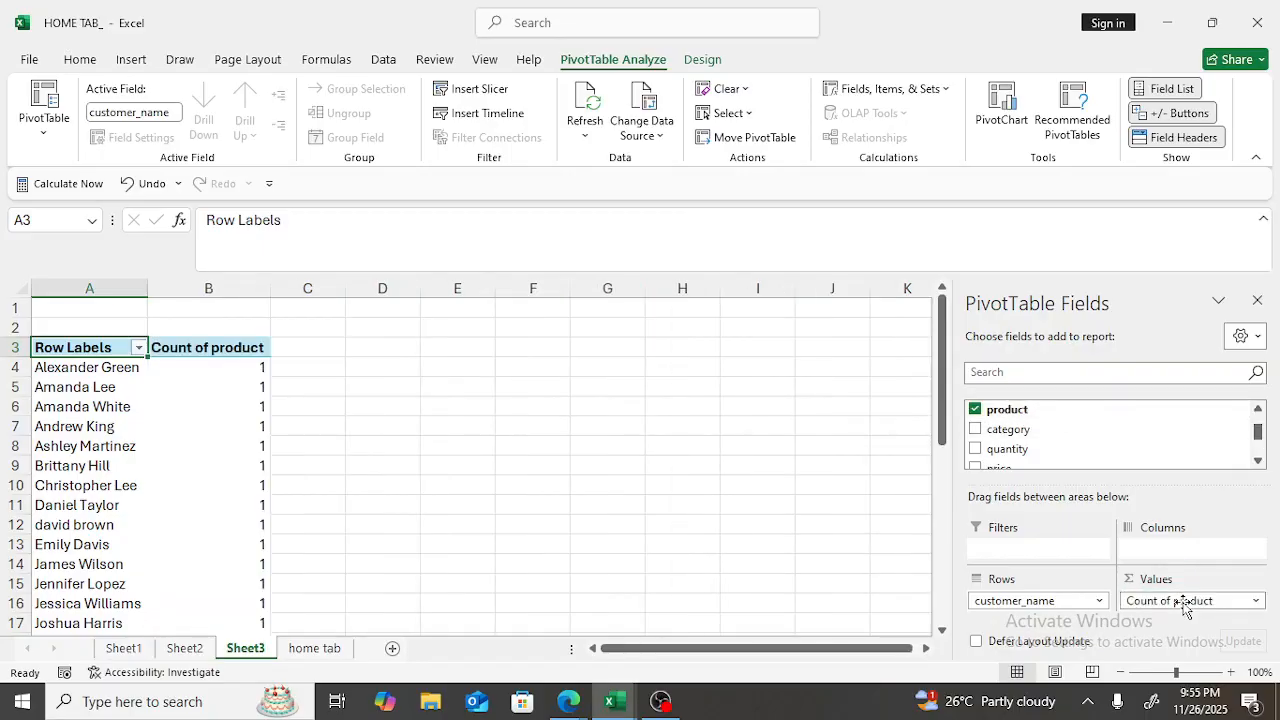
Step: Try summarizing the product values by Sum instead of Count, and undo the change
left_click(1258, 602)
left_click(1162, 580)
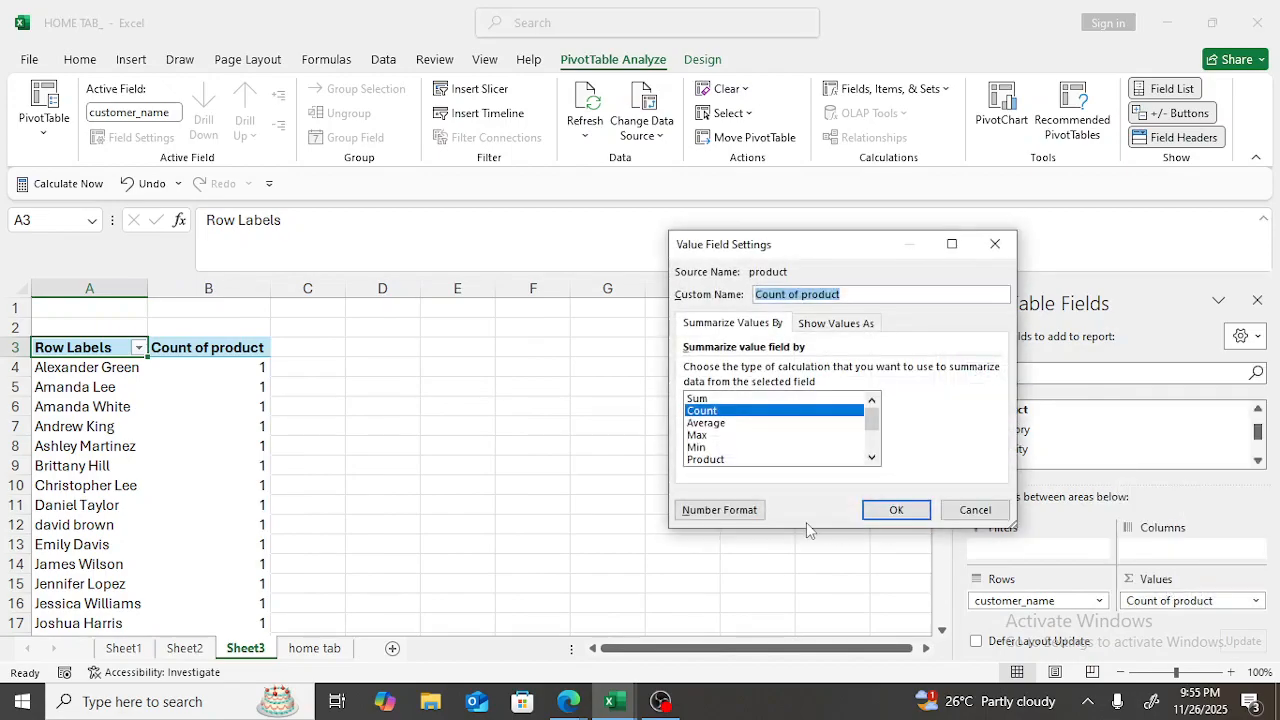
left_click(697, 399)
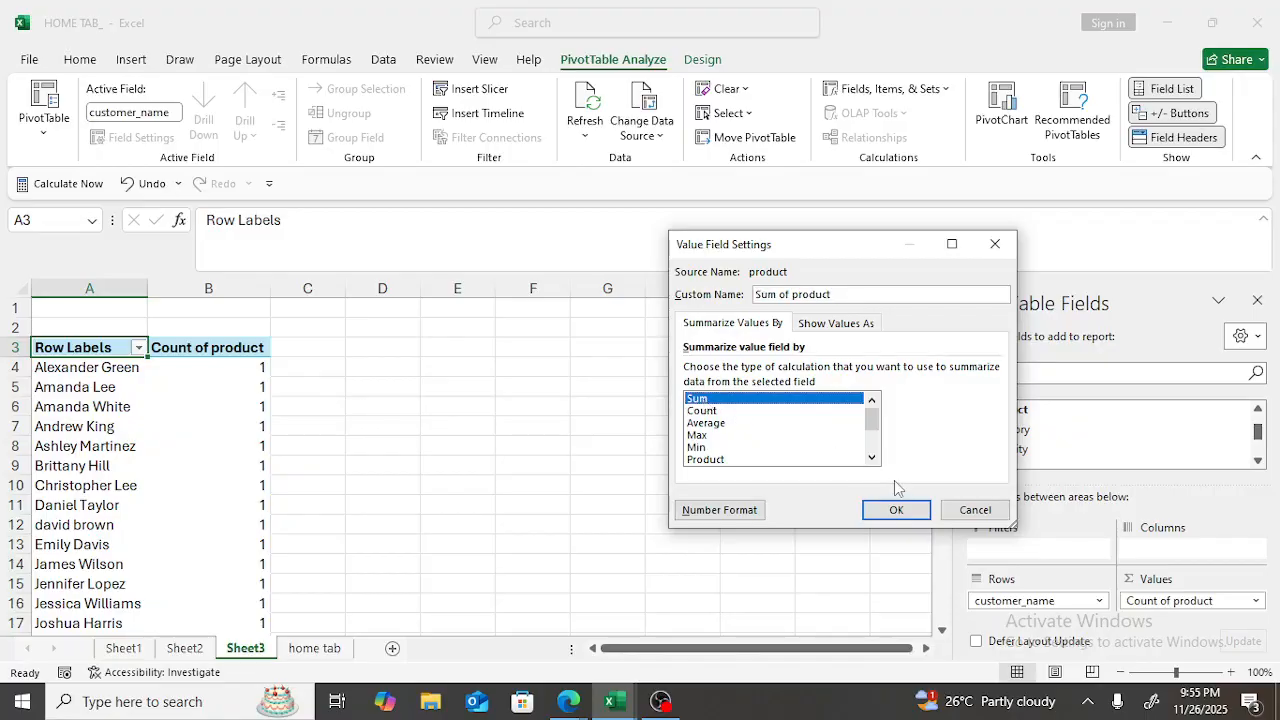
left_click(893, 509)
left_click(896, 520)
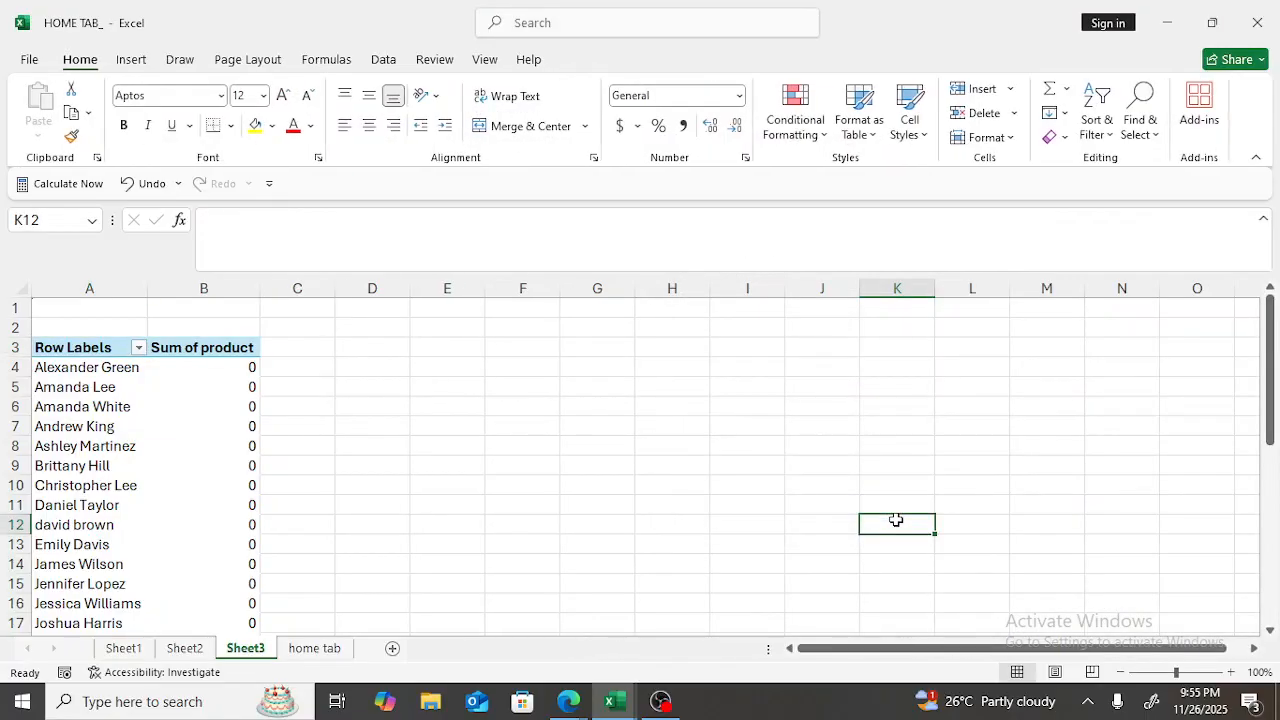
left_click(126, 184)
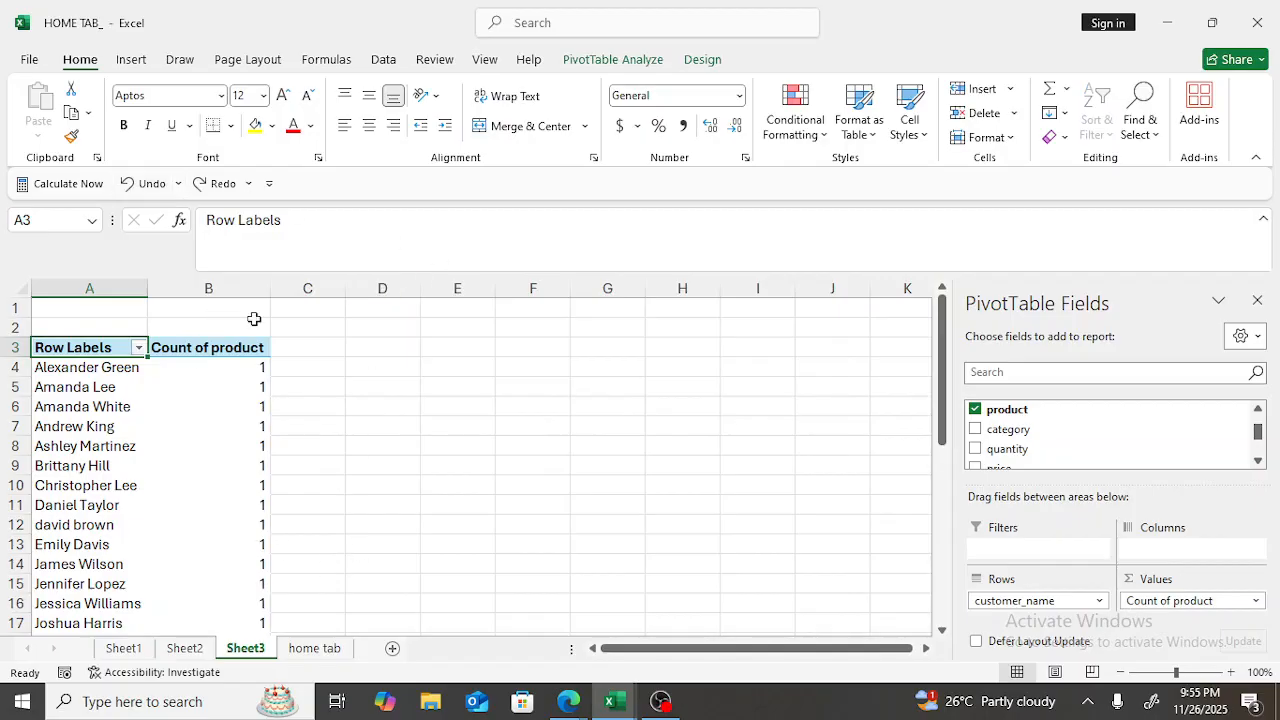
Step: Remove the product count and customer_name fields from the e-commerce PivotTable
left_click_drag(1165, 600, 704, 410)
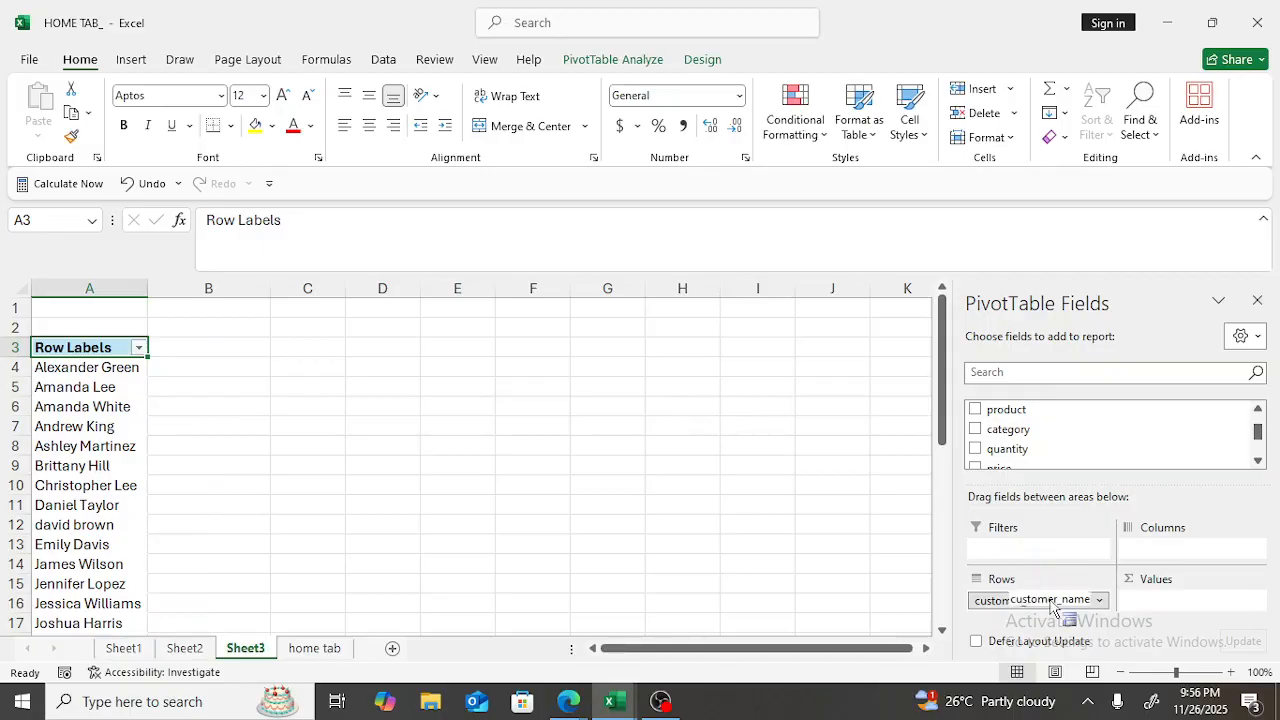
left_click_drag(1057, 601, 728, 459)
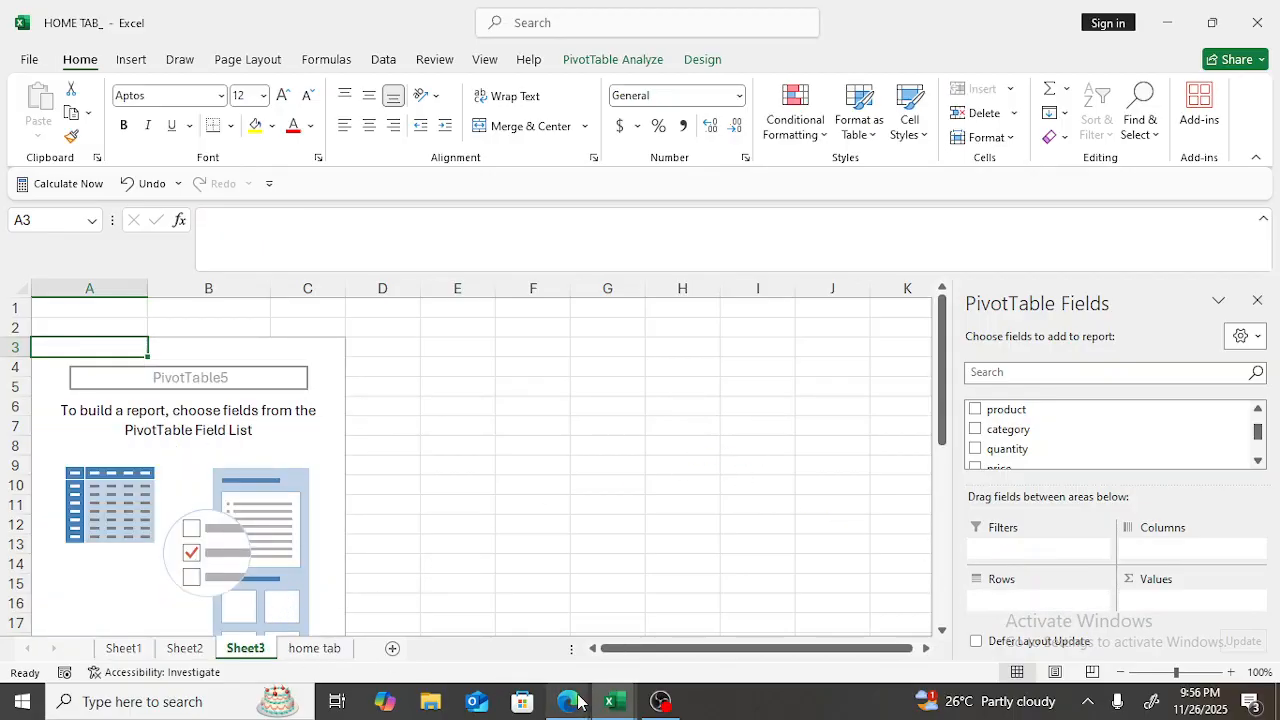
mouse_move(605, 692)
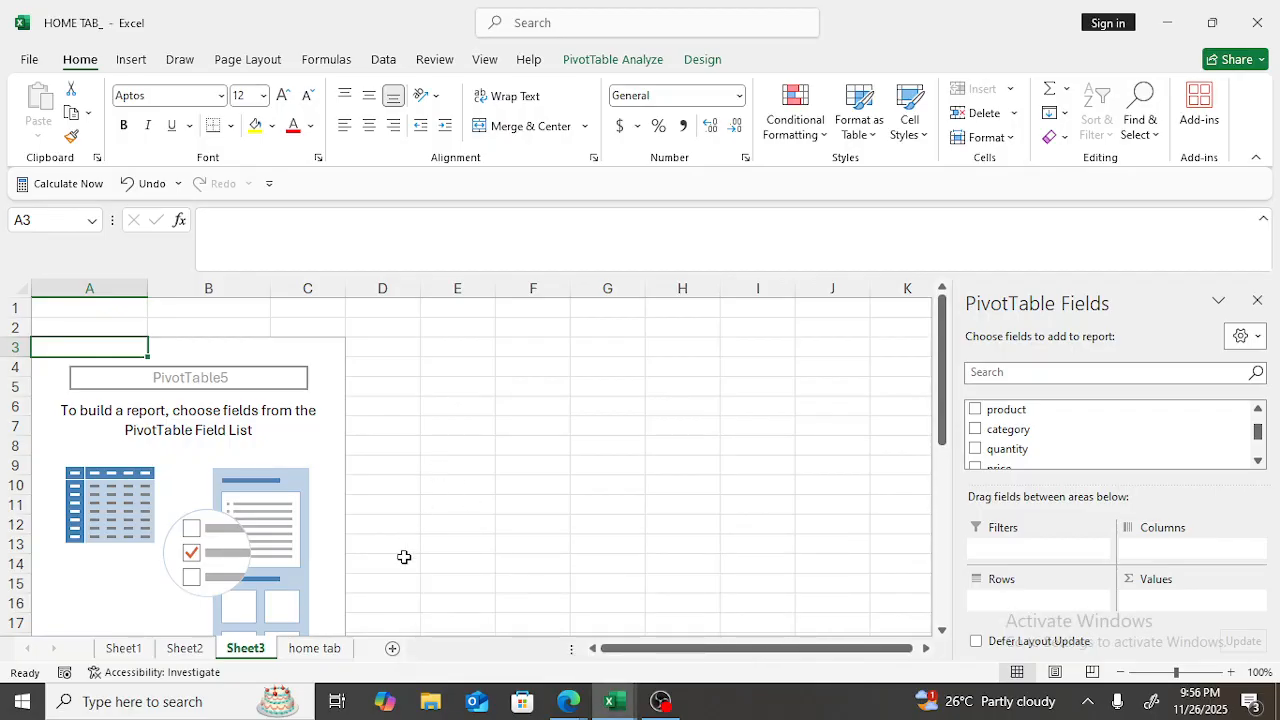
Step: Open the home tab sheet and select the e-commerce orders from the header row through row 11 (B4:I11)
left_click(303, 648)
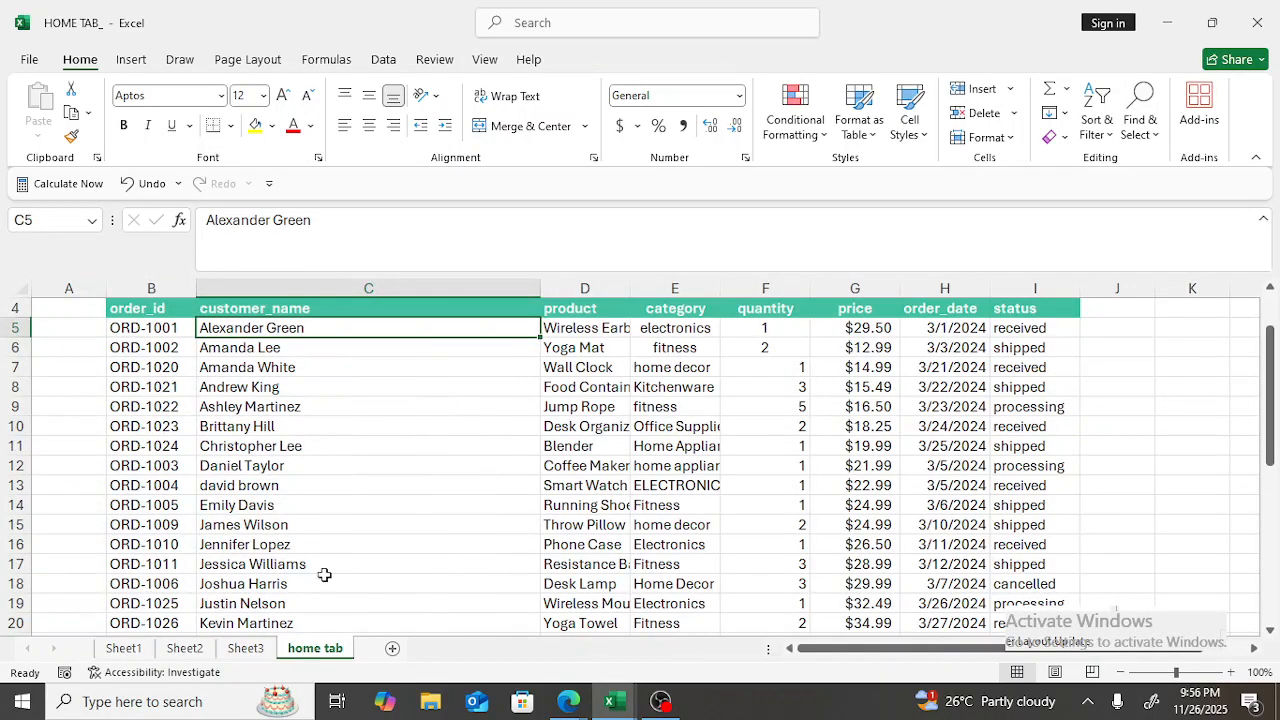
left_click_drag(116, 301, 1046, 450)
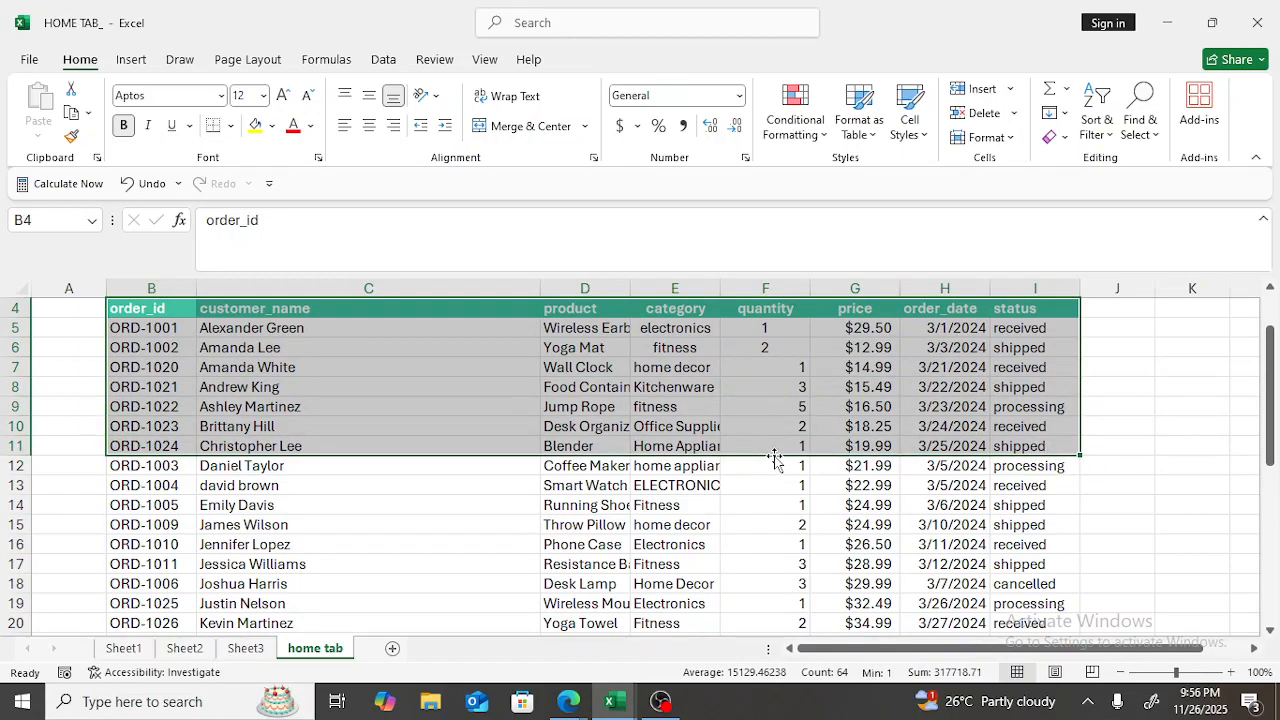
mouse_move(603, 698)
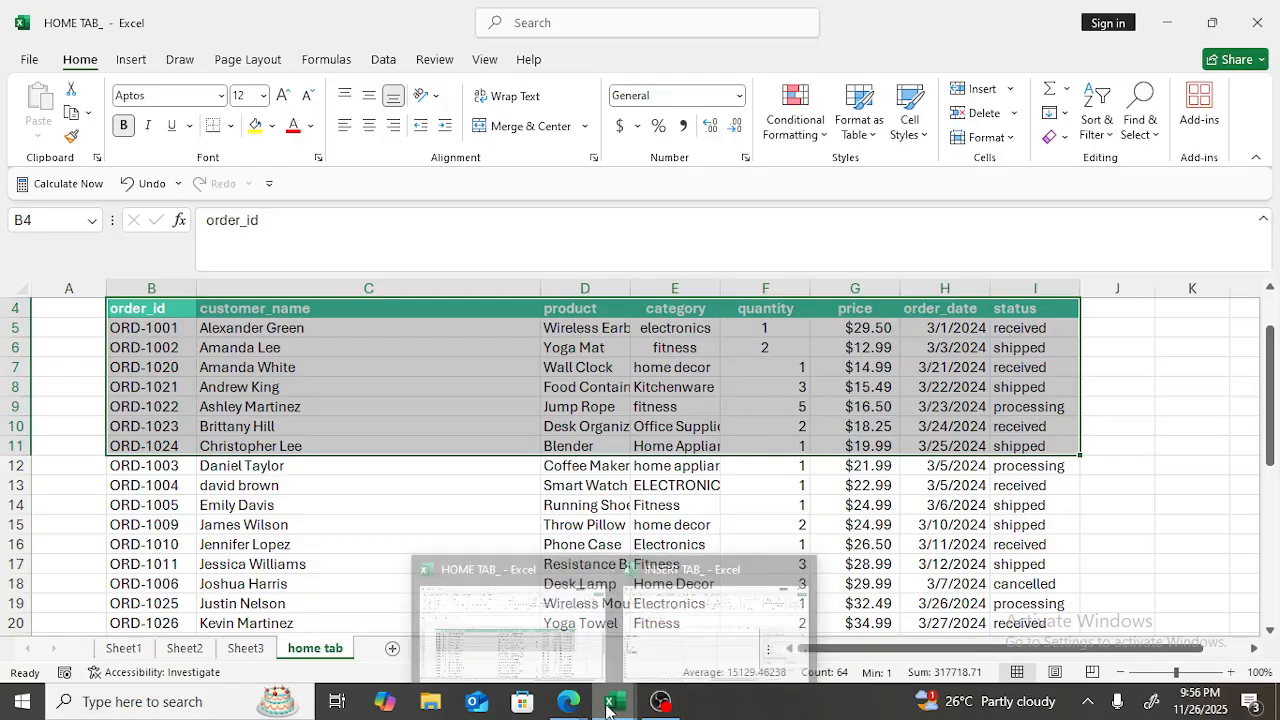
left_click(540, 600)
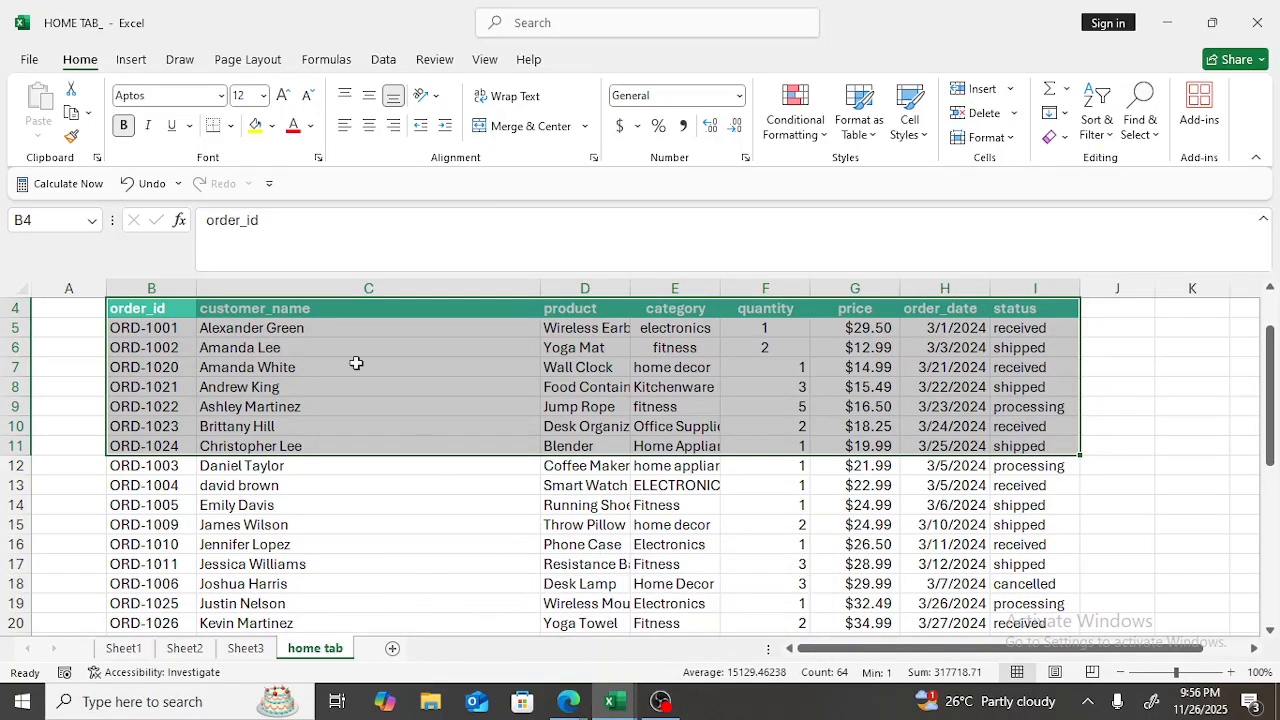
Step: View the Sales_Rep PivotTable in the INSERT TAB_ workbook, and switch to Google Meet to check the raised hands
mouse_move(618, 706)
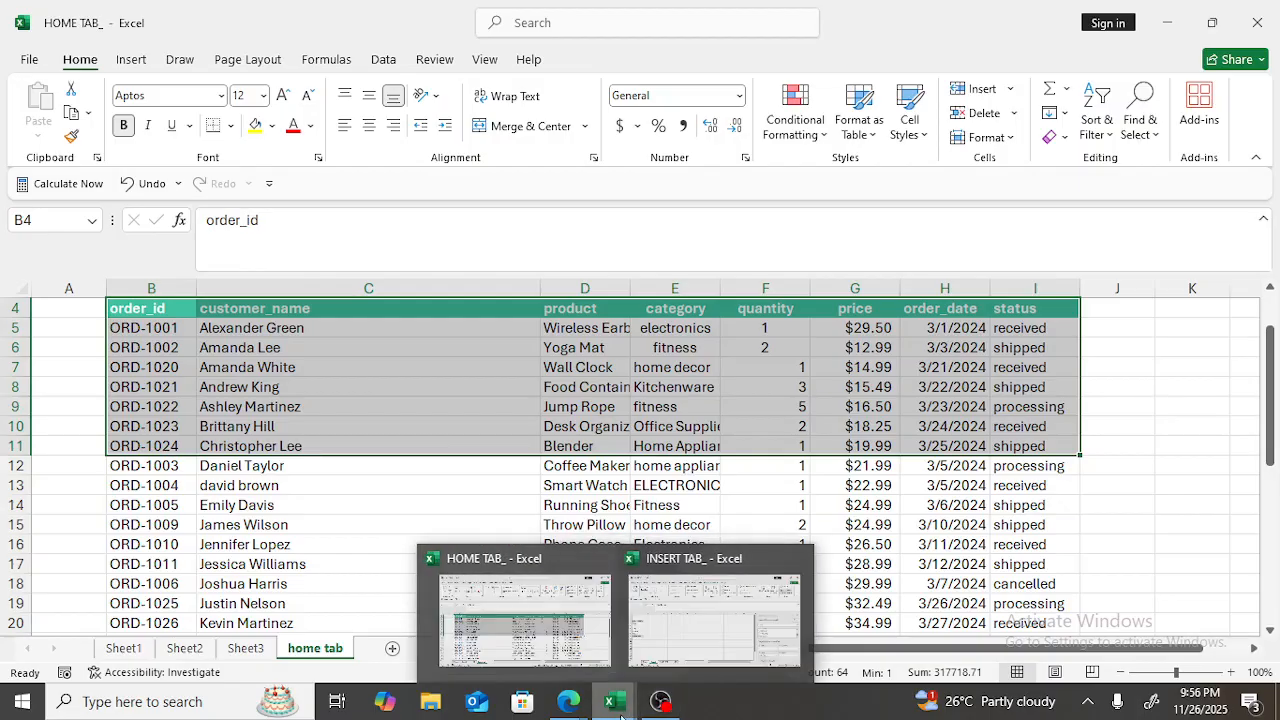
left_click(716, 615)
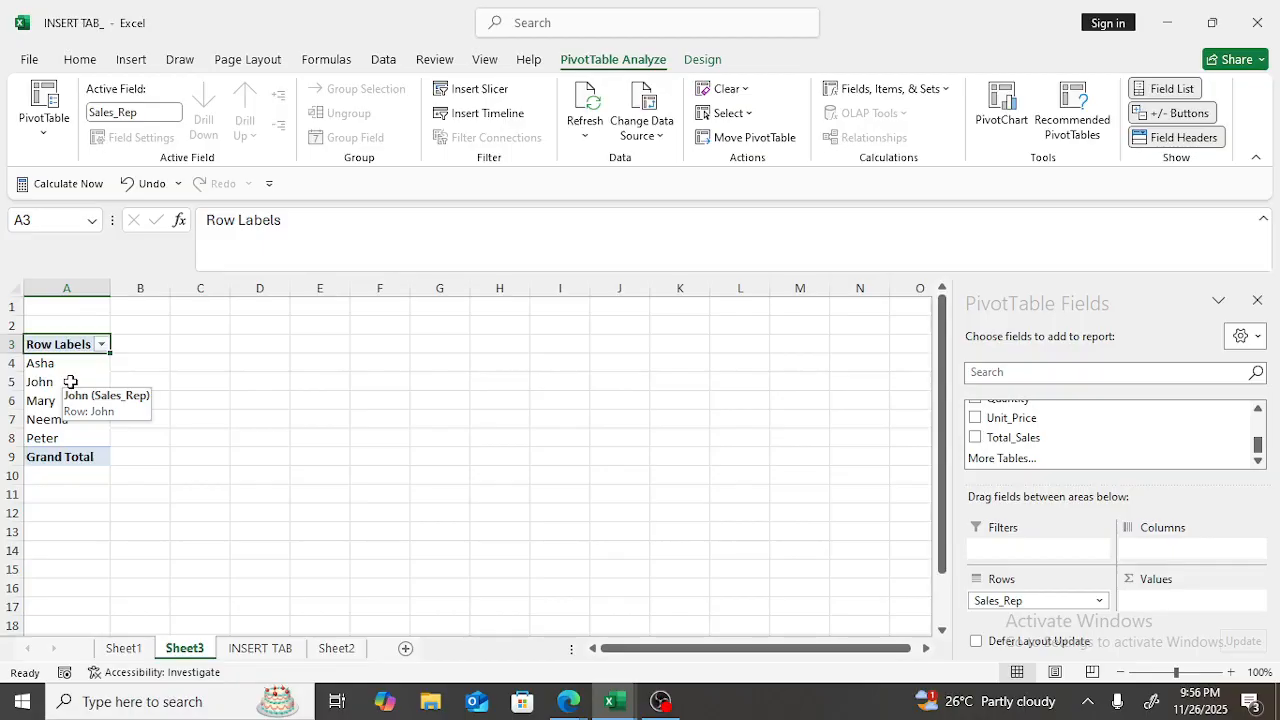
mouse_move(568, 701)
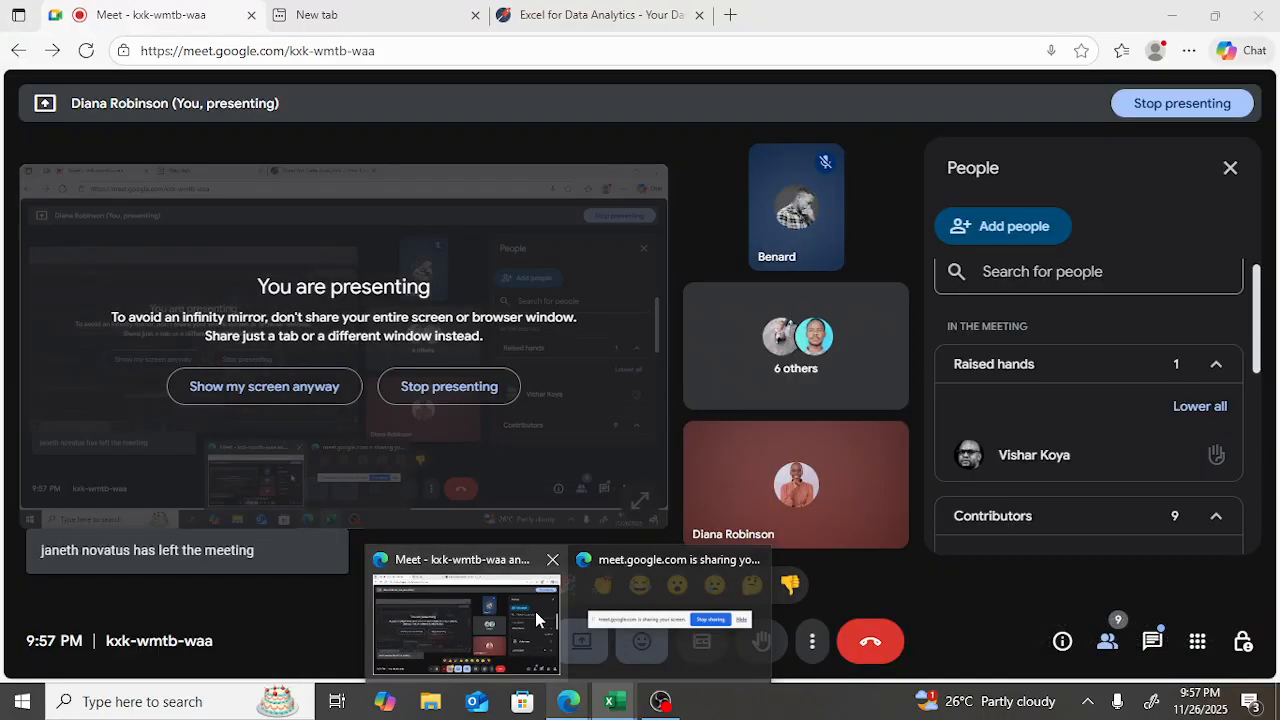
left_click(536, 616)
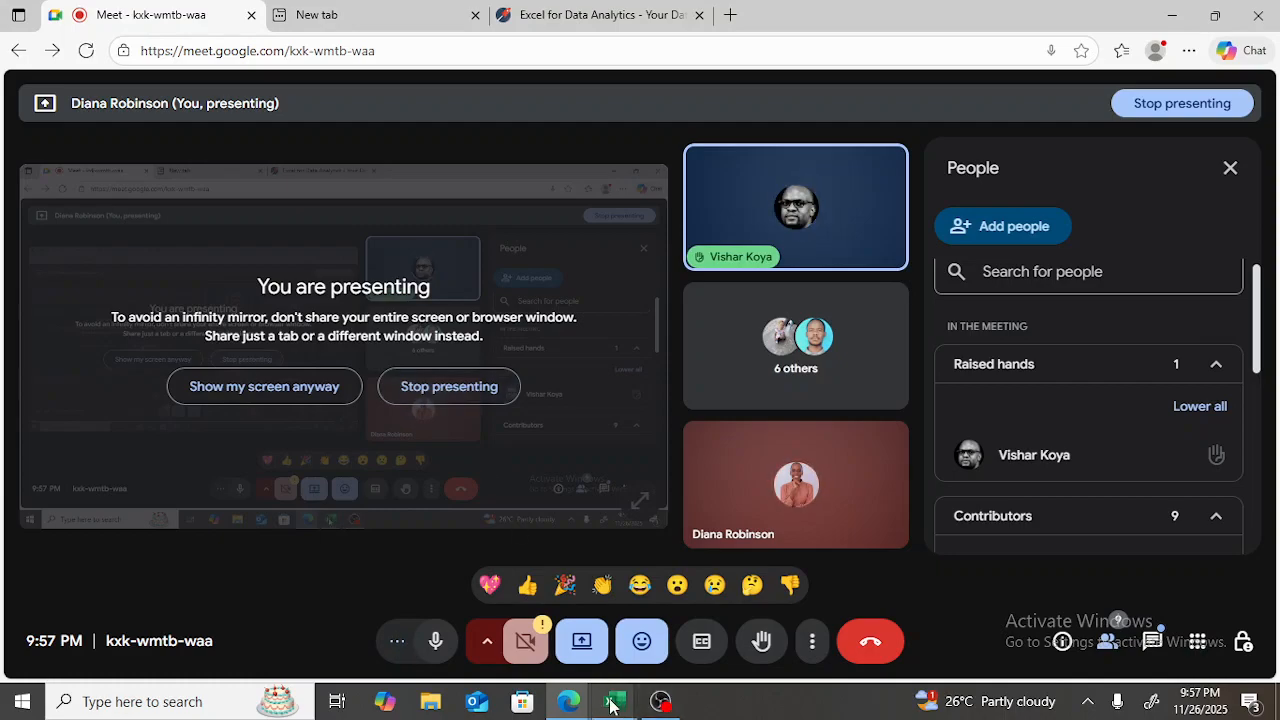
Step: Return to the INSERT TAB_ workbook and view the Accessories Sales Analysis table on the INSERT TAB sheet from its heading
mouse_move(614, 701)
left_click(709, 626)
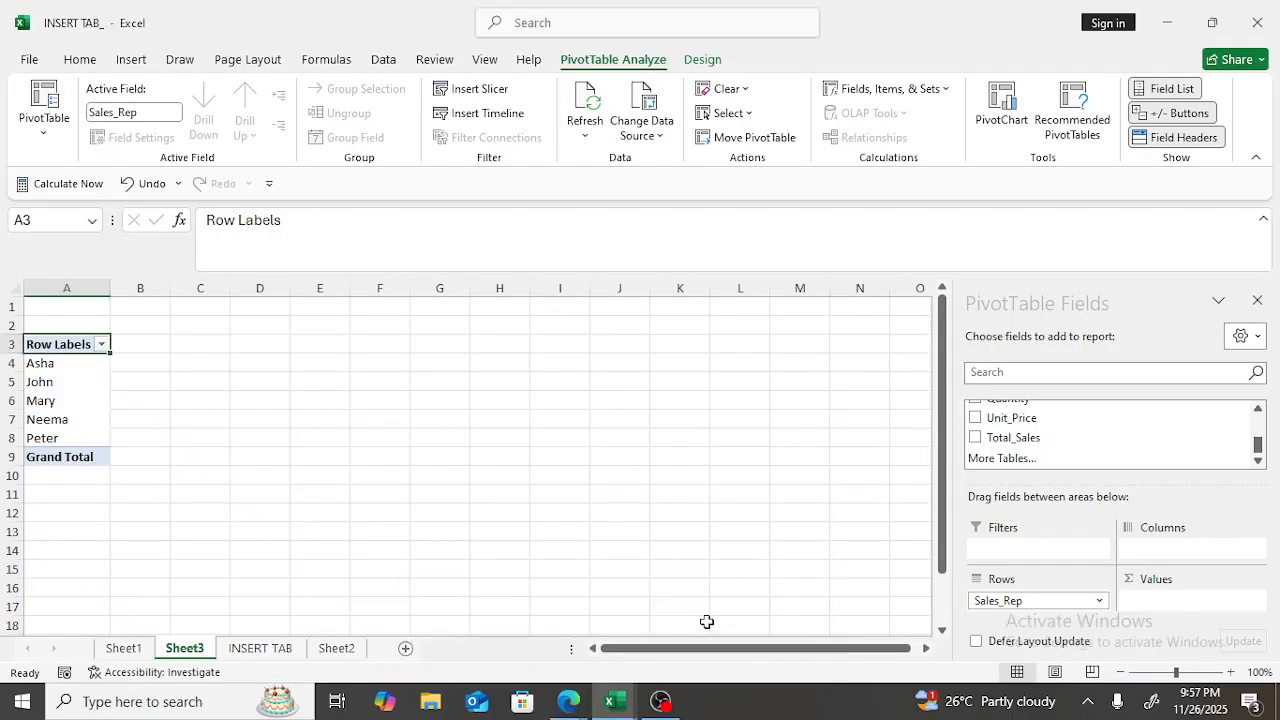
left_click(261, 648)
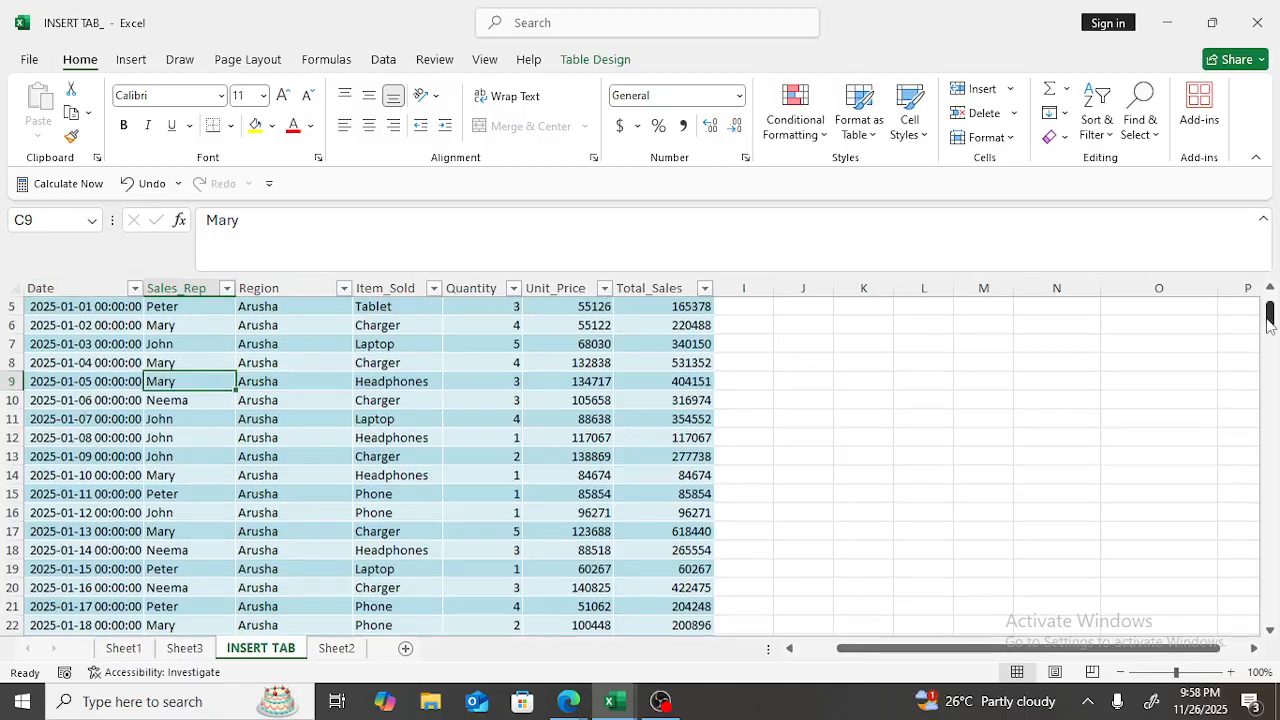
left_click_drag(1272, 326, 1270, 312)
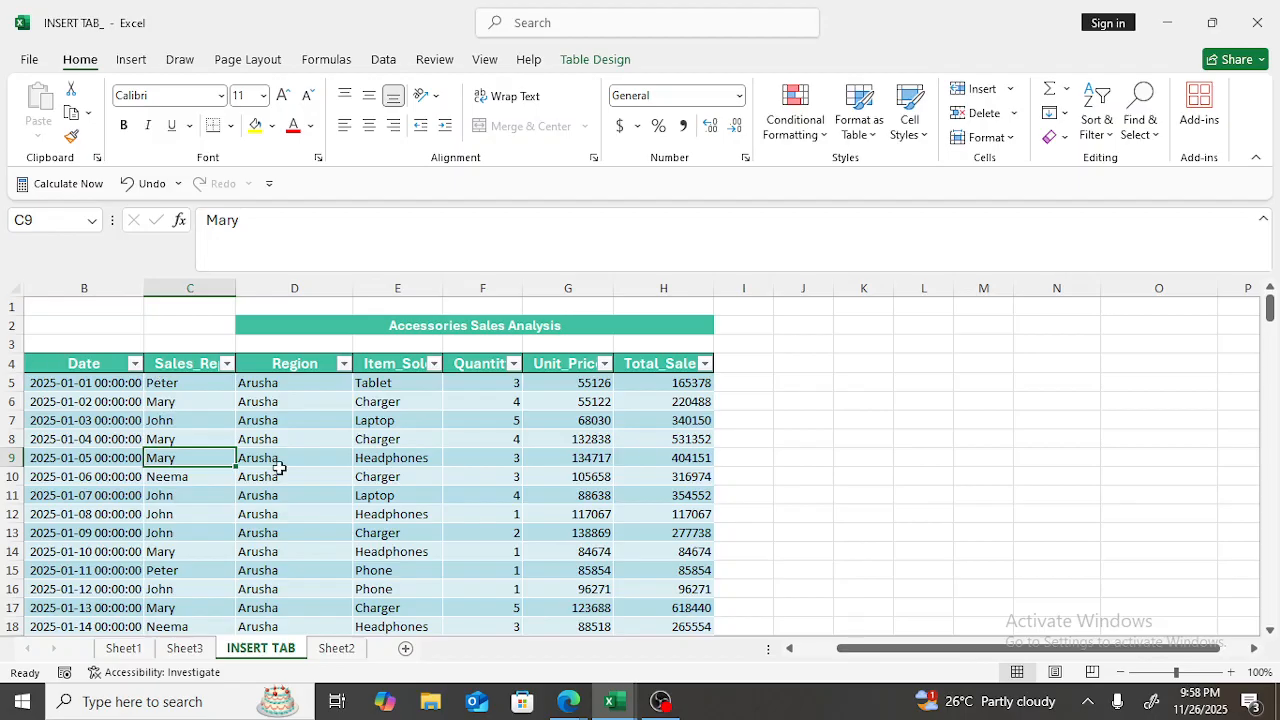
Step: Switch to Google Meet, stop presenting the screen, and check the in-call messages
mouse_move(575, 708)
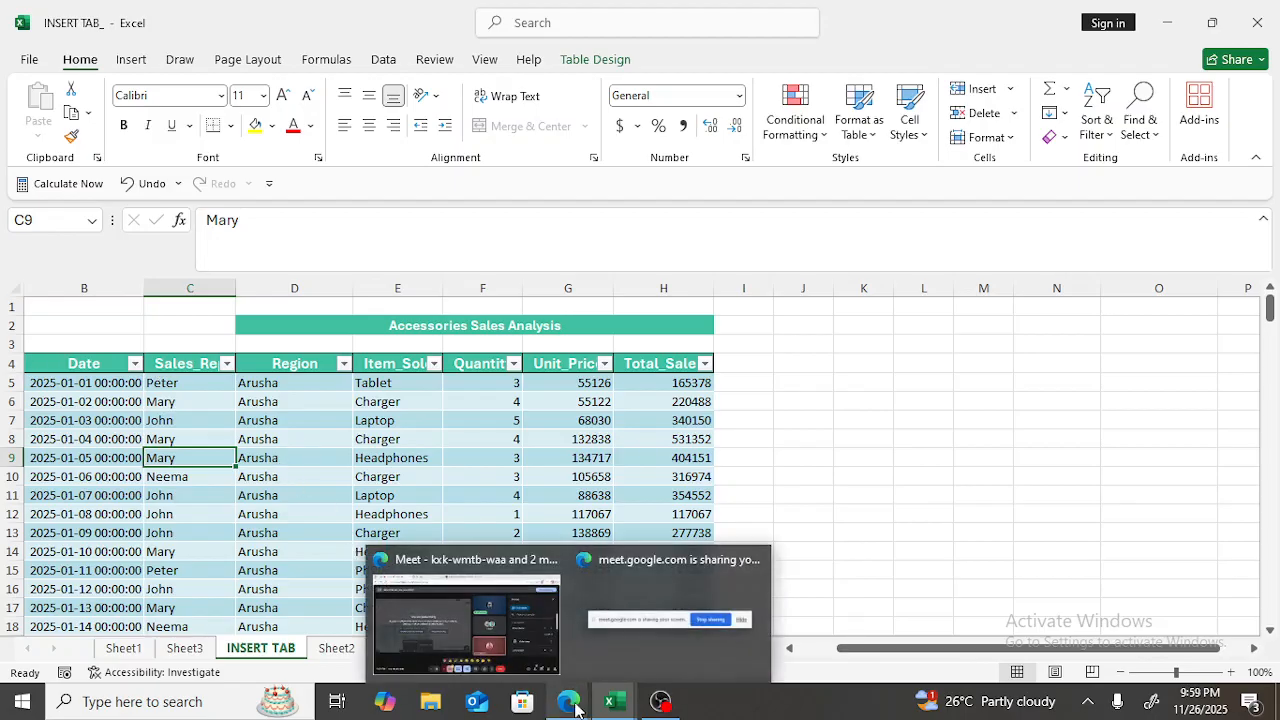
left_click(464, 616)
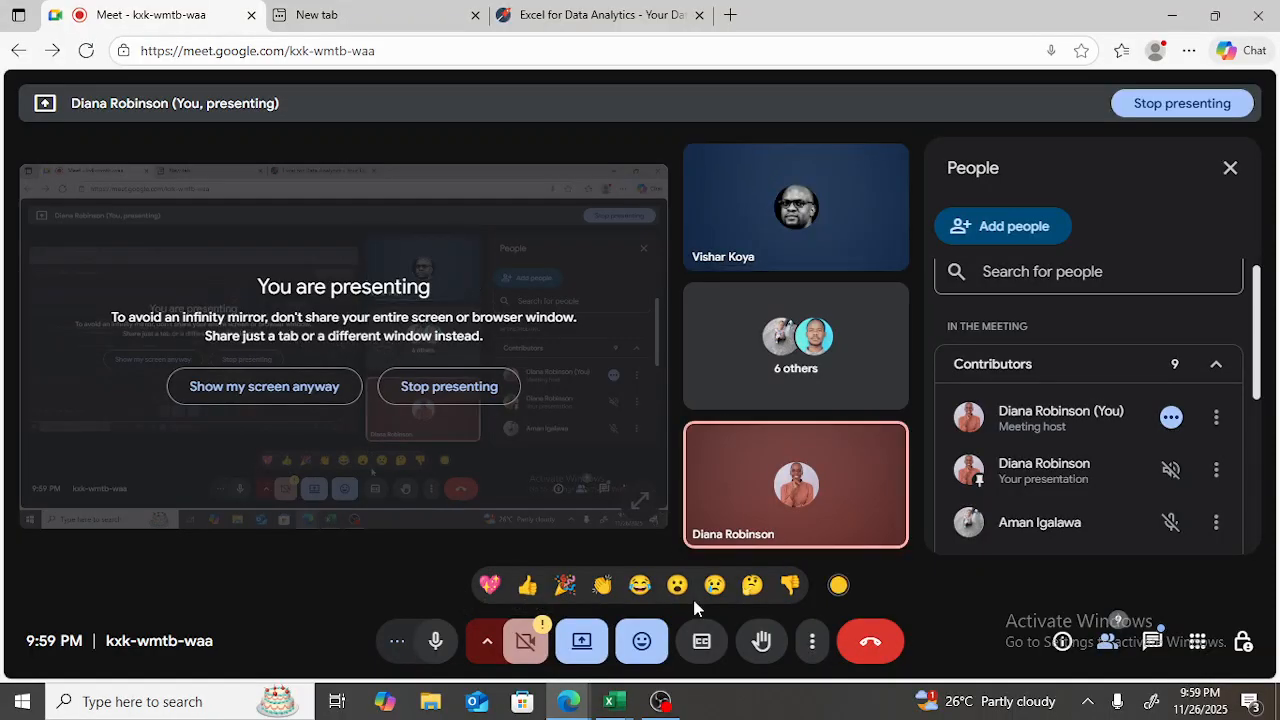
mouse_move(612, 701)
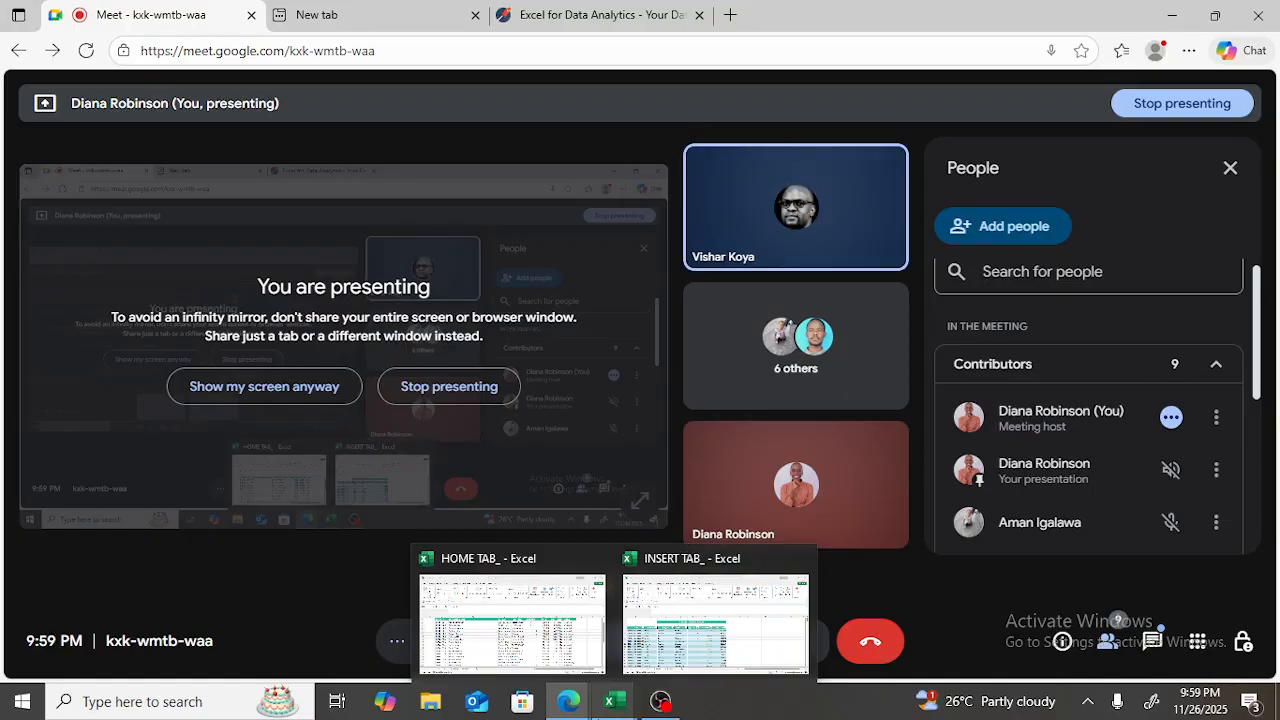
mouse_move(985, 702)
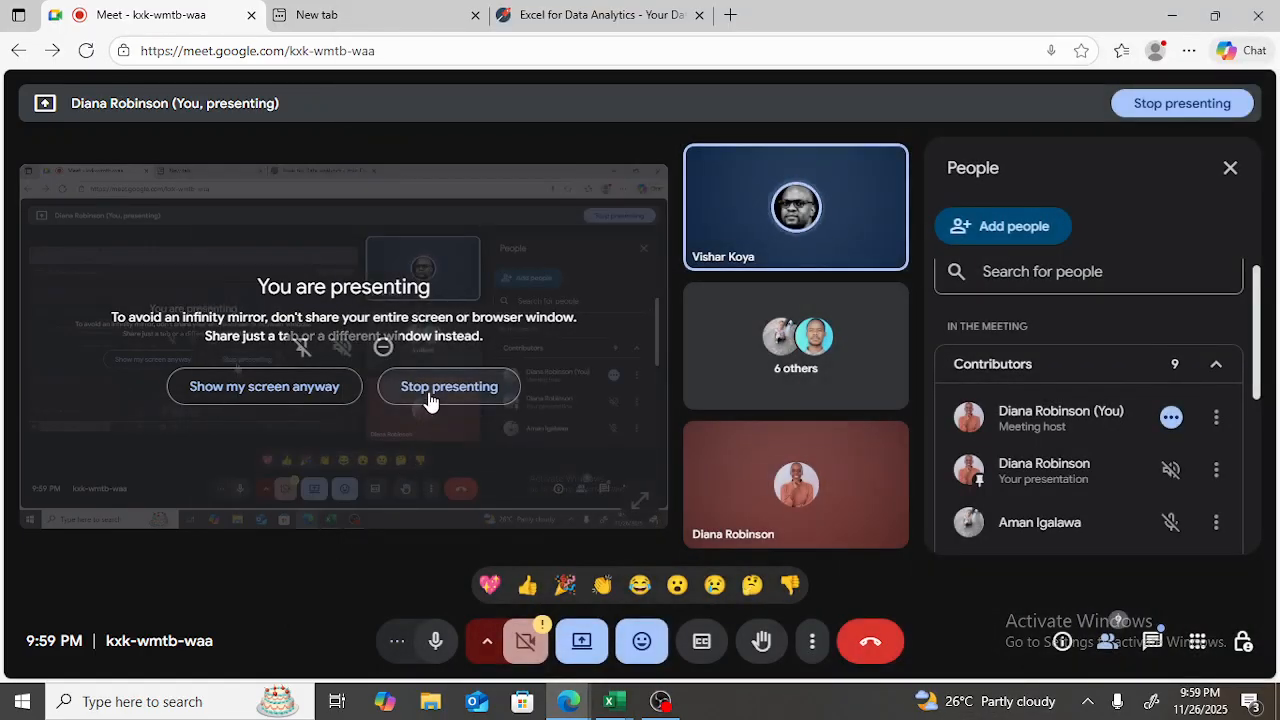
left_click(430, 390)
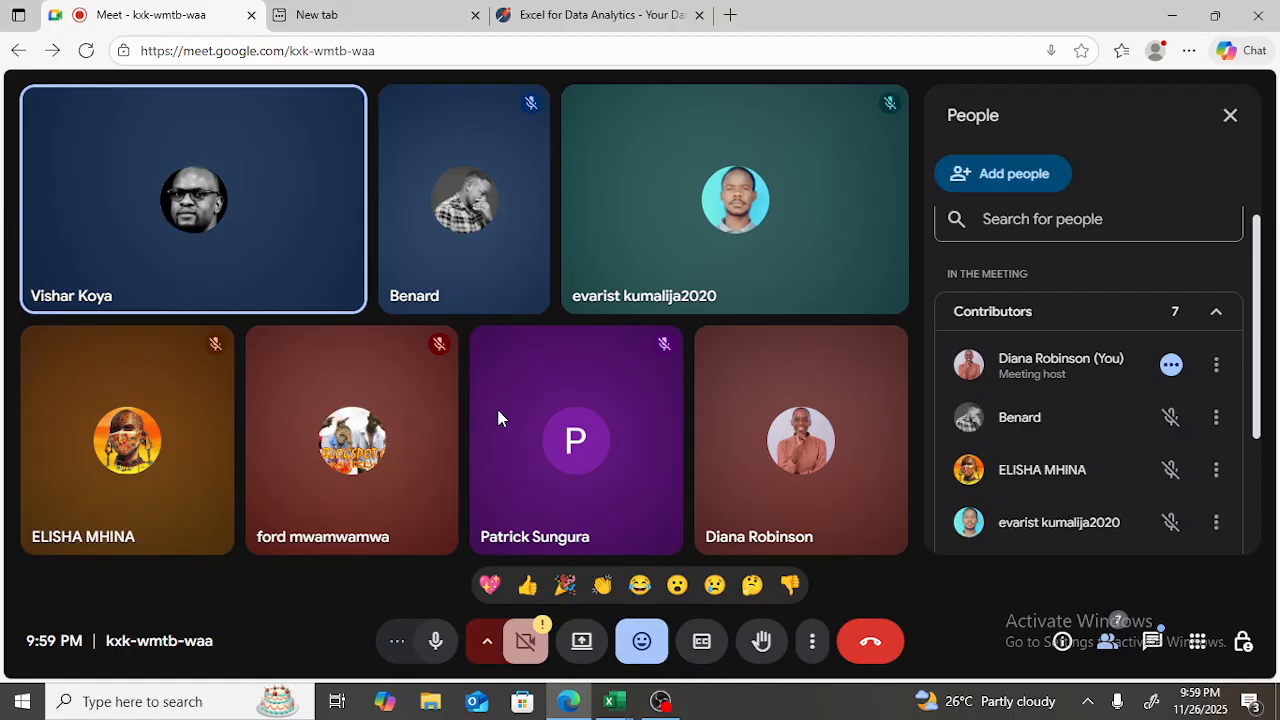
left_click(1151, 641)
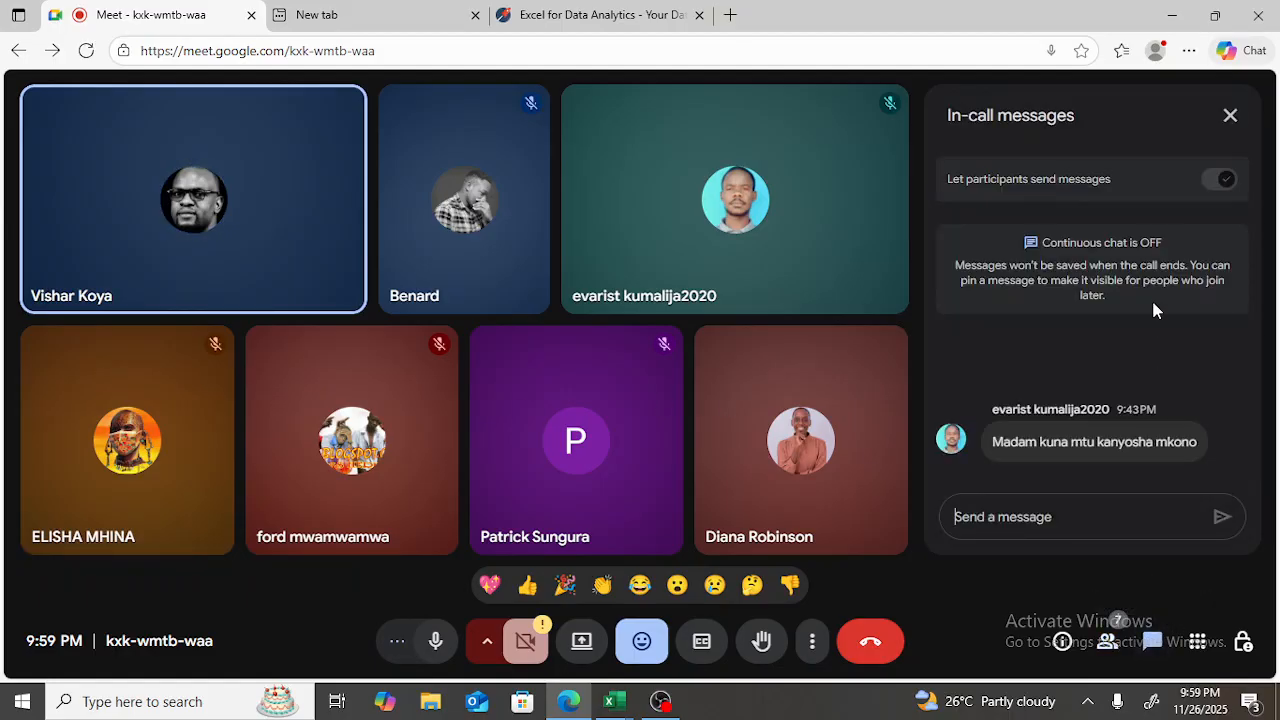
left_click(1231, 117)
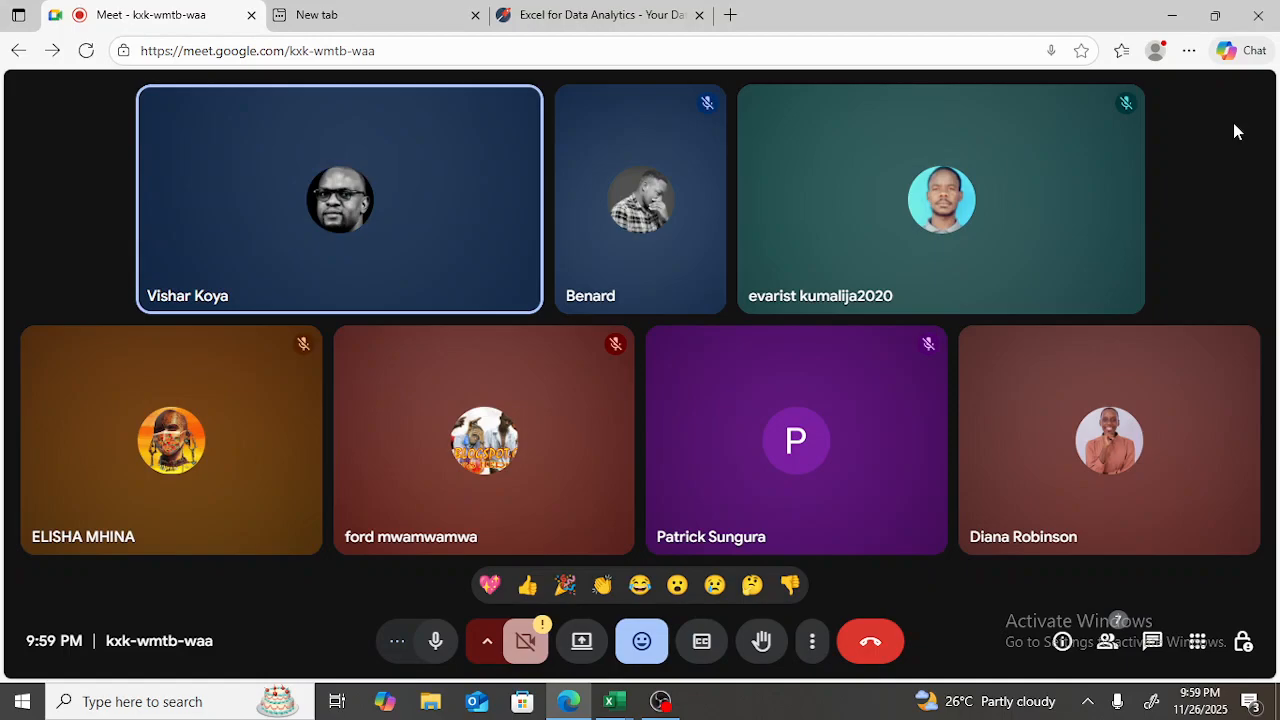
Step: Present the entire screen in the Google Meet call
left_click(600, 641)
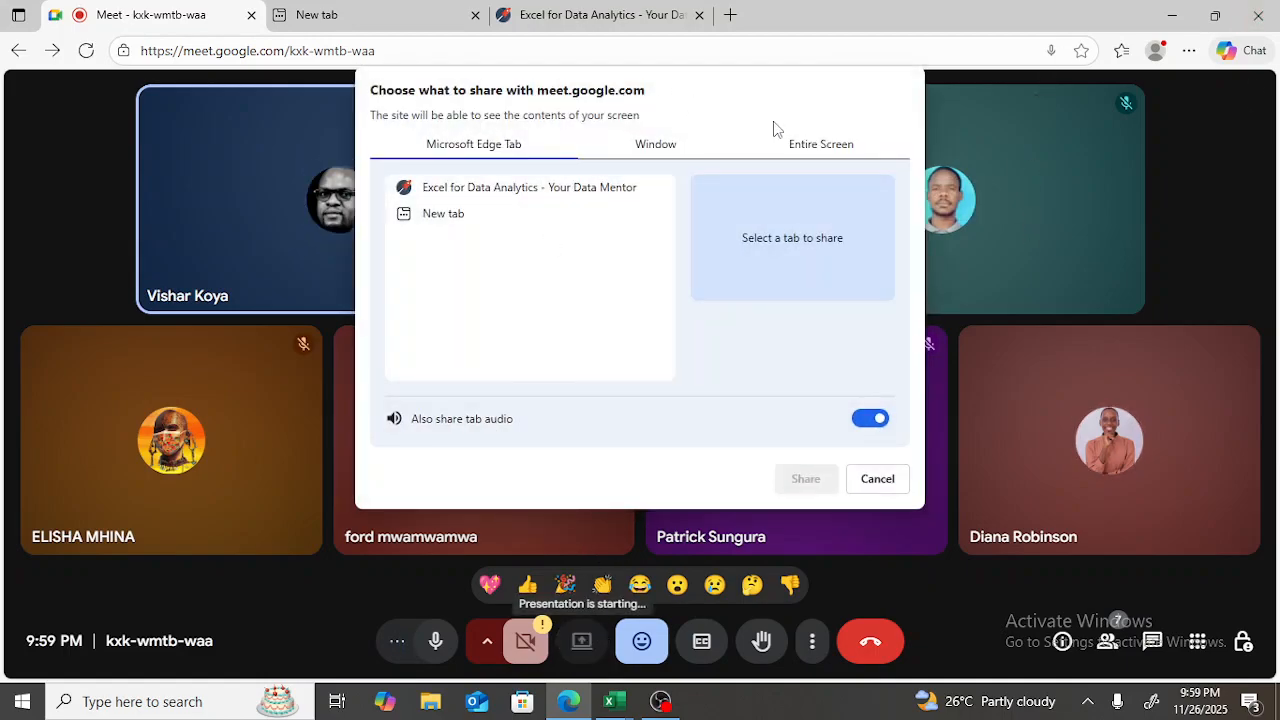
left_click(790, 146)
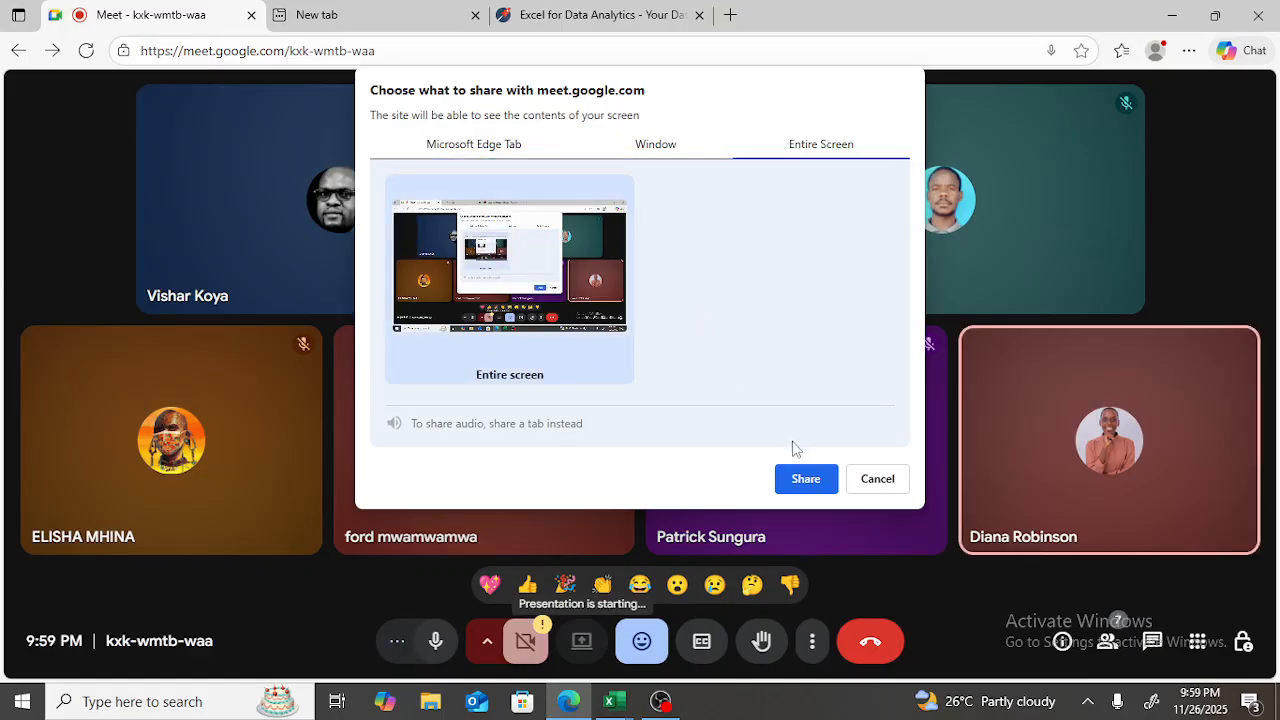
left_click(806, 479)
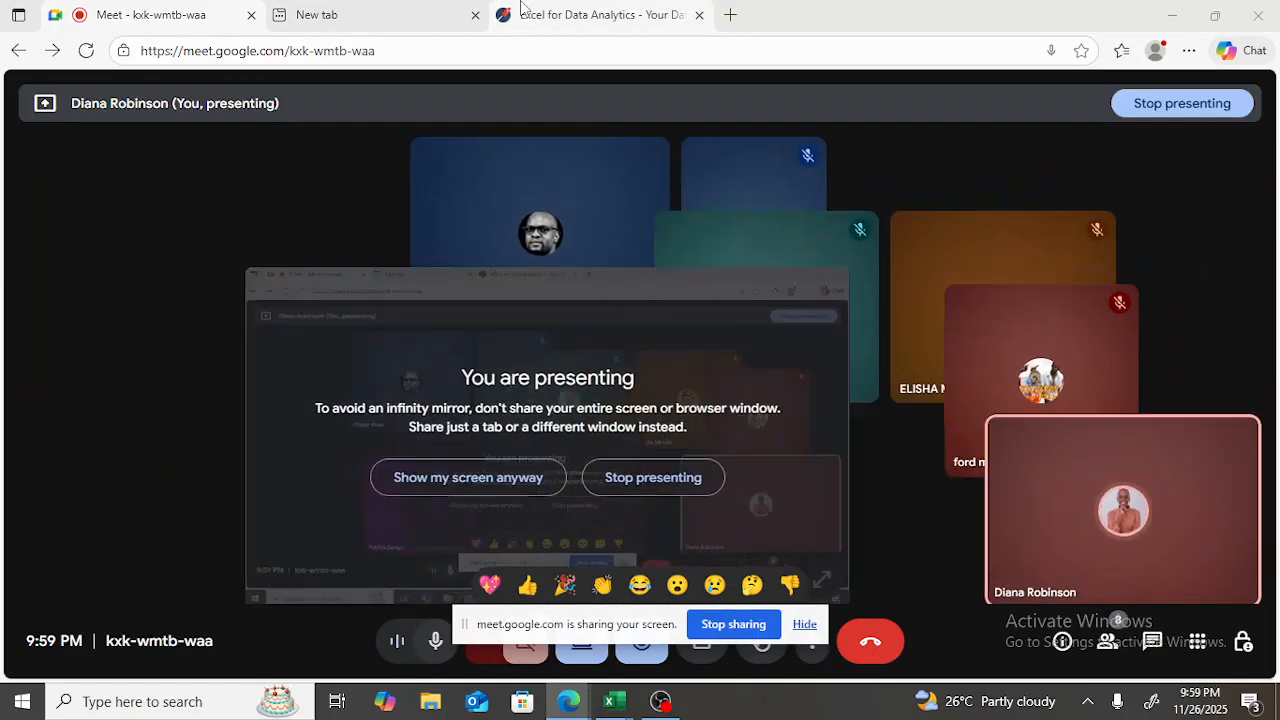
Step: Show the Excel for Data Analytics course page, and review the Insert commands in the INSERT TAB_ workbook
left_click(596, 15)
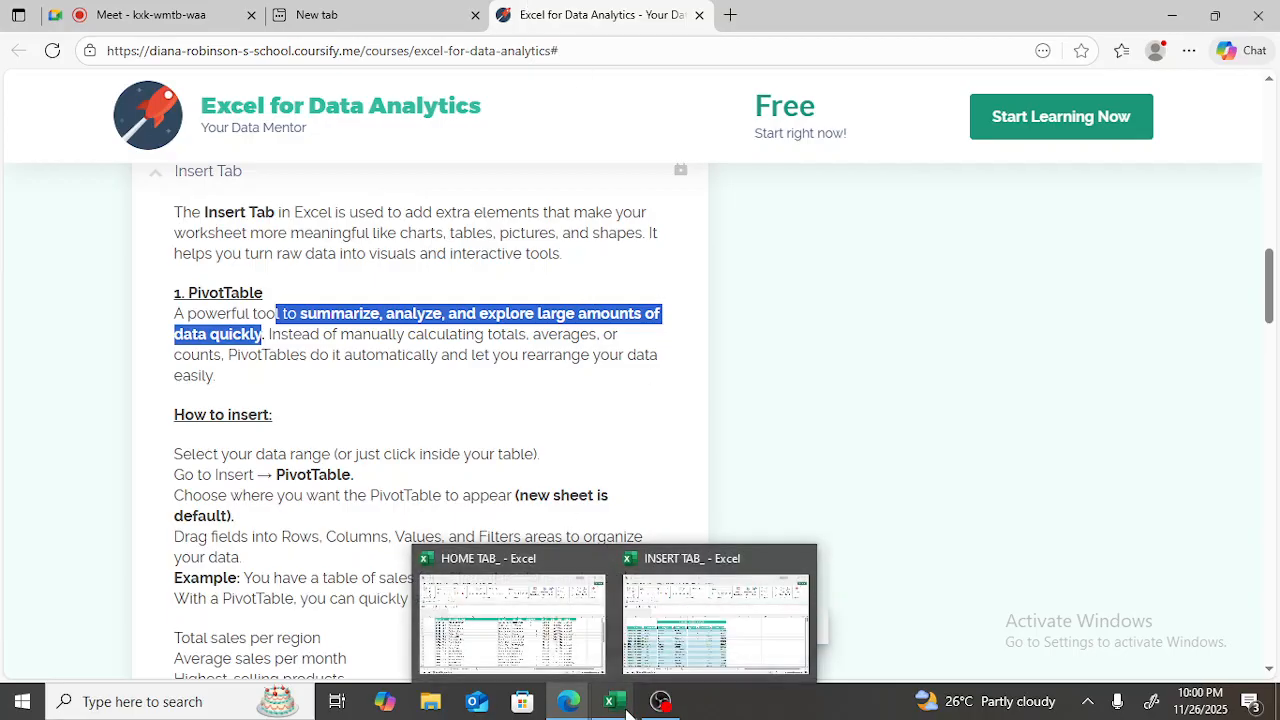
left_click(670, 608)
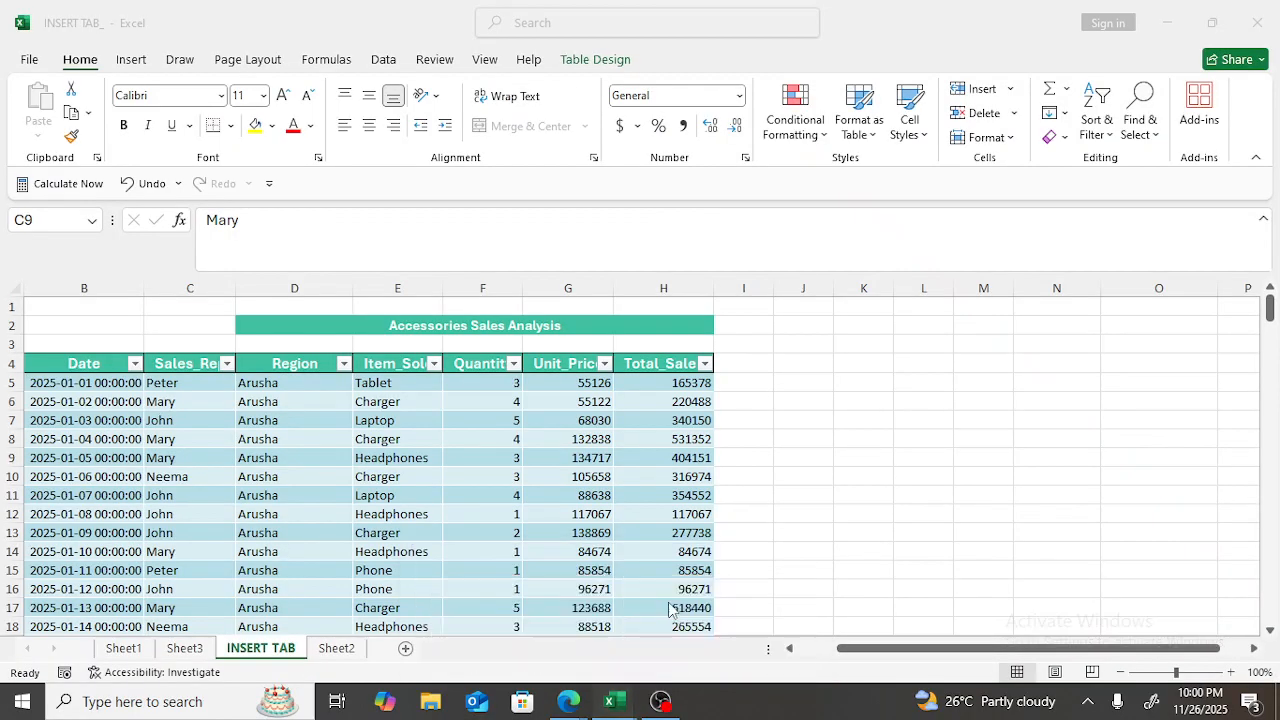
left_click(130, 59)
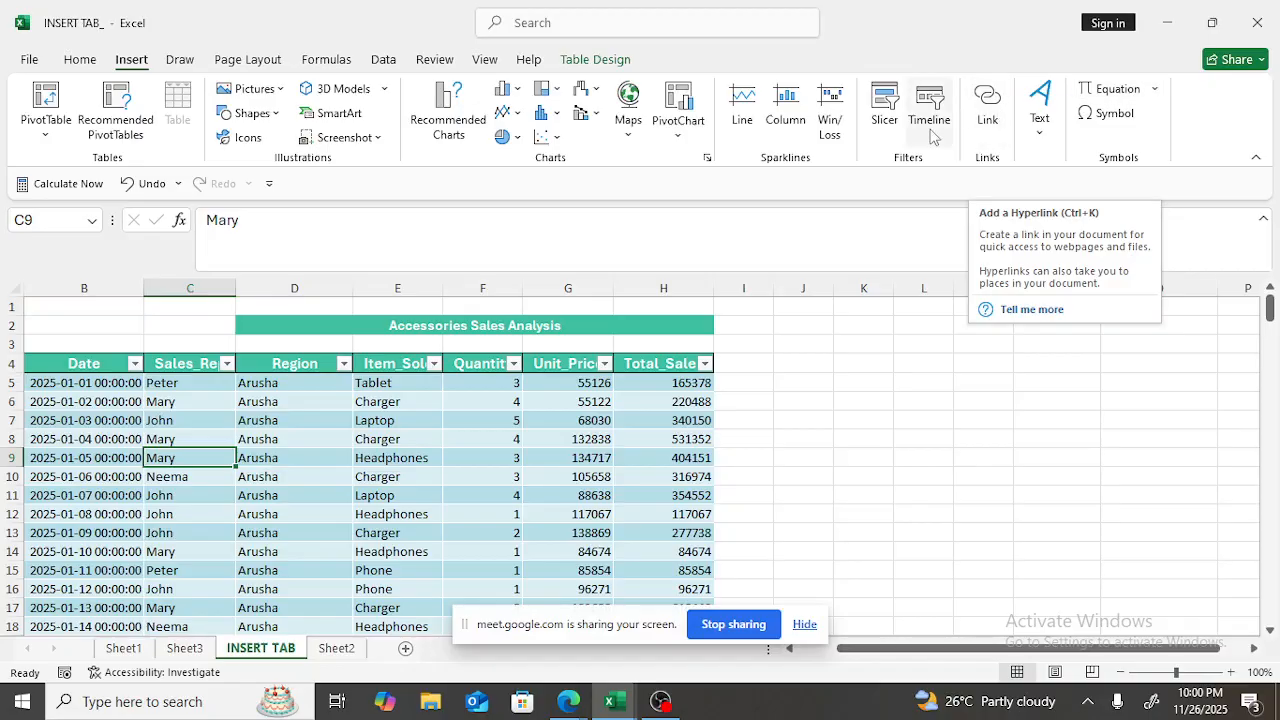
left_click(72, 60)
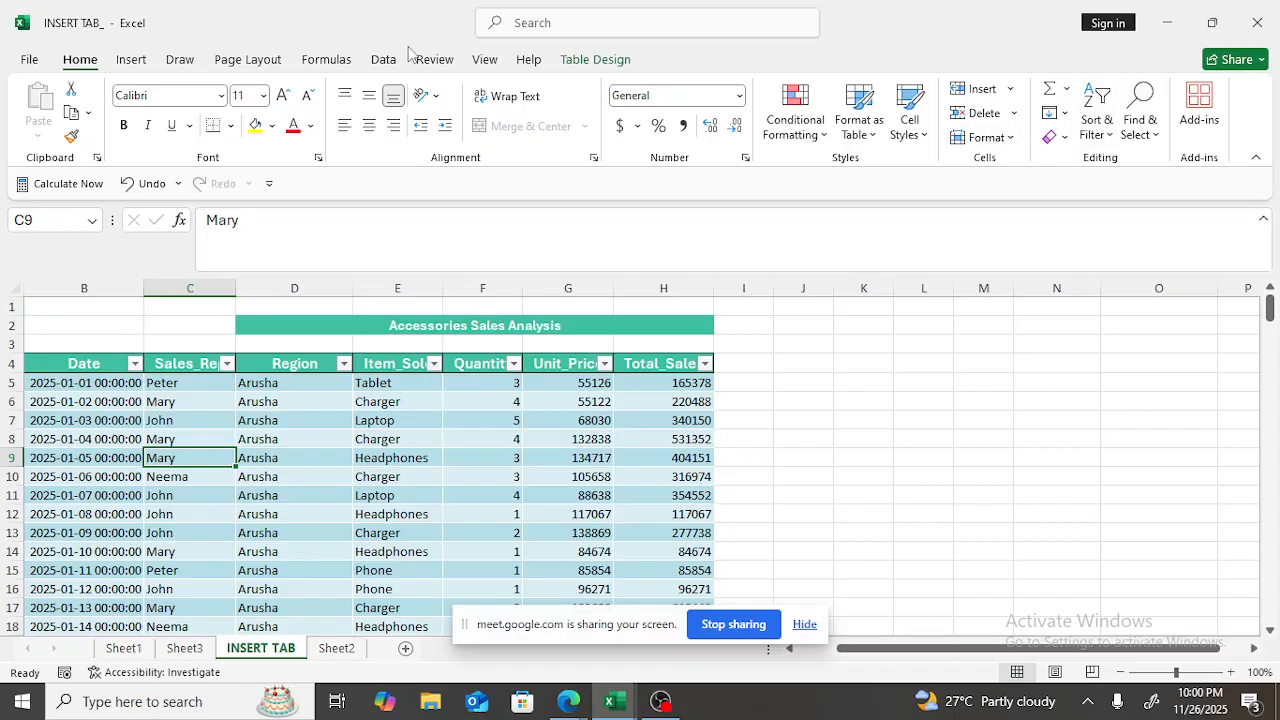
Step: Stop sharing the screen with Google Meet and switch to the Excel for Data Analytics course page in Edge
mouse_move(568, 701)
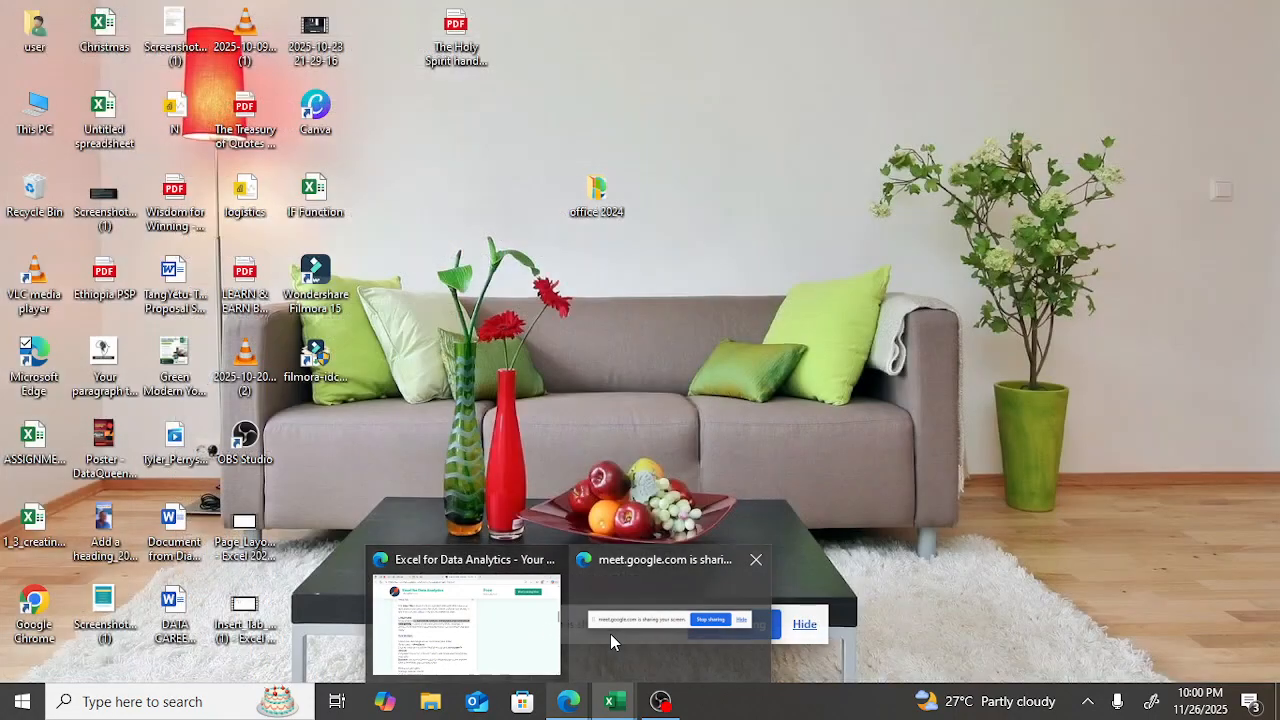
left_click(610, 634)
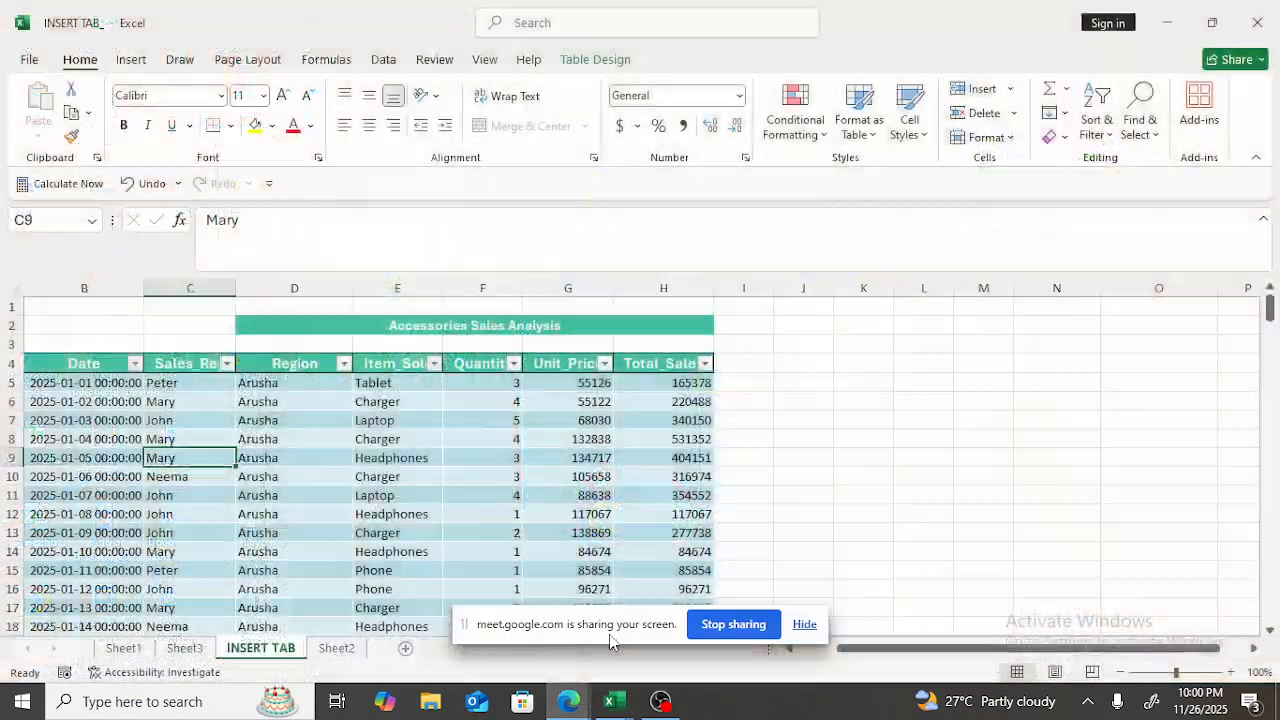
left_click(745, 624)
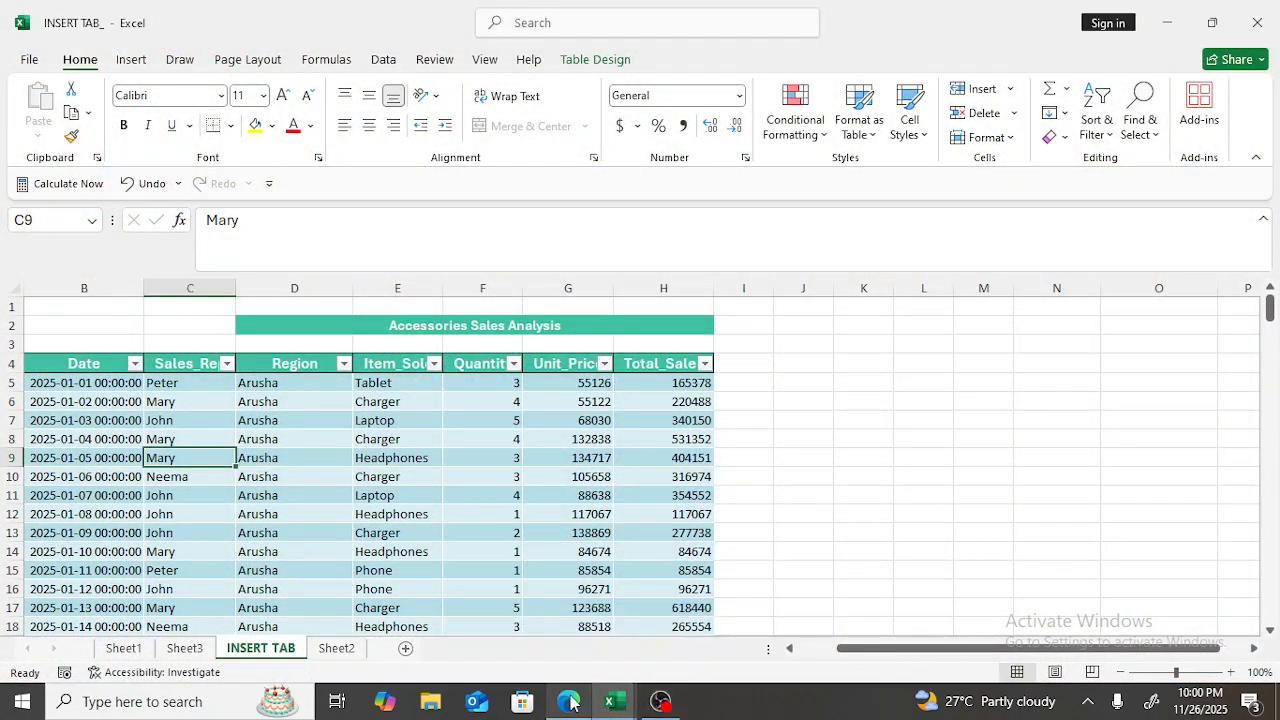
mouse_move(568, 701)
left_click(565, 620)
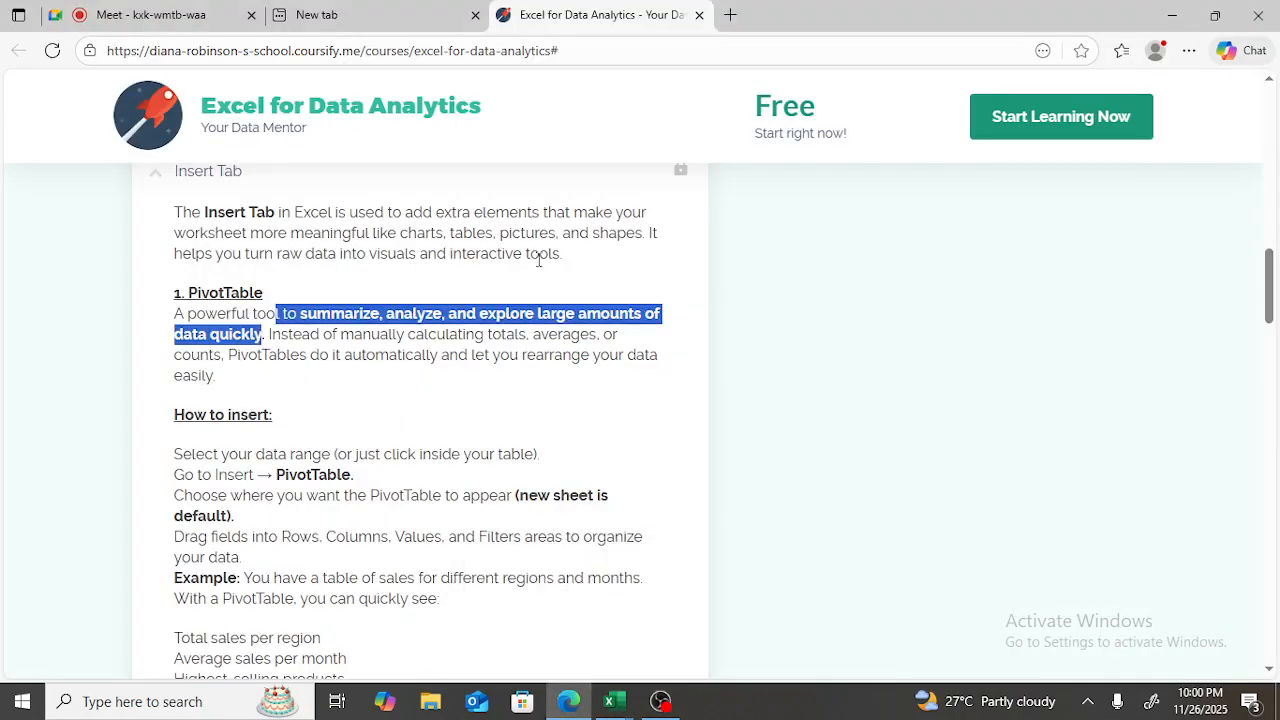
Step: Leave the Google Meet call and close all open browser tabs
left_click(181, 10)
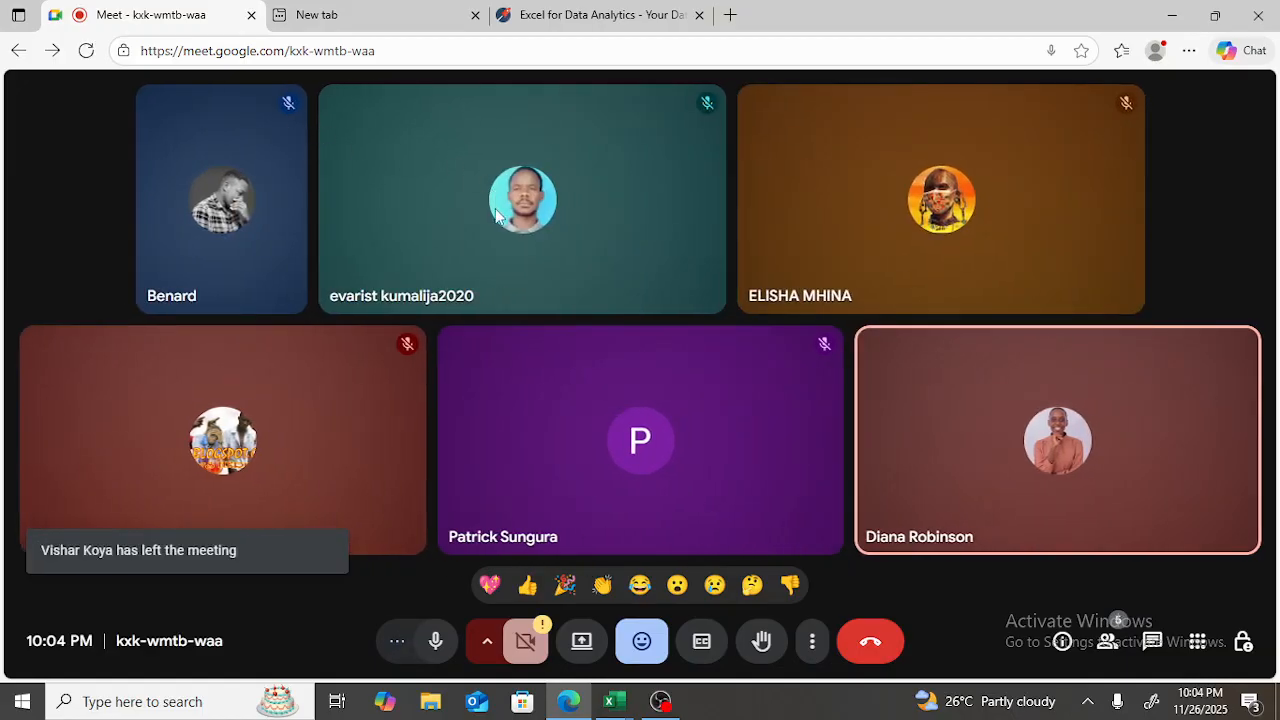
left_click(872, 645)
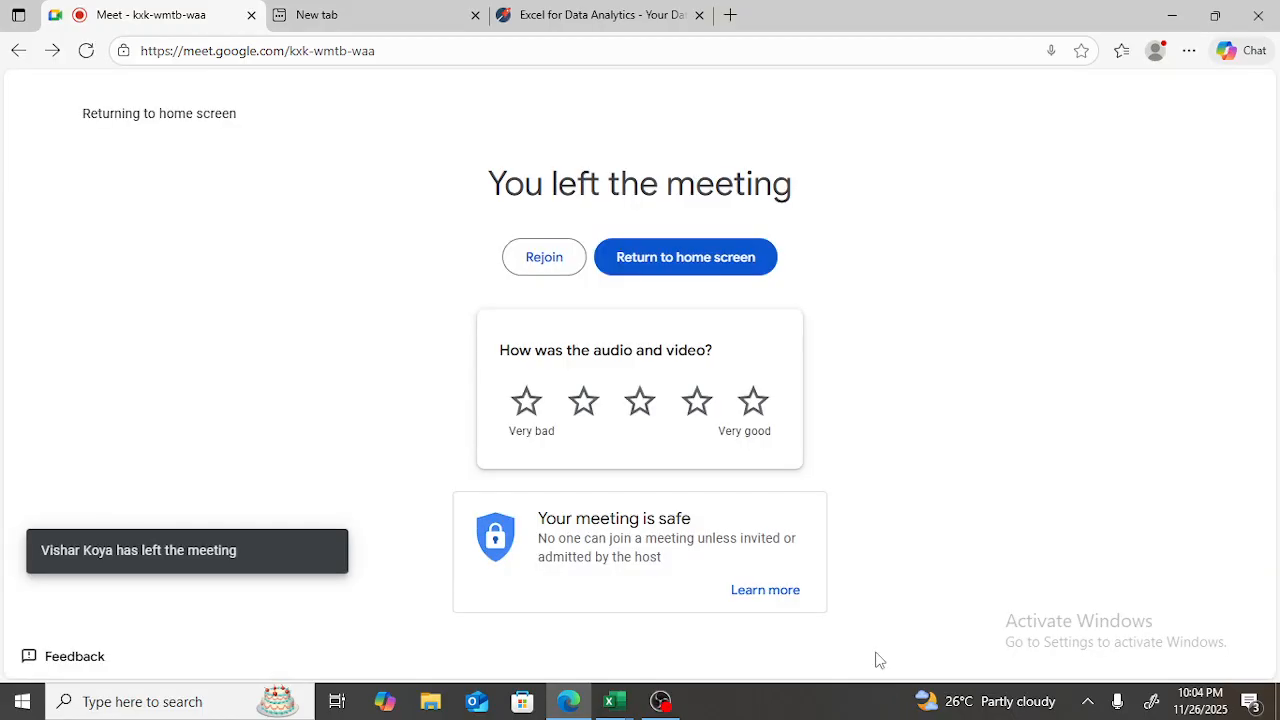
left_click(699, 15)
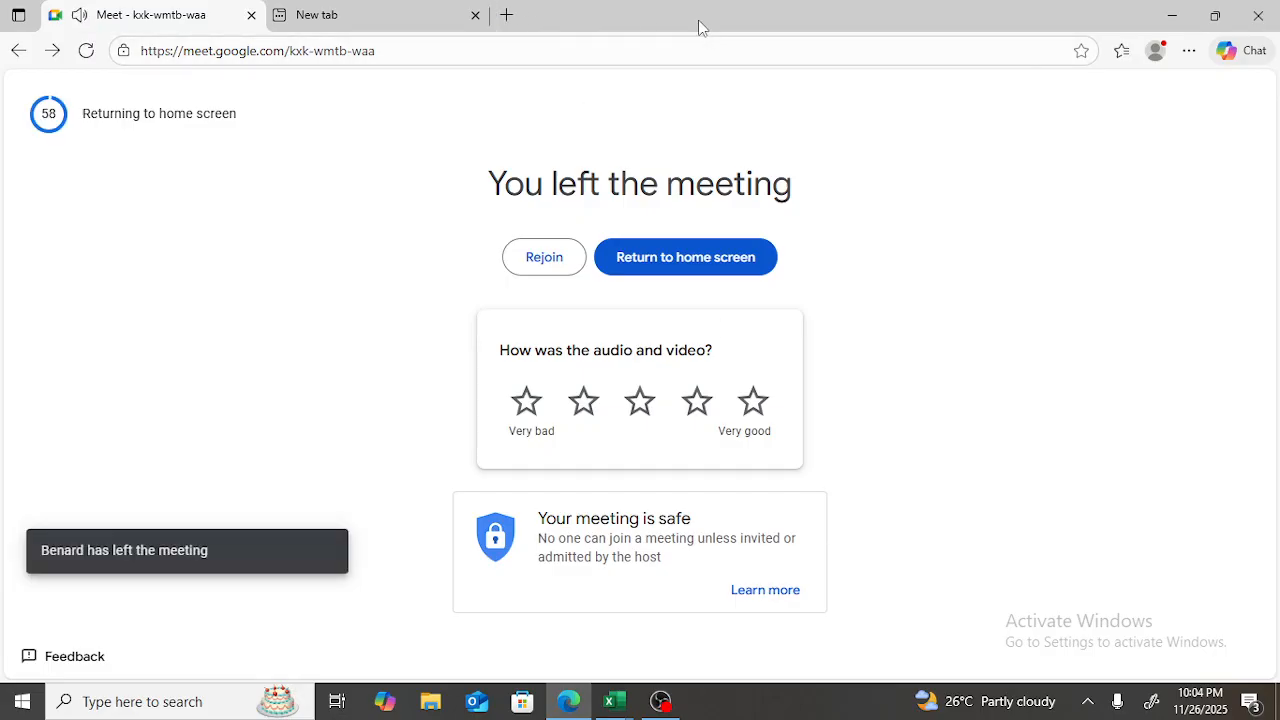
left_click(475, 15)
left_click(256, 19)
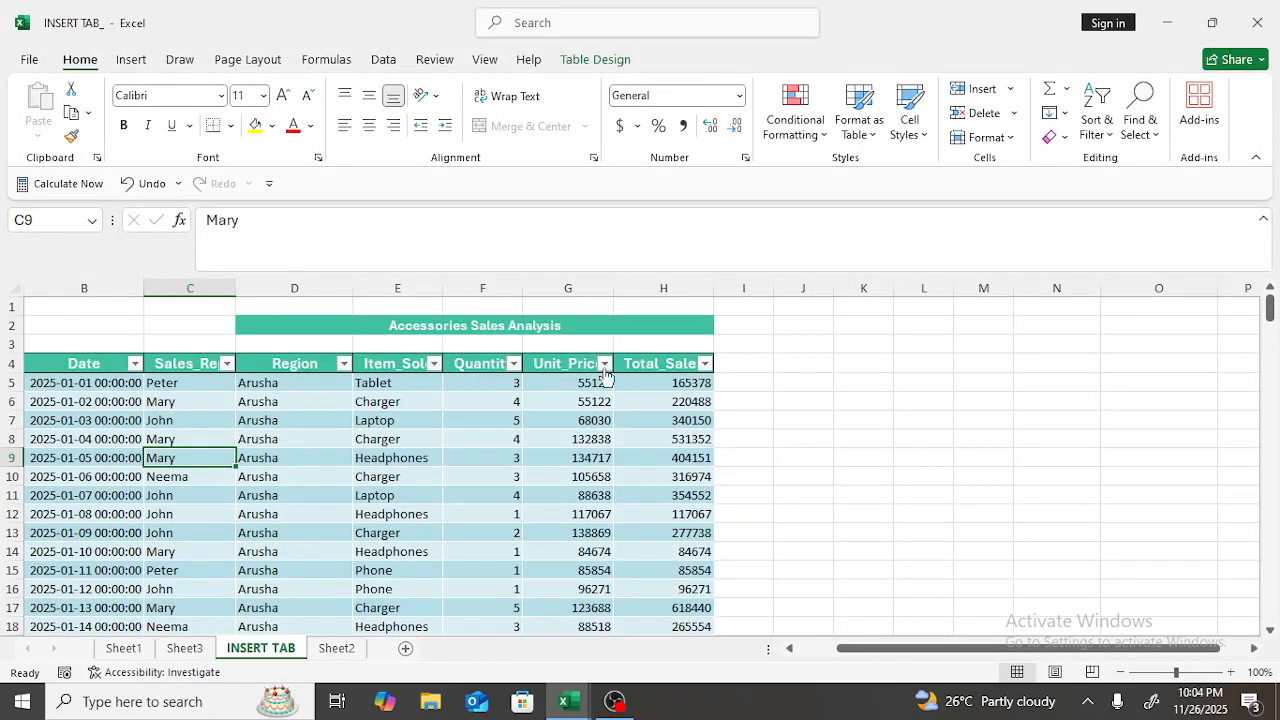
Step: Examine the settings for creating a PivotTable from an external data source, and close them without creating one
left_click(645, 379)
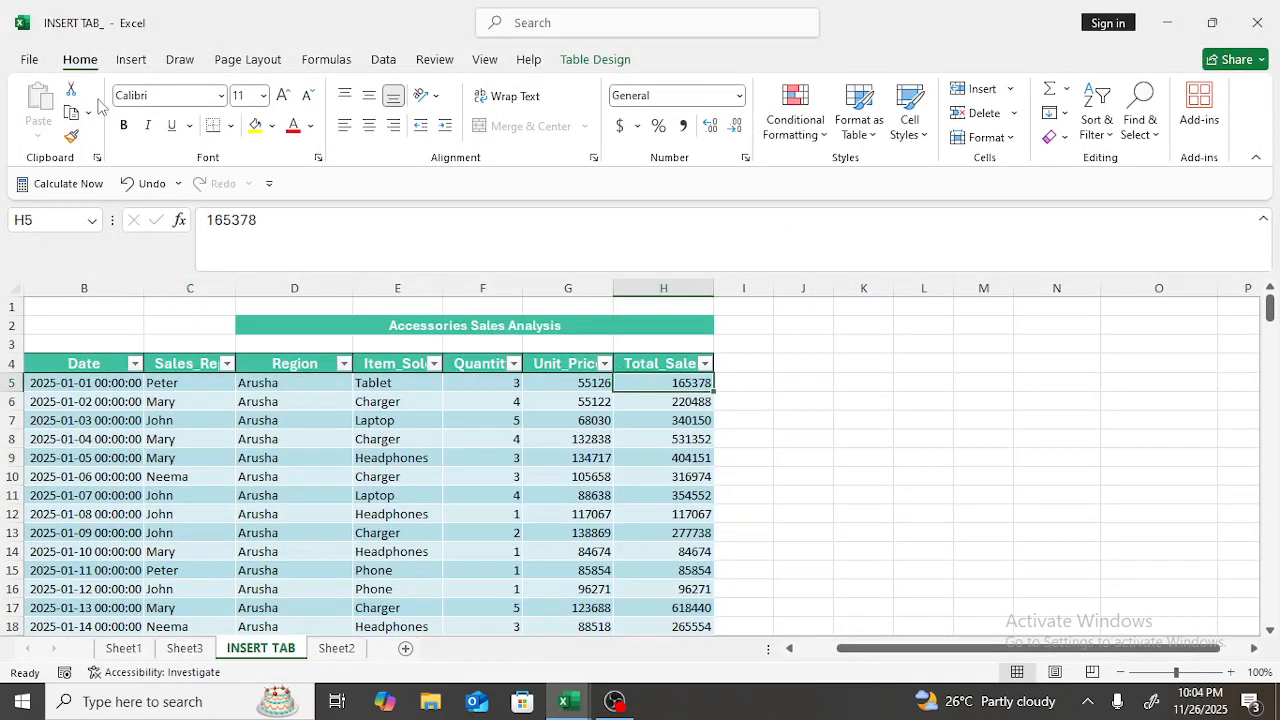
left_click(131, 59)
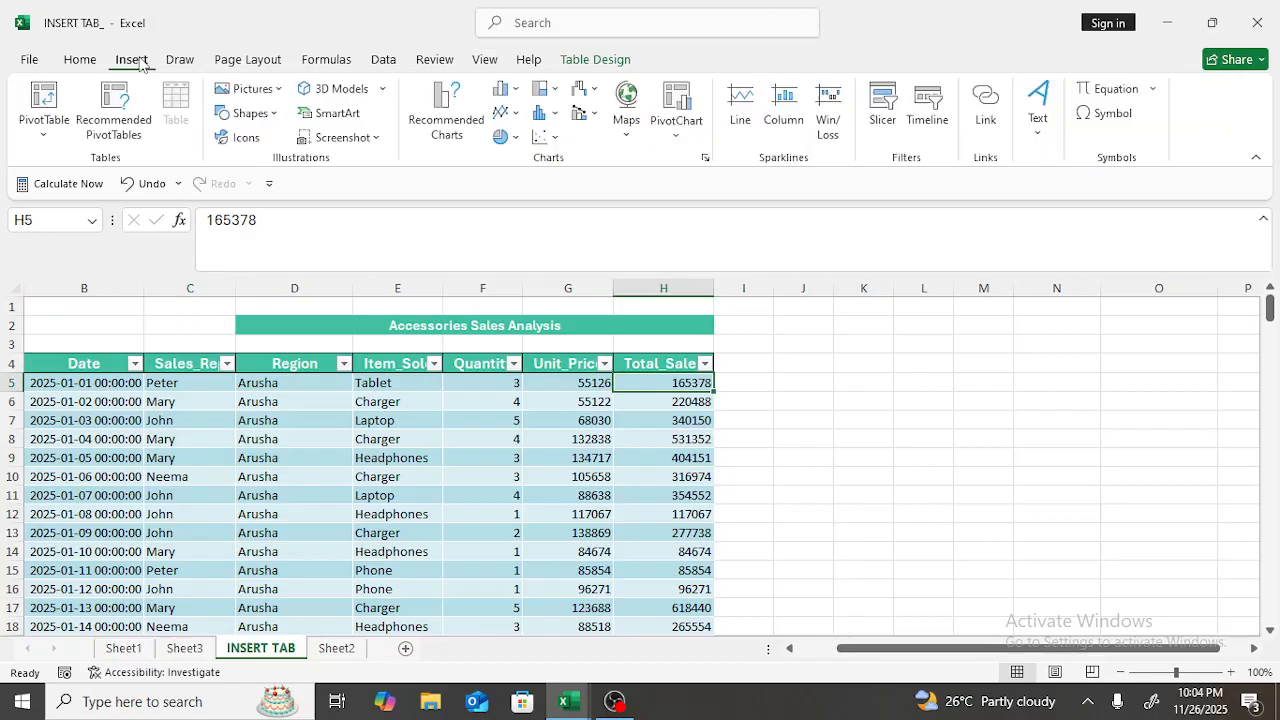
left_click(52, 127)
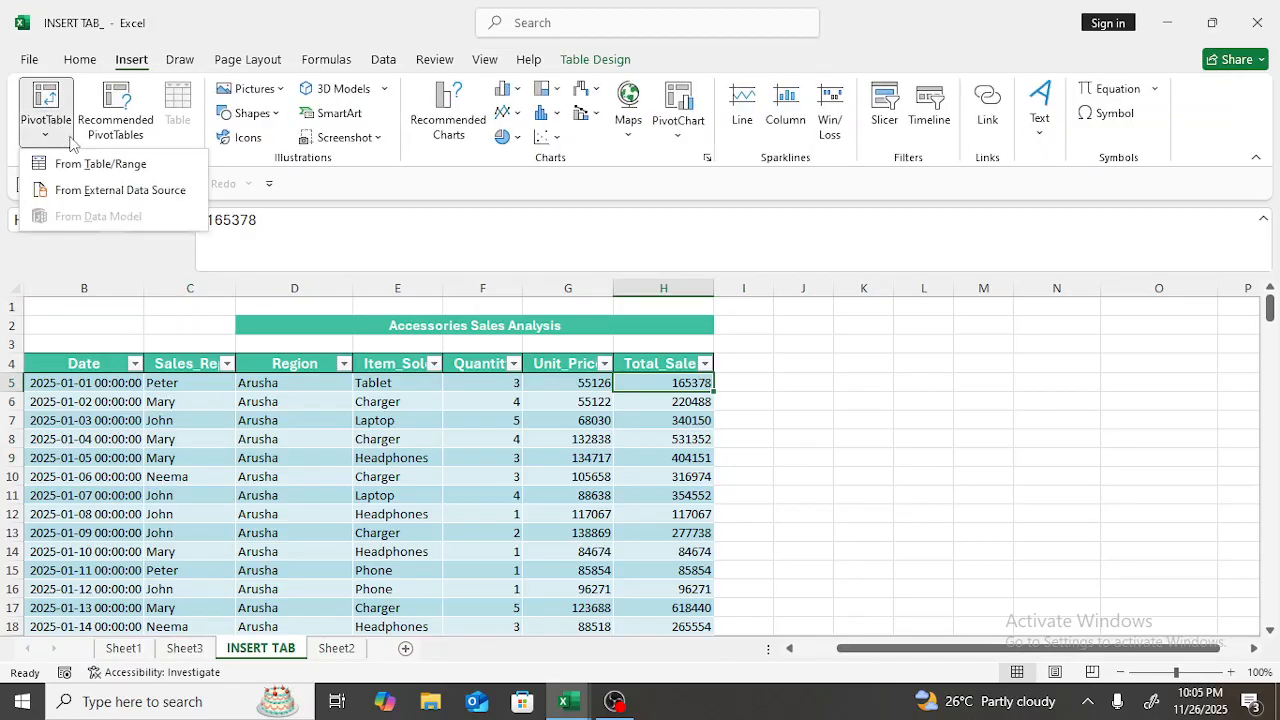
left_click(72, 192)
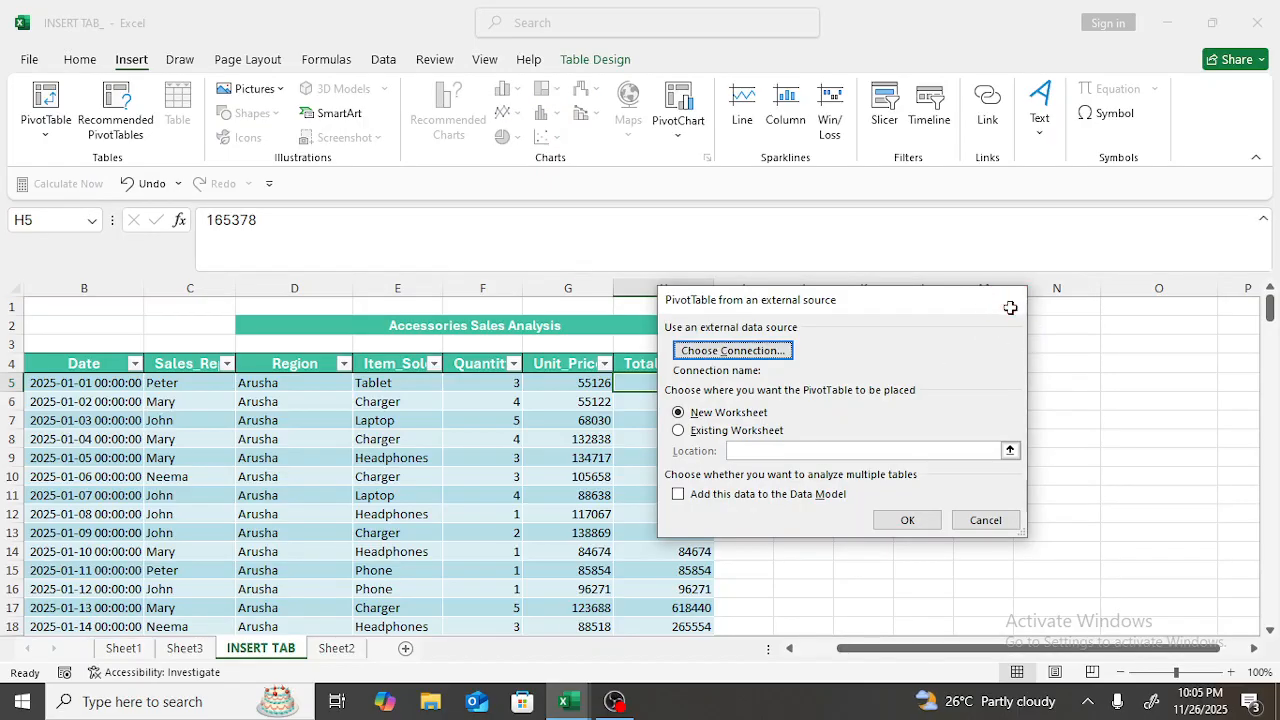
left_click(1006, 303)
left_click(1162, 398)
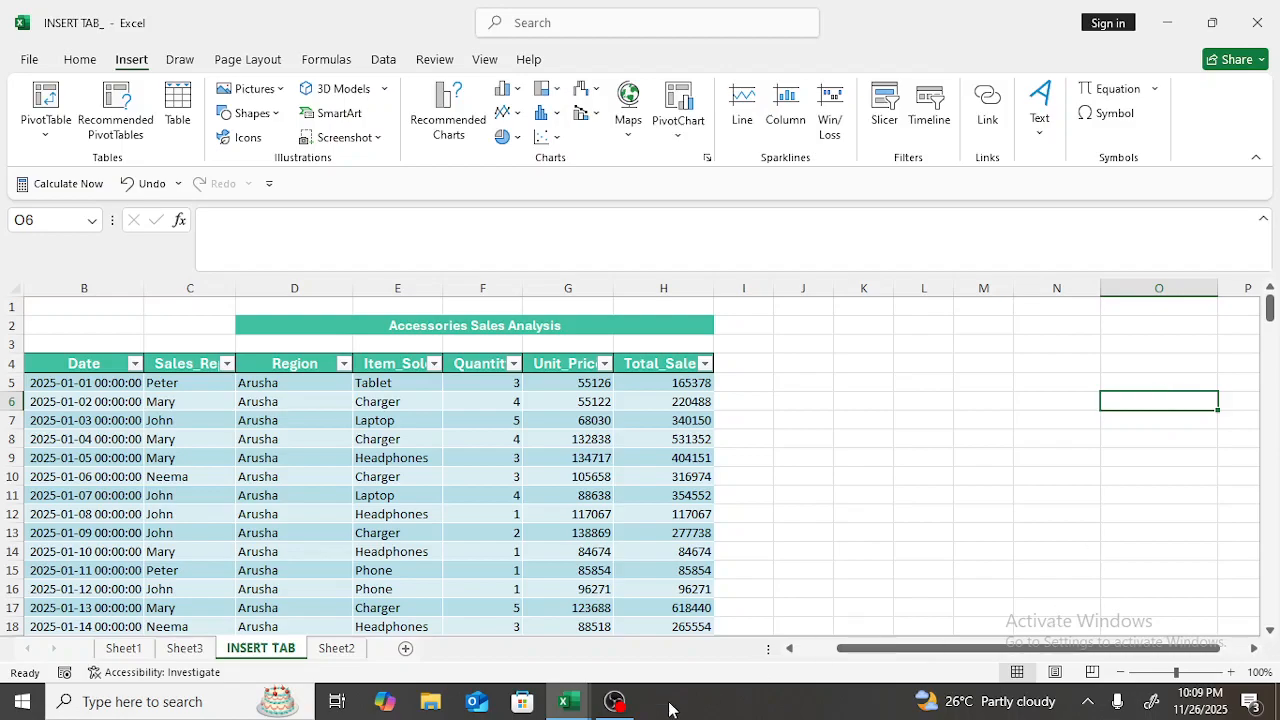
Step: Switch to OBS Studio to reach the recording controls
left_click(618, 637)
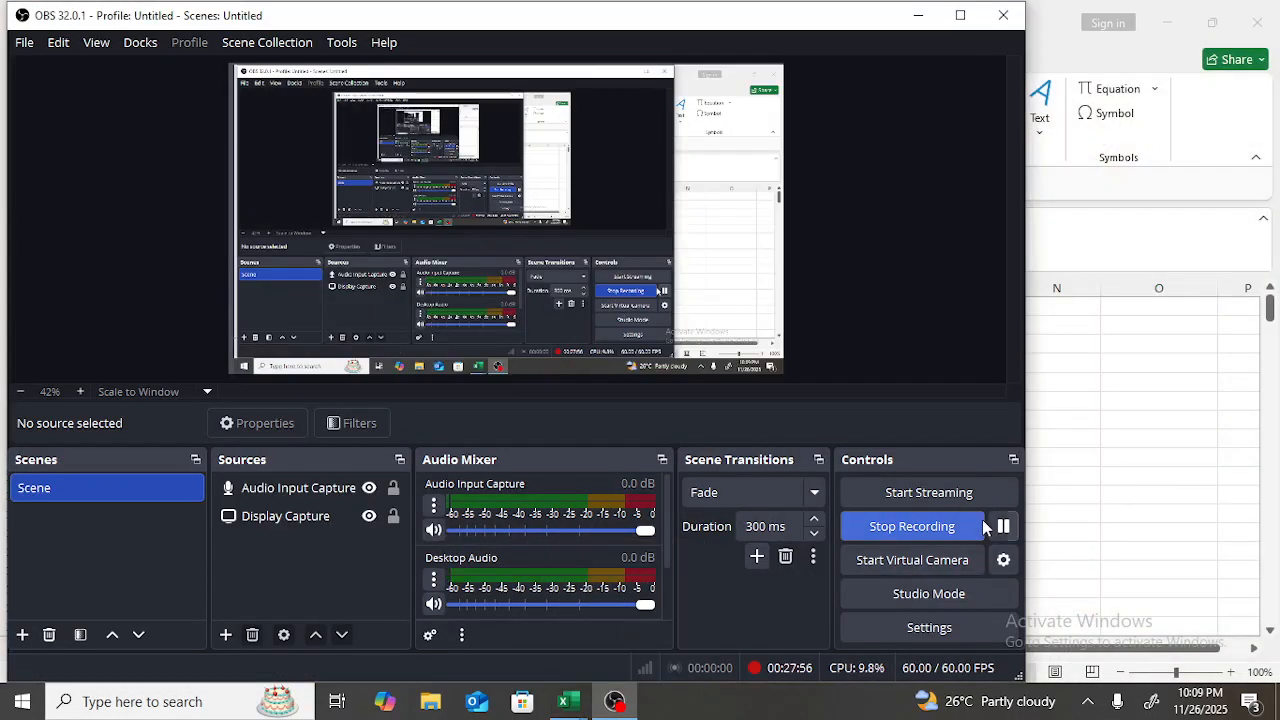